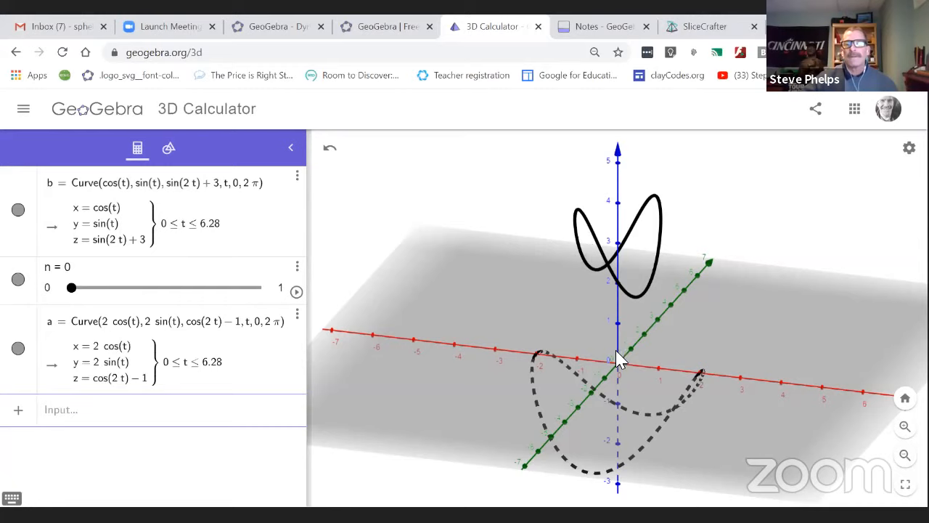
# Step: Hide the xy-plane and show the grid in the 3D view of the two curves
pyautogui.moveTo(730, 436); pyautogui.dragTo(719, 419)
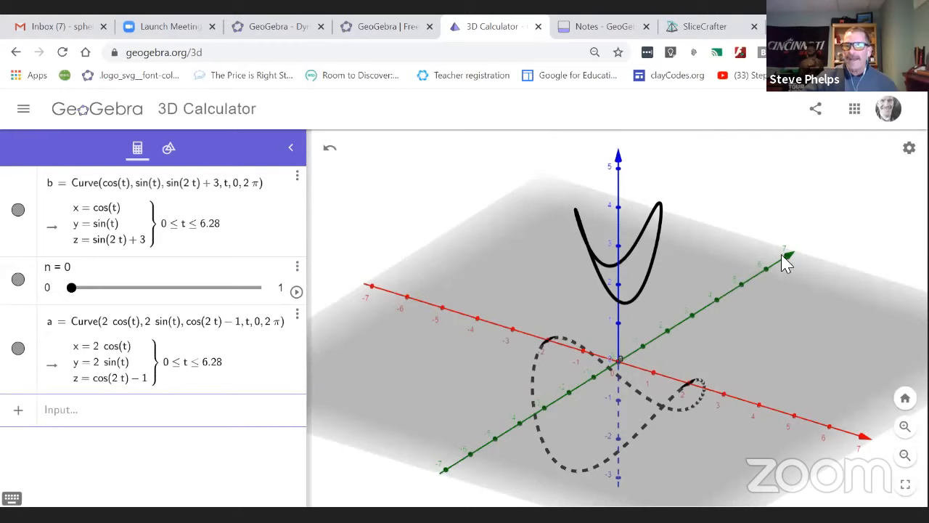
pyautogui.click(909, 147)
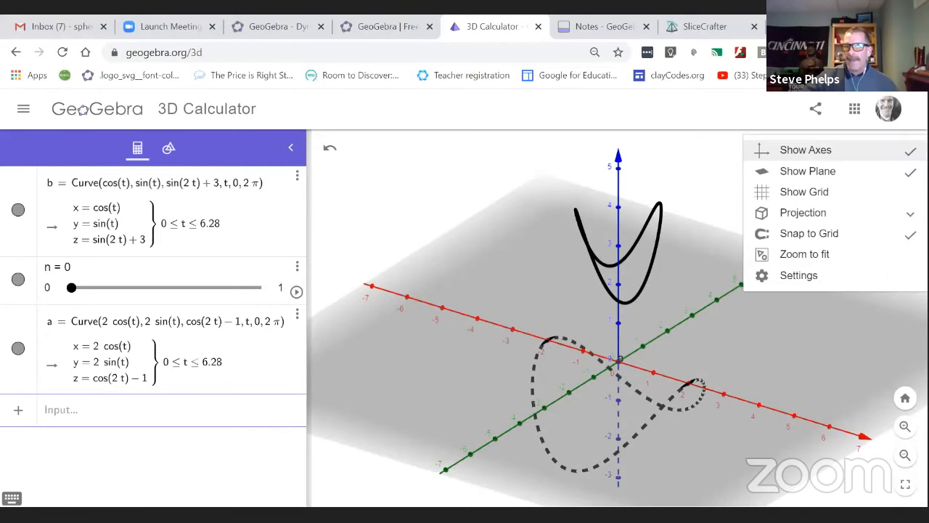
pyautogui.click(818, 176)
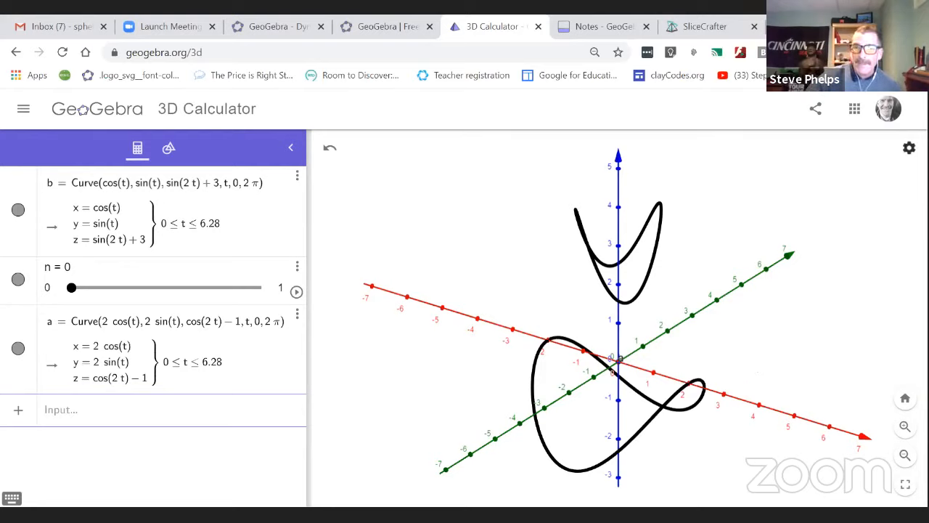
pyautogui.click(909, 148)
pyautogui.click(844, 195)
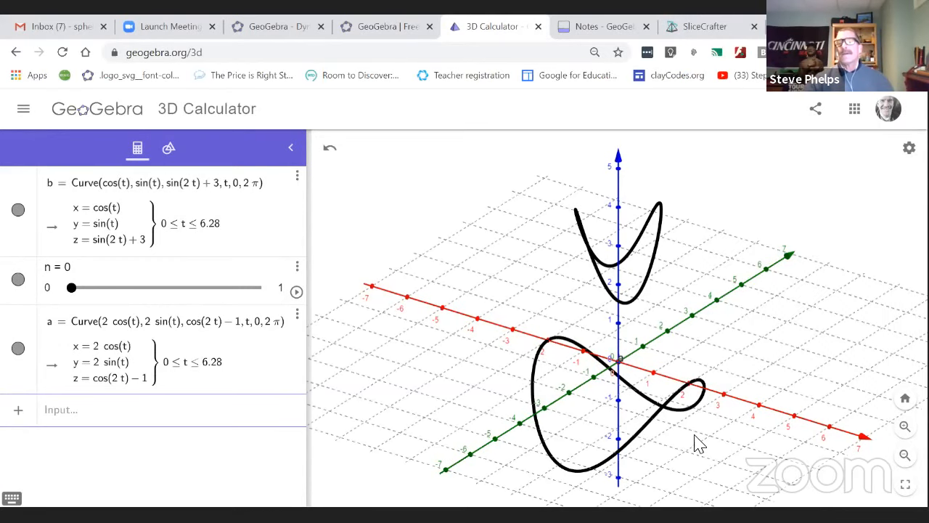
pyautogui.moveTo(694, 443)
pyautogui.mouseDown()
pyautogui.moveTo(685, 435)
pyautogui.moveTo(703, 452)
pyautogui.moveTo(703, 440)
pyautogui.mouseUp()
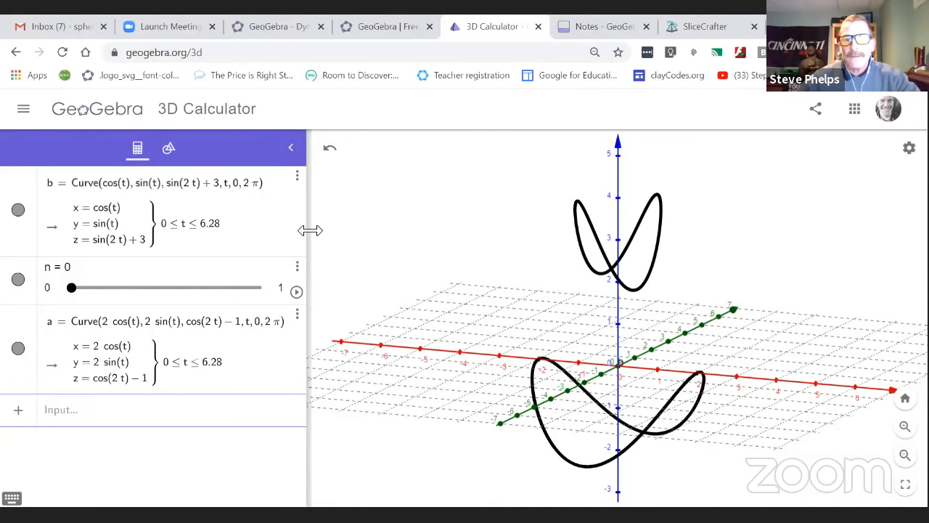
# Step: Widen the algebra area beside the 3D view and set the page zoom to 100%
pyautogui.moveTo(310, 230); pyautogui.dragTo(403, 234)
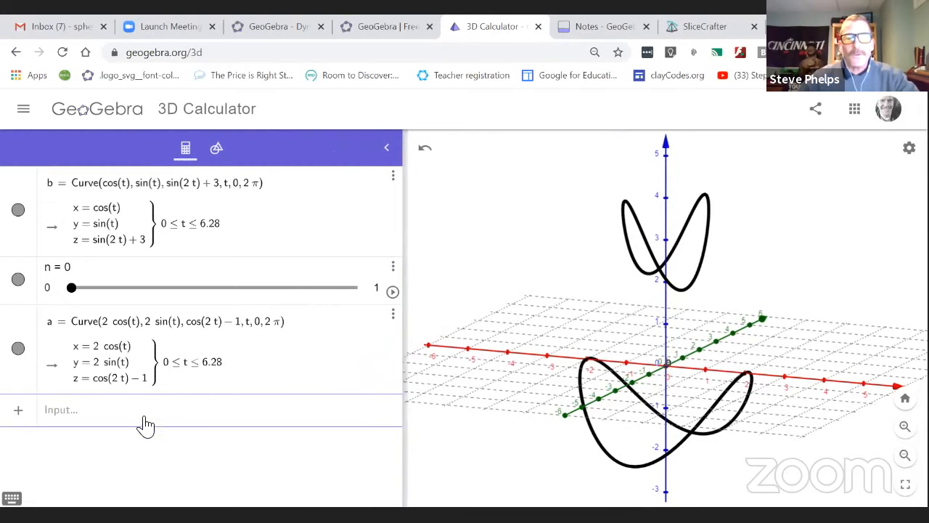
pyautogui.hotkey('ctrl', '-')
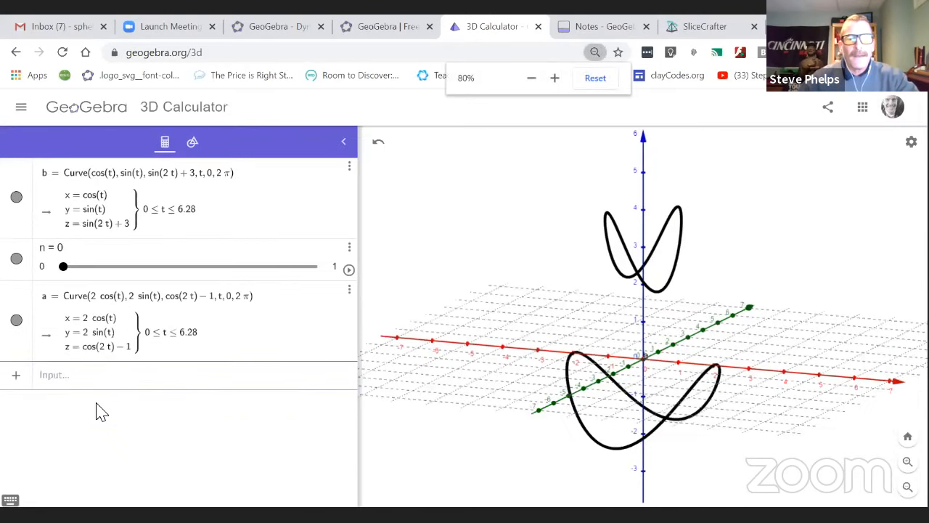
pyautogui.hotkey('ctrl', '+')
pyautogui.hotkey('ctrl', '+')
pyautogui.hotkey('ctrl', '+')
pyautogui.hotkey('ctrl', '+')
pyautogui.hotkey('ctrl', '+')
pyautogui.hotkey('ctrl', '+')
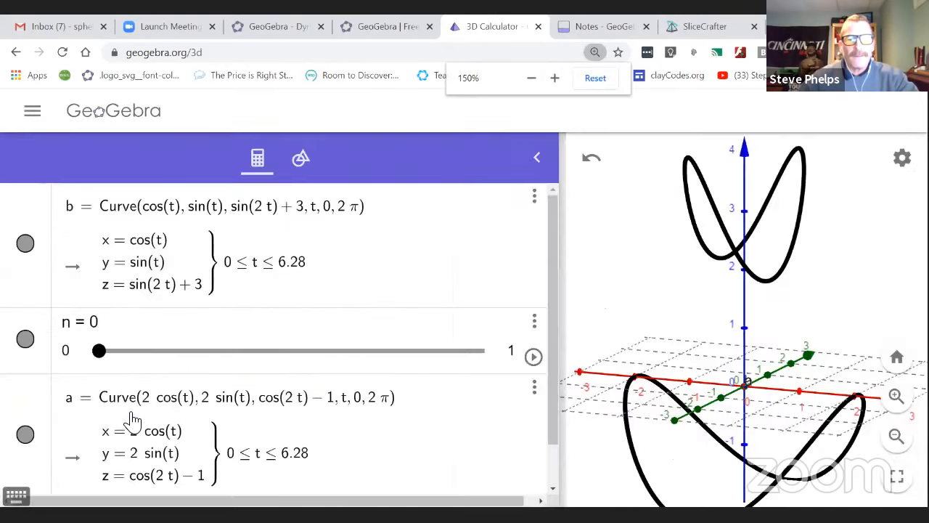
pyautogui.scroll(-2, 223, 392)
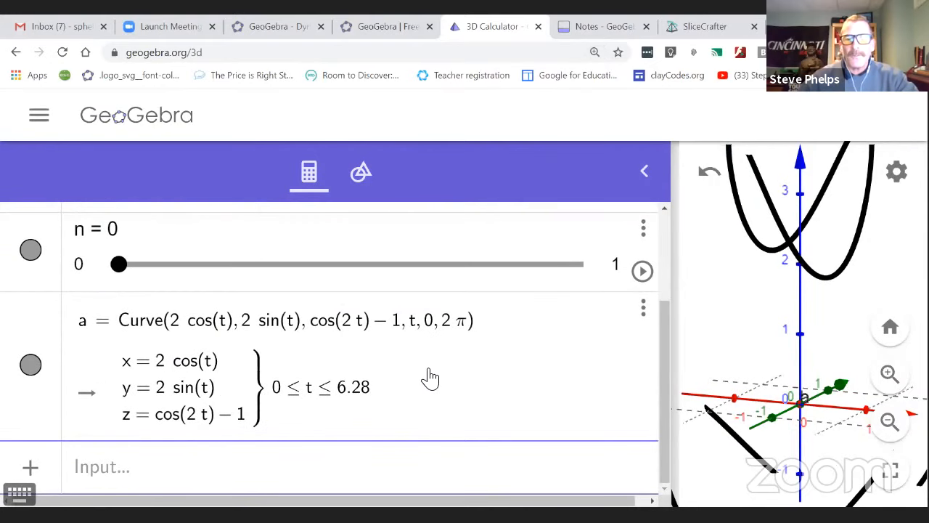
pyautogui.click(434, 460)
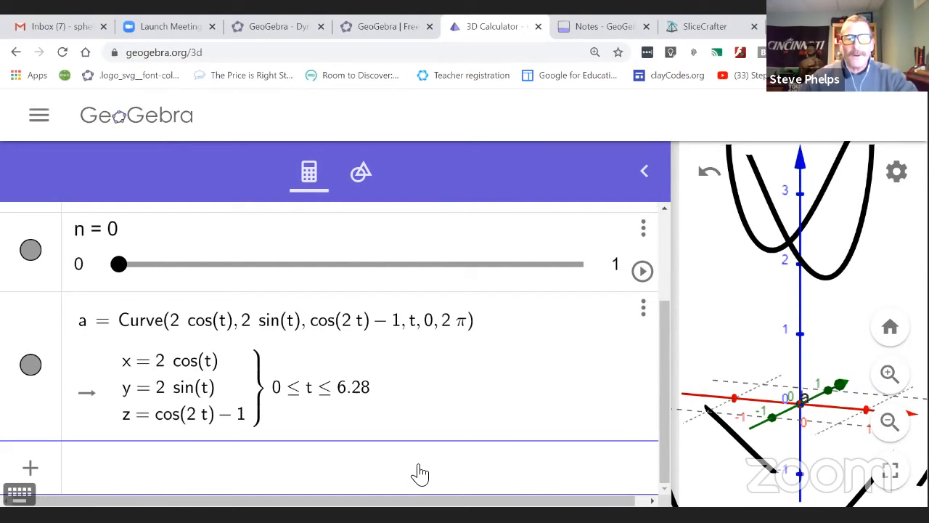
pyautogui.hotkey('ctrl', '-')
pyautogui.hotkey('ctrl', '-')
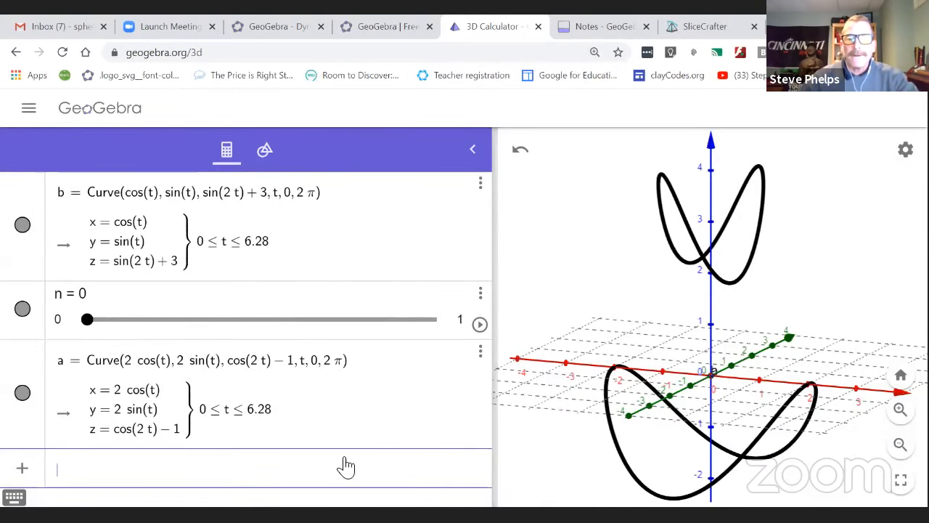
pyautogui.hotkey('ctrl', '-')
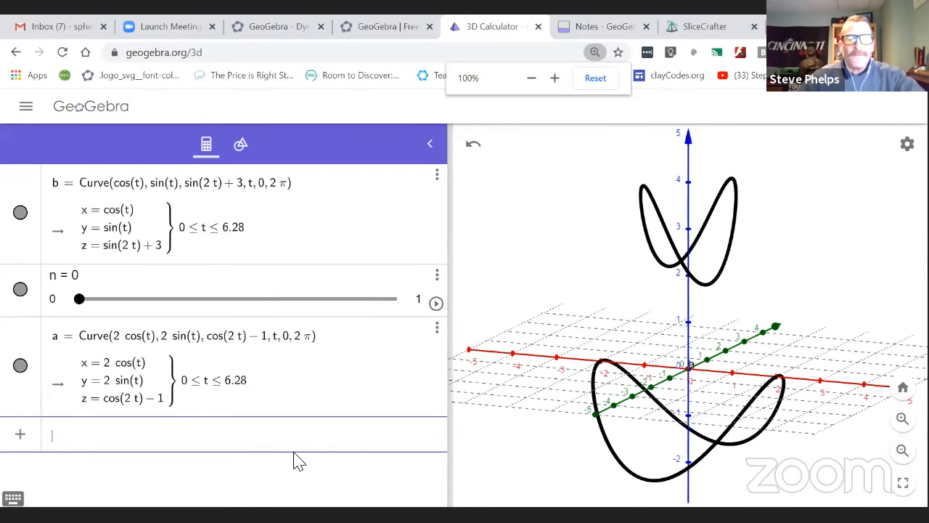
# Step: Begin a Surface command whose expression blends the two curves: u*a(t)+(1-u)*b(t)
pyautogui.write('Sur')
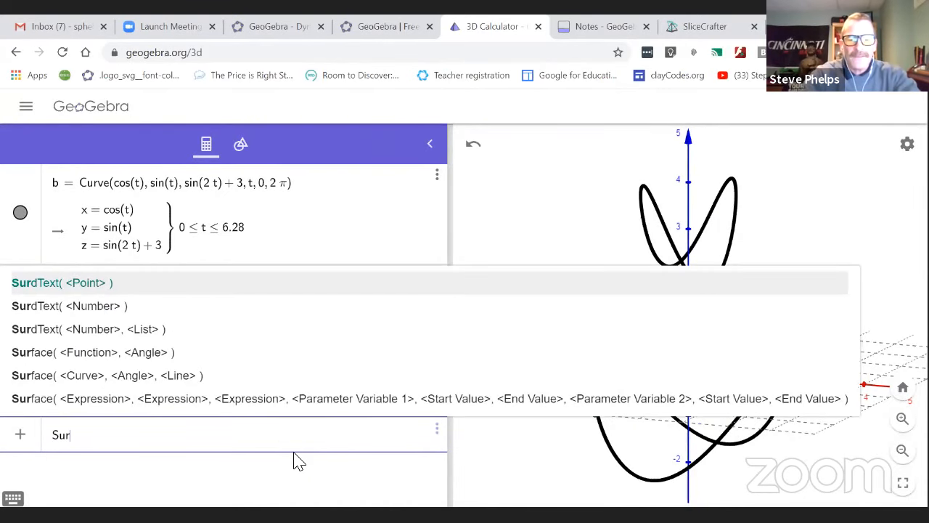
pyautogui.write('face')
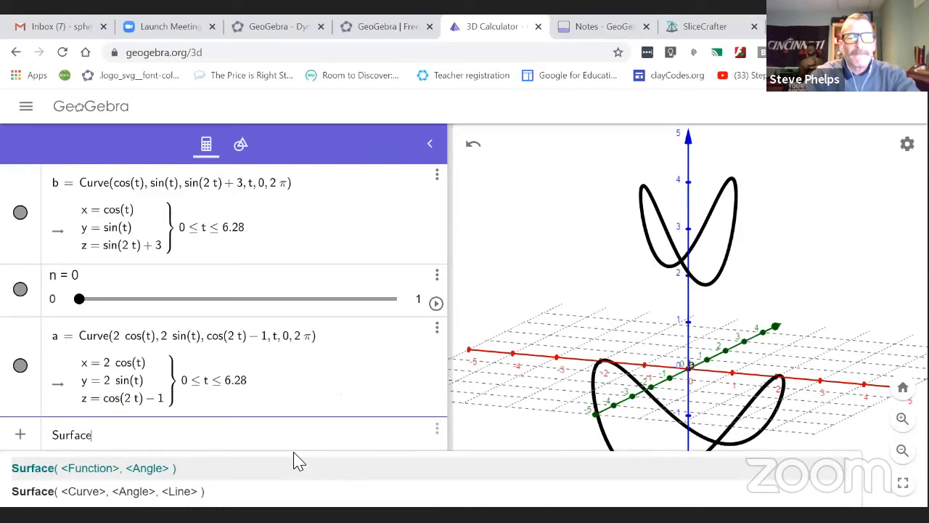
pyautogui.click(298, 465)
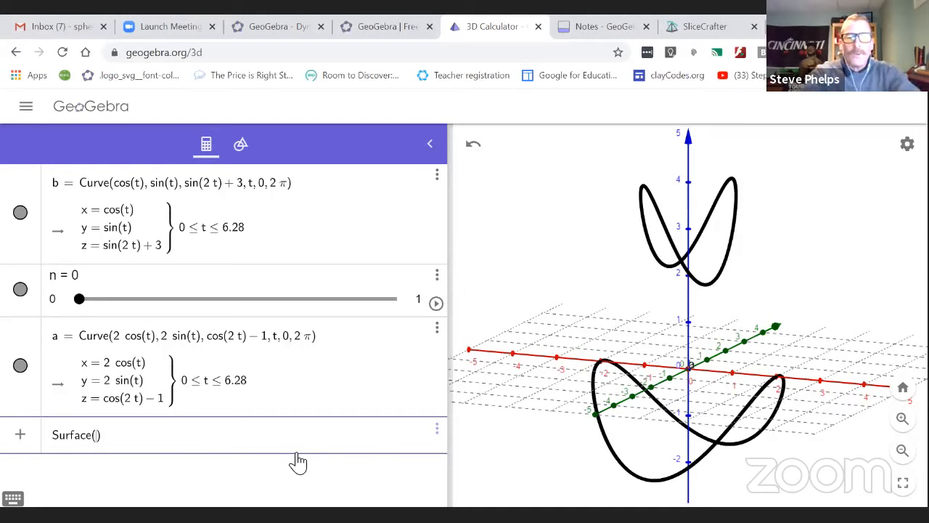
pyautogui.write('u')
pyautogui.write('*')
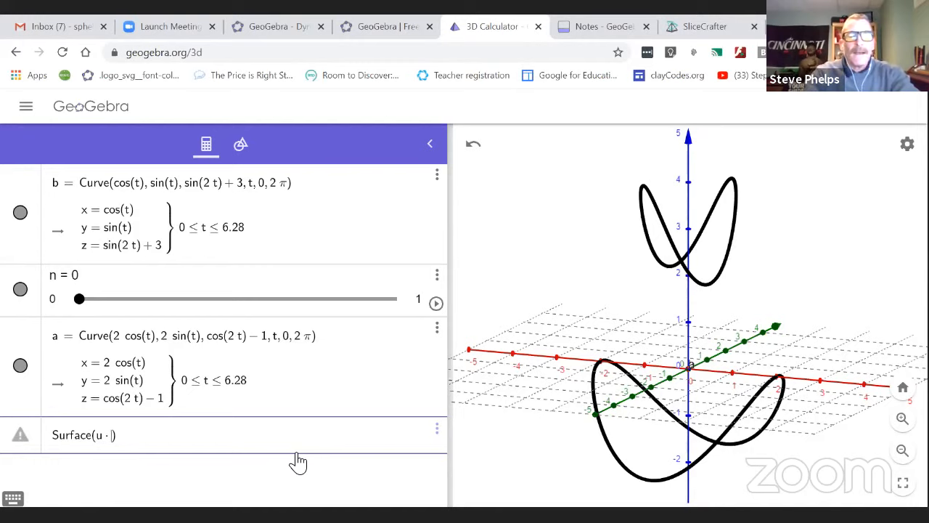
pyautogui.write('a(t')
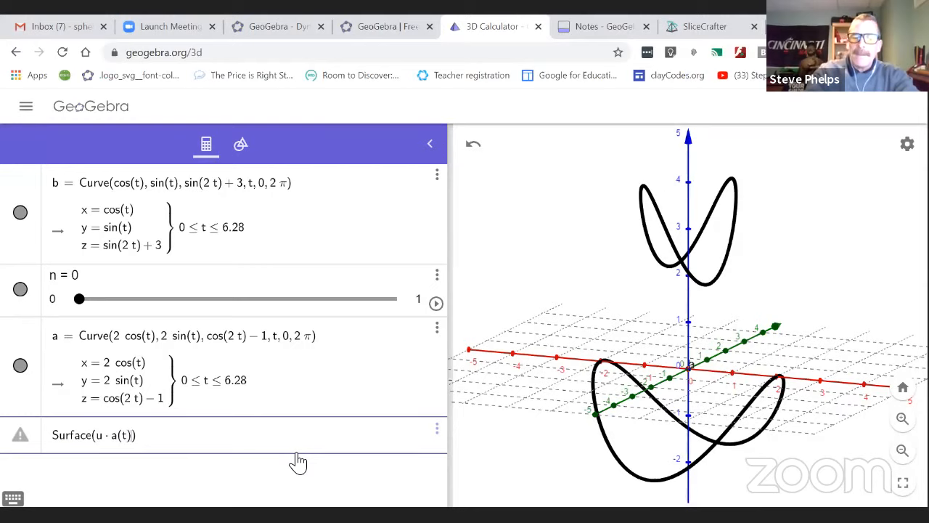
pyautogui.write(')+')
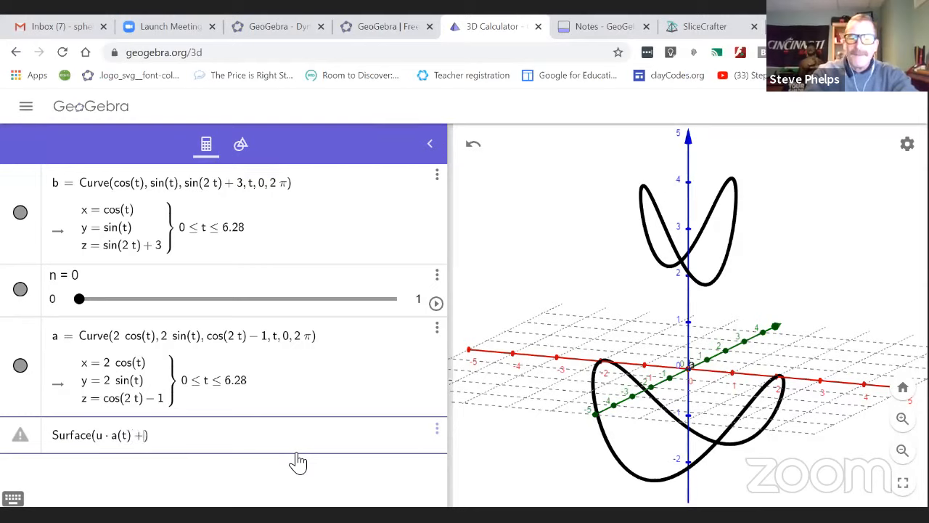
pyautogui.write('(')
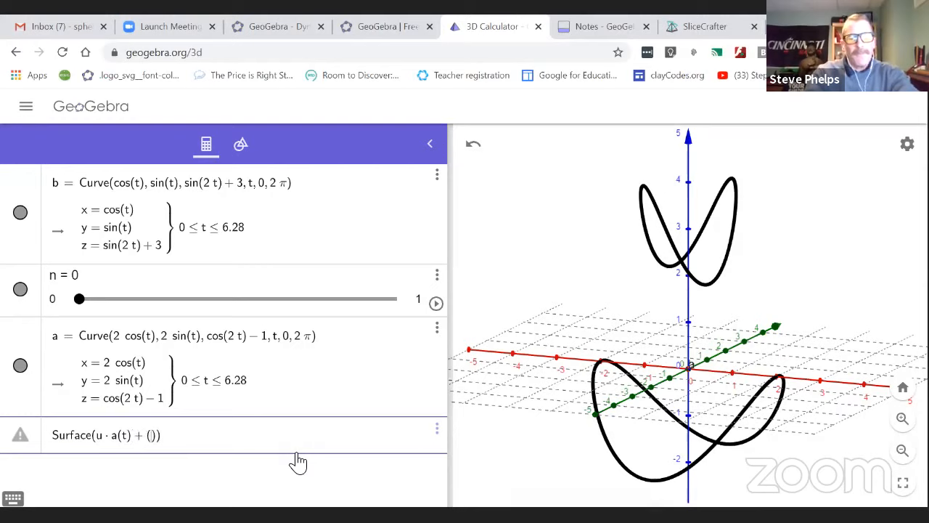
pyautogui.write('1-u')
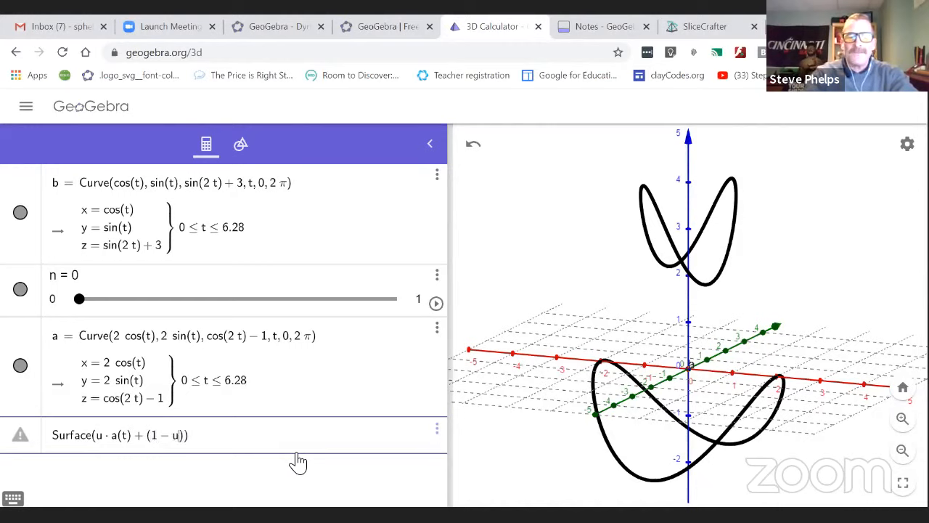
pyautogui.write(')*')
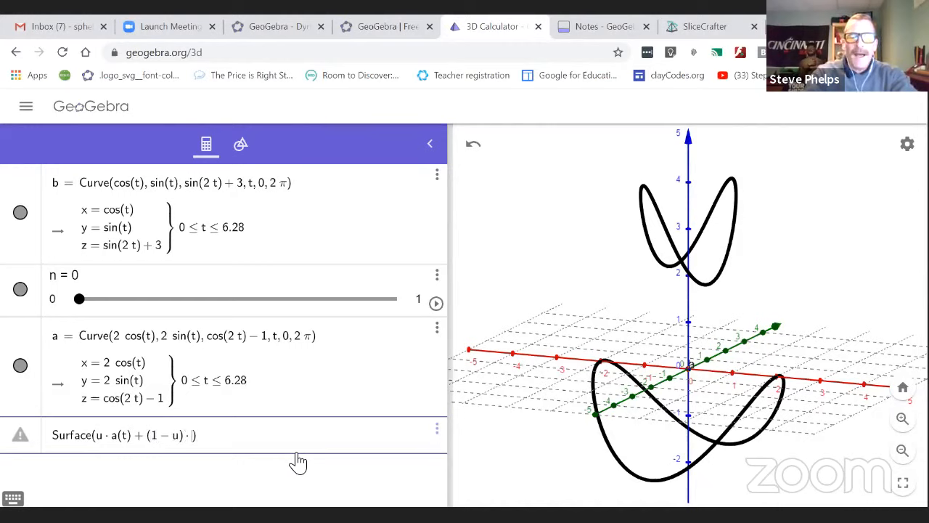
pyautogui.write('b')
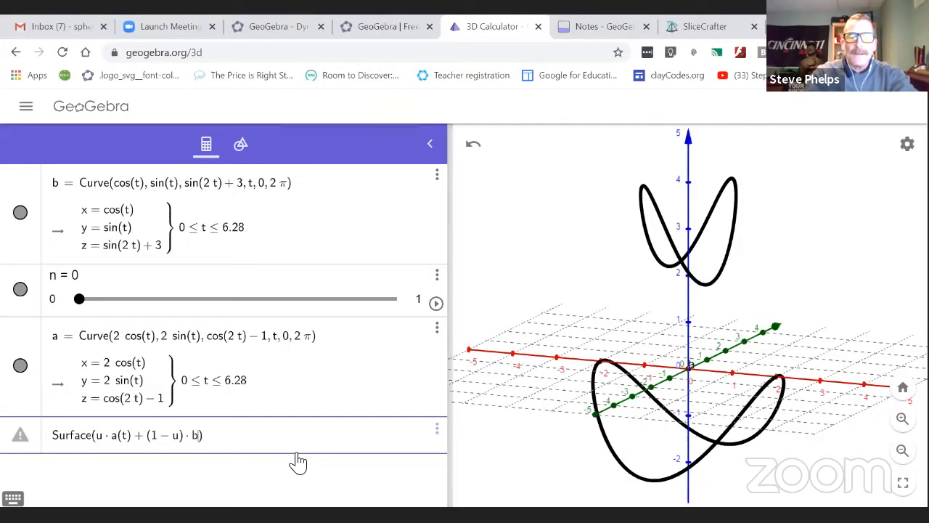
pyautogui.write('(t)')
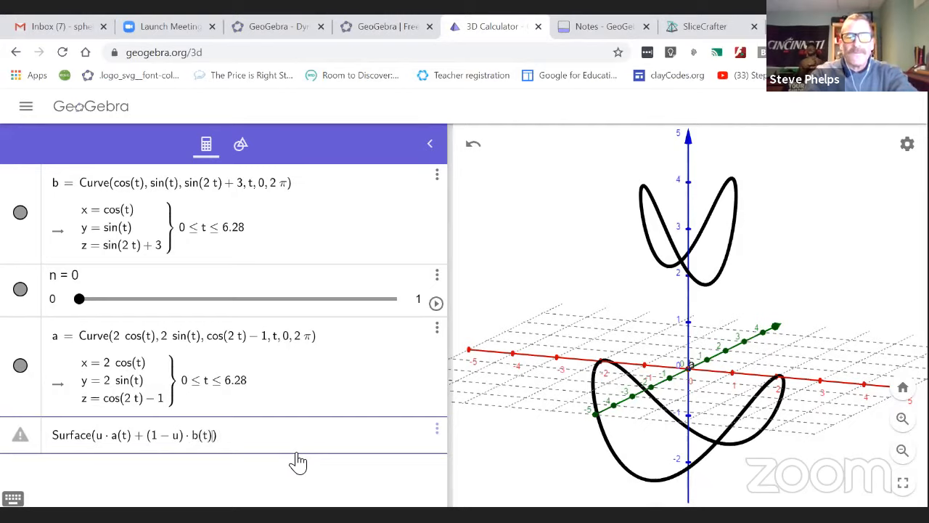
pyautogui.write(',')
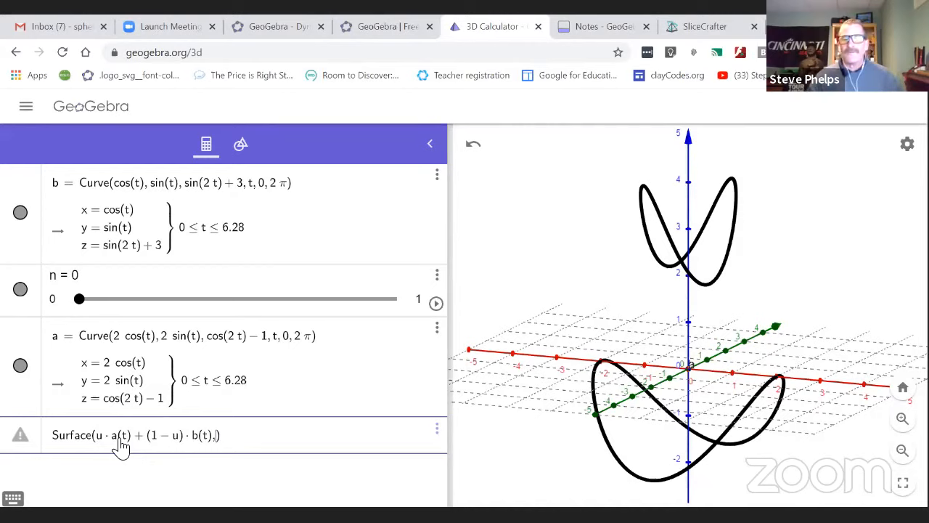
# Step: Complete the Surface command with t from 0 to 2pi and u from 0 to 1, and create the surface
pyautogui.write('t')
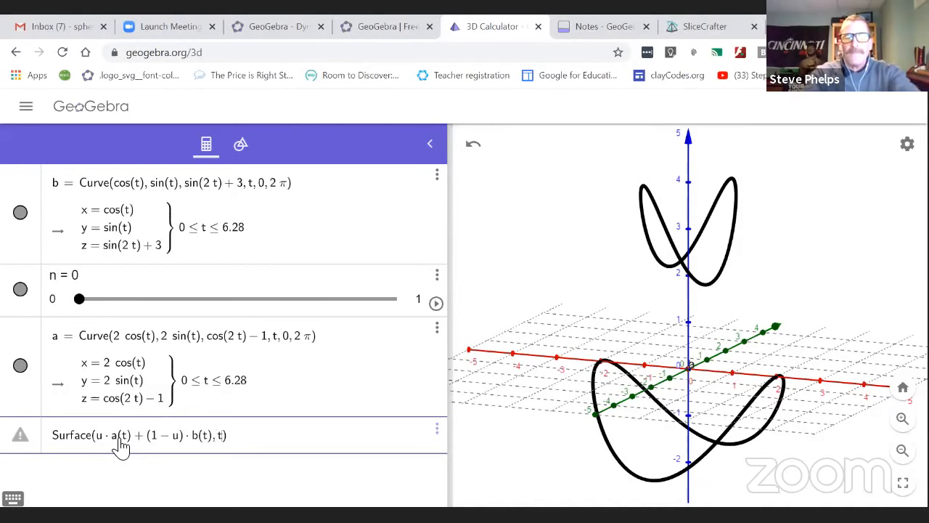
pyautogui.write(', 0')
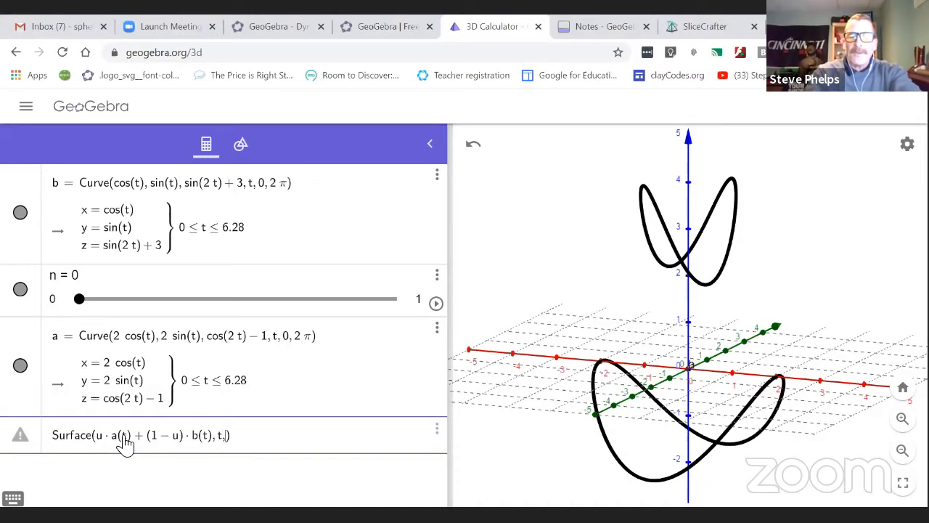
pyautogui.write(', 2pi')
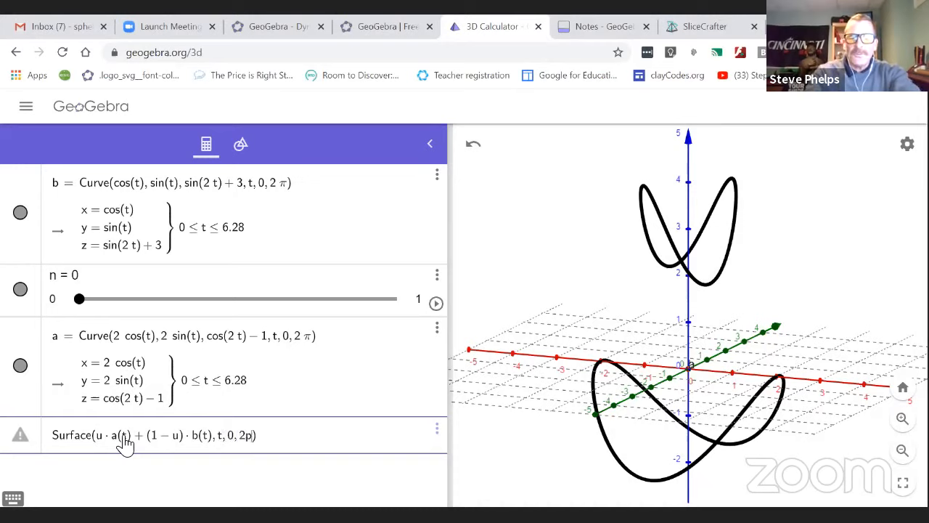
pyautogui.write(', u')
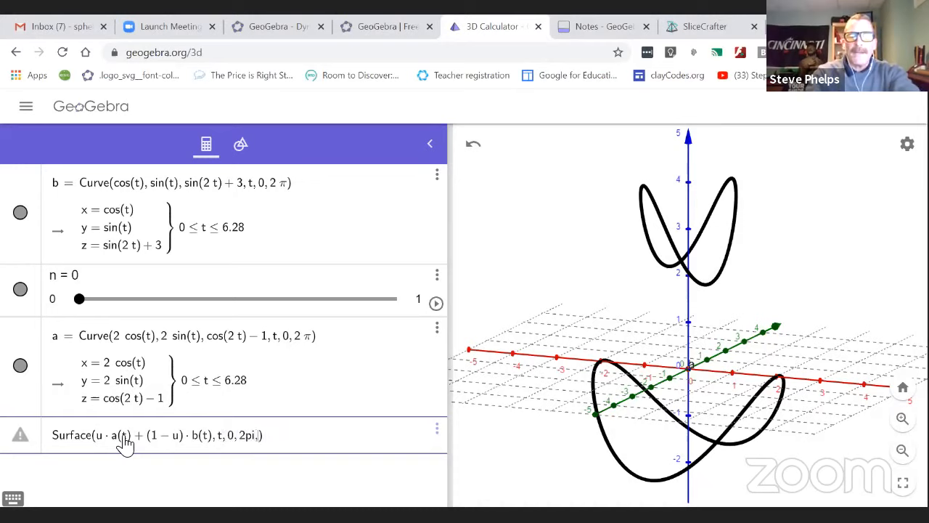
pyautogui.write(', ')
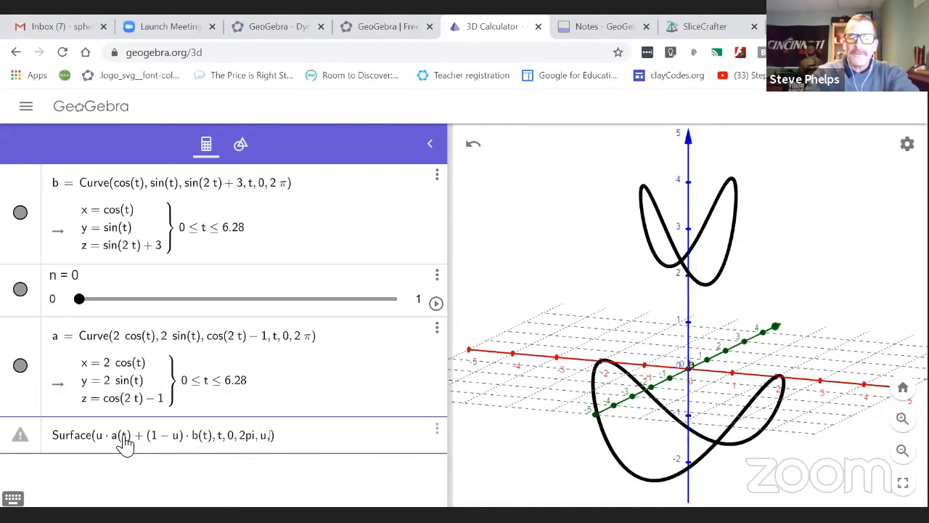
pyautogui.write('0, 1')
pyautogui.press('Return')
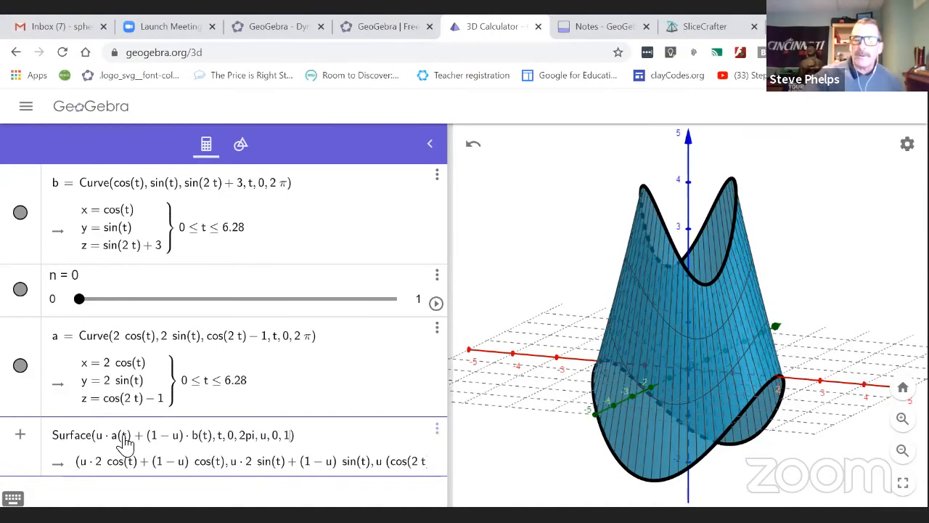
pyautogui.press('Return')
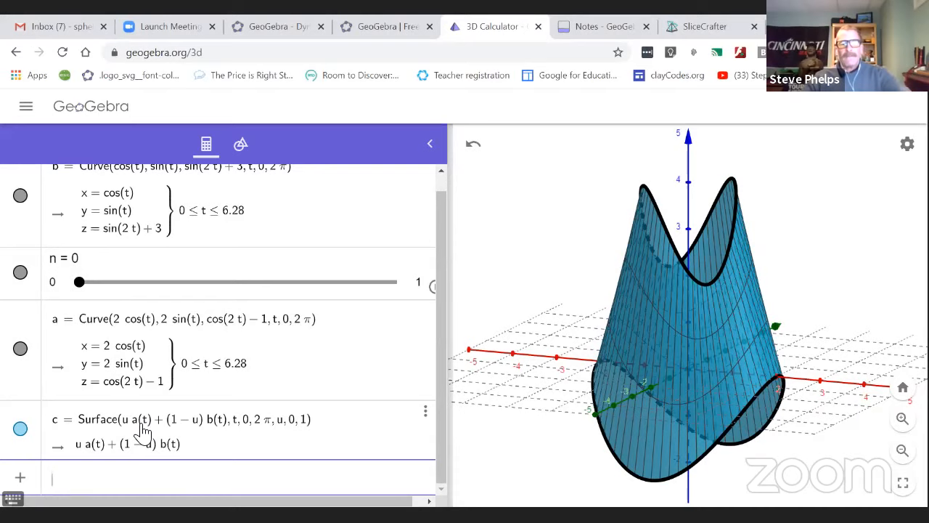
# Step: Enlarge the page to 150% and bring the definition of surface c into view for reading
pyautogui.hotkey('ctrl', '-')
pyautogui.hotkey('ctrl', '+')
pyautogui.hotkey('ctrl', '+')
pyautogui.hotkey('ctrl', '+')
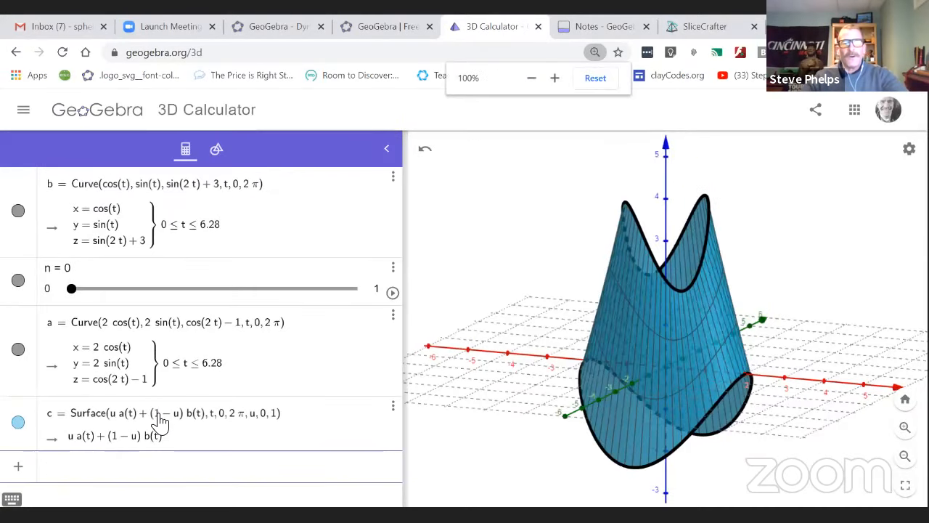
pyautogui.scroll(-1, 395, 408)
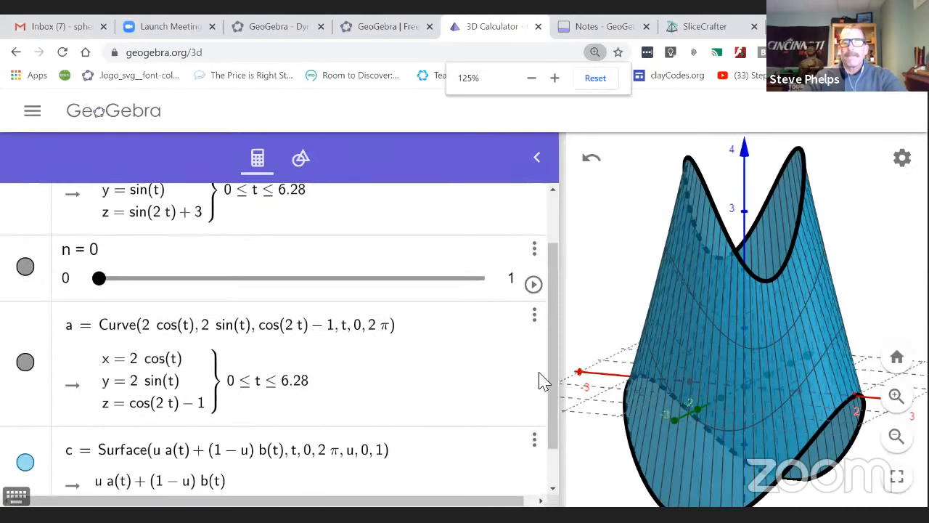
pyautogui.scroll(-3, 553, 398)
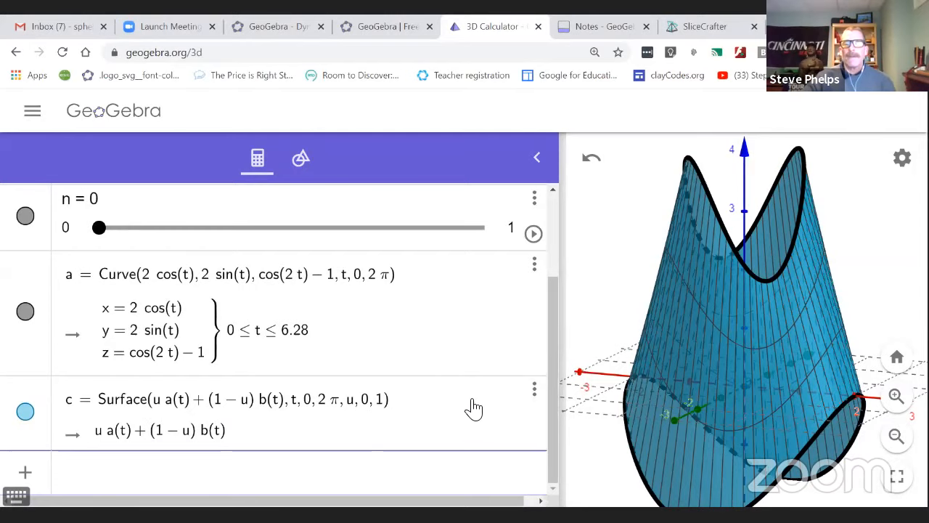
pyautogui.hotkey('ctrl', '+')
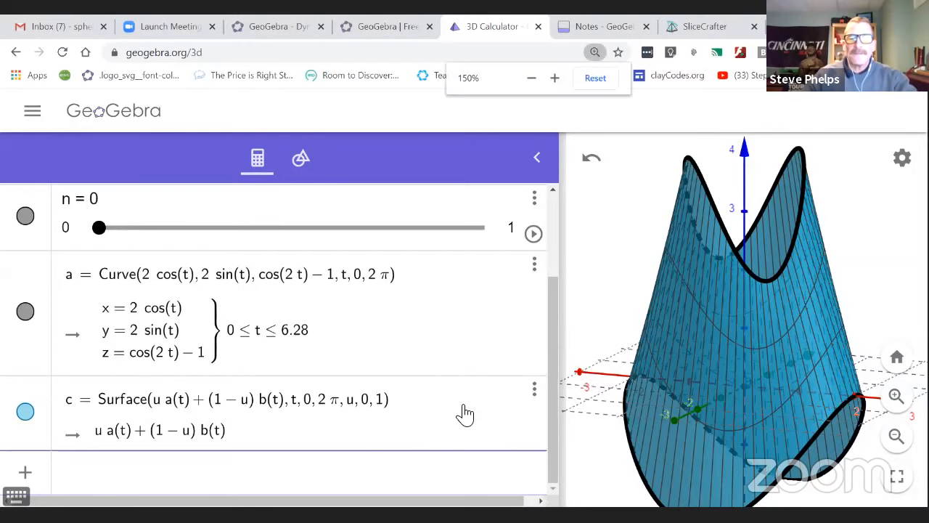
# Step: Reduce the page zoom until the algebra entries and the whole surface fit, and activate the empty algebra entry below surface c
pyautogui.hotkey('ctrl', '-')
pyautogui.hotkey('ctrl', '-')
pyautogui.hotkey('ctrl', '-')
pyautogui.hotkey('ctrl', '-')
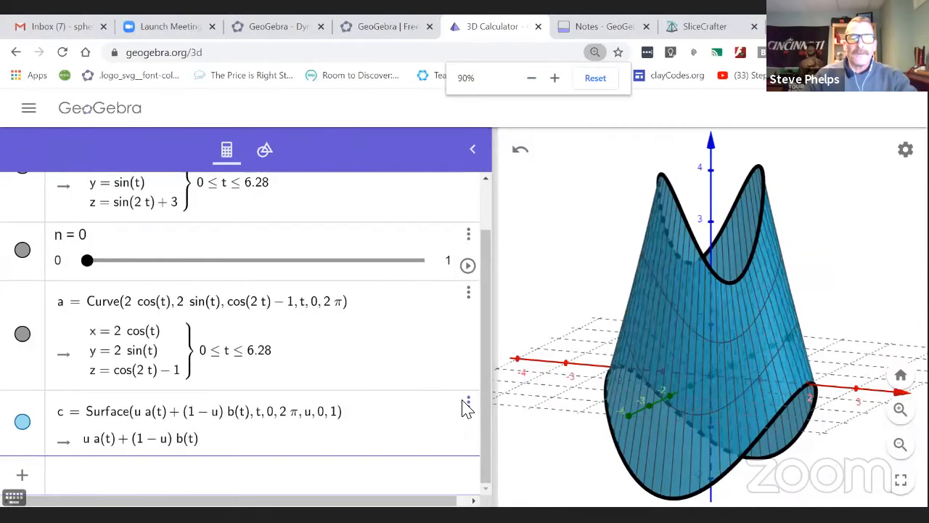
pyautogui.hotkey('ctrl', '-')
pyautogui.hotkey('ctrl', '-')
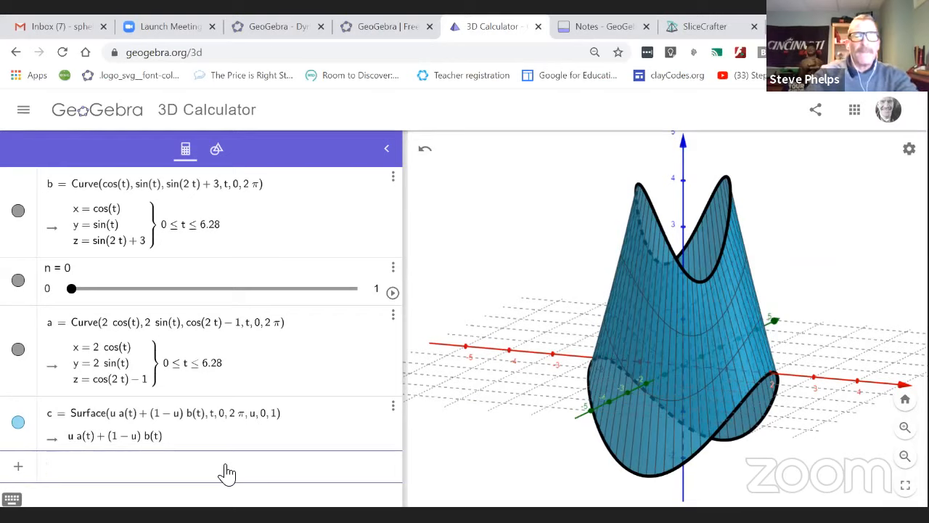
pyautogui.click(228, 473)
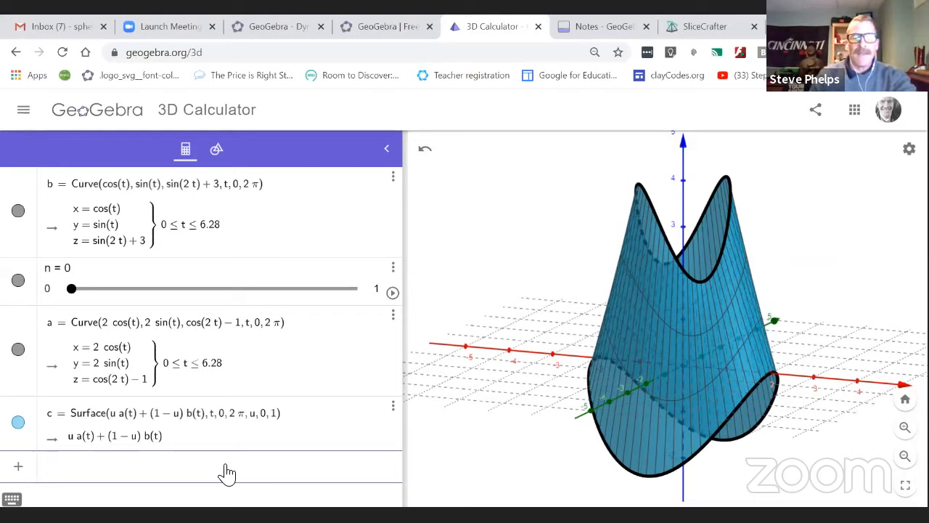
pyautogui.write('c')
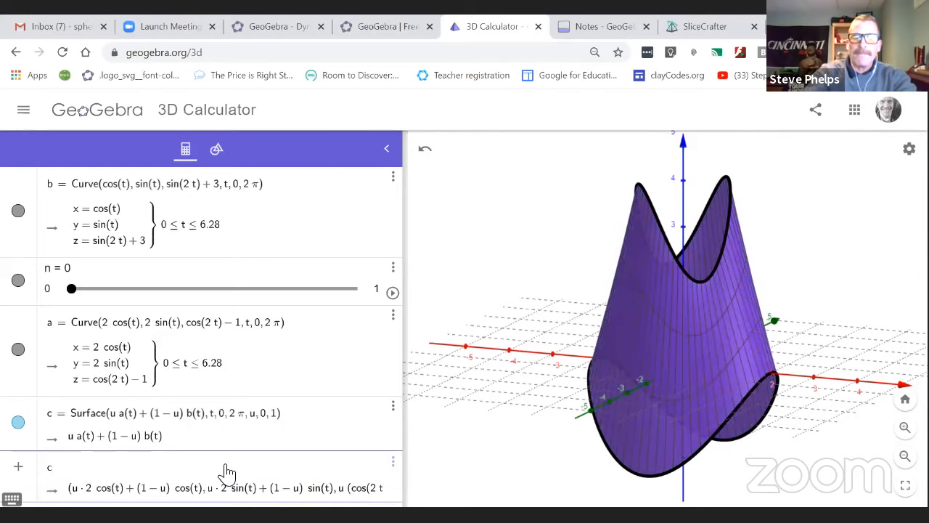
pyautogui.write('(')
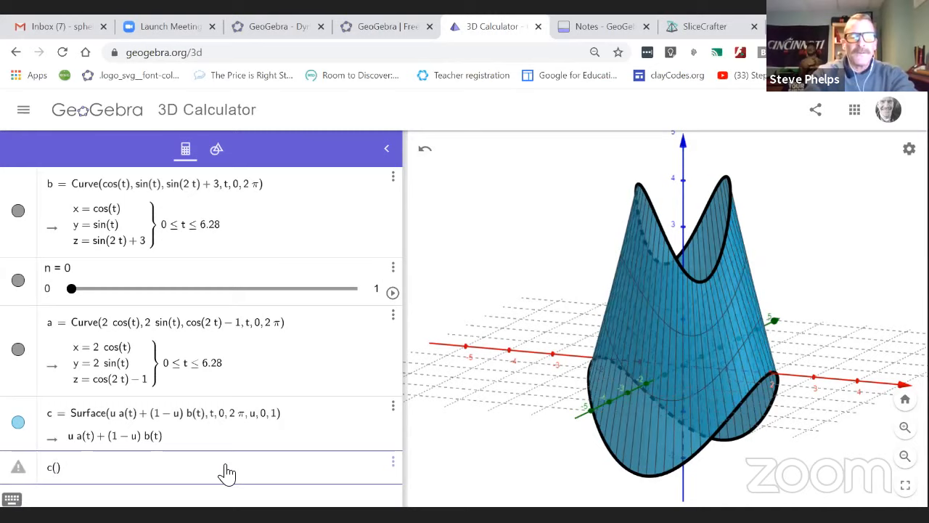
pyautogui.write('t')
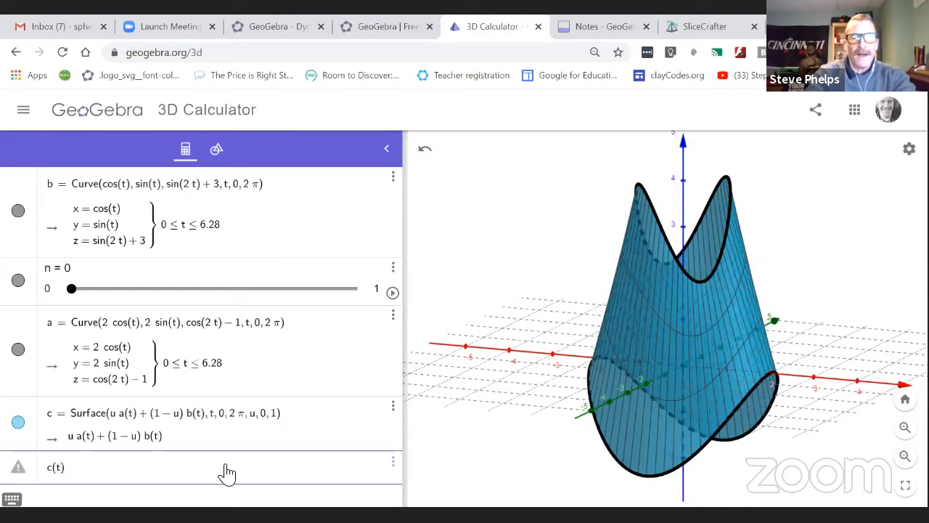
pyautogui.press('BackSpace')
pyautogui.press('BackSpace')
pyautogui.press('BackSpace')
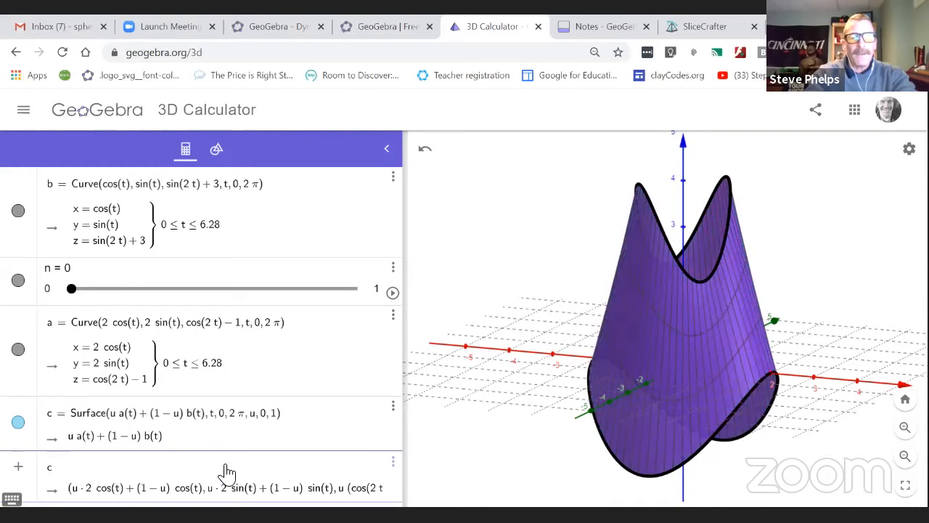
pyautogui.press('BackSpace')
# Step: Create the curve c(t, n) on the surface with the Curve command, t from 0 to 2pi, and set slider n to 0.42
pyautogui.write('cur')
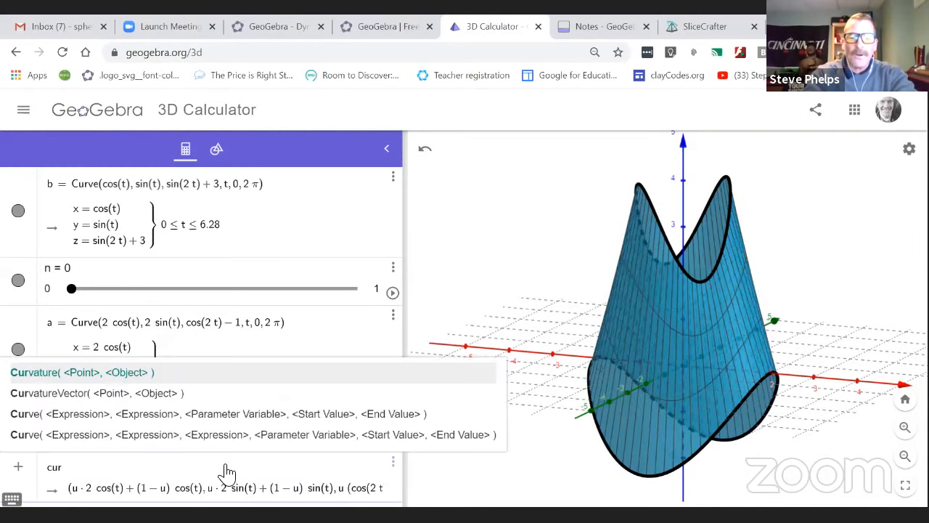
pyautogui.write('ve')
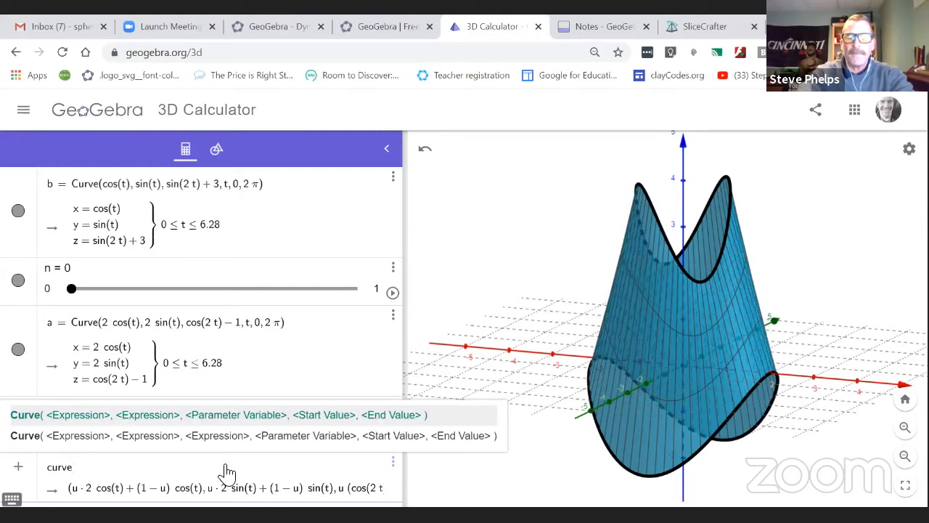
pyautogui.write('(')
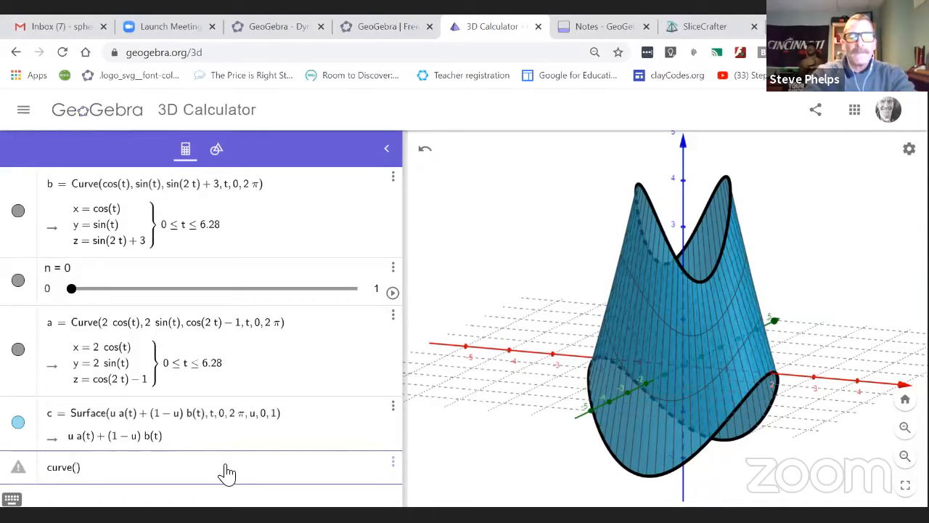
pyautogui.write('c(t')
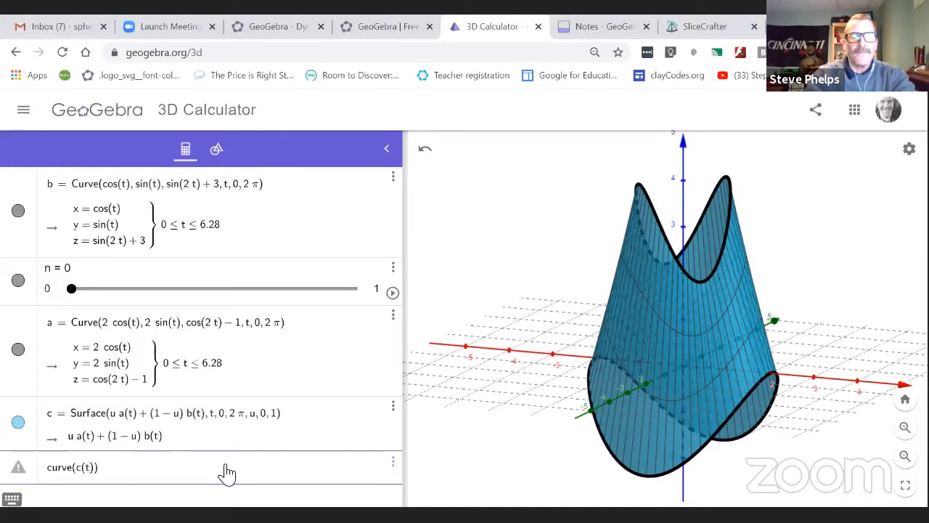
pyautogui.write(', ')
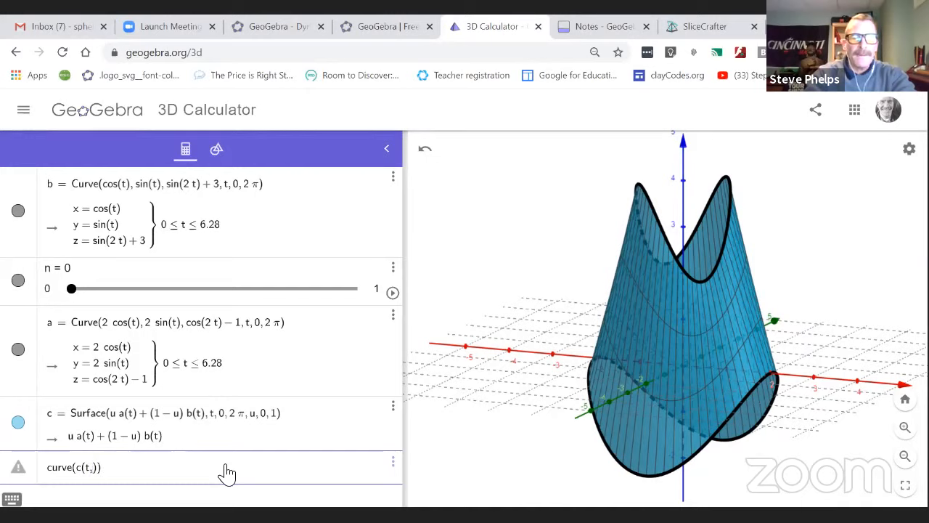
pyautogui.write('n)')
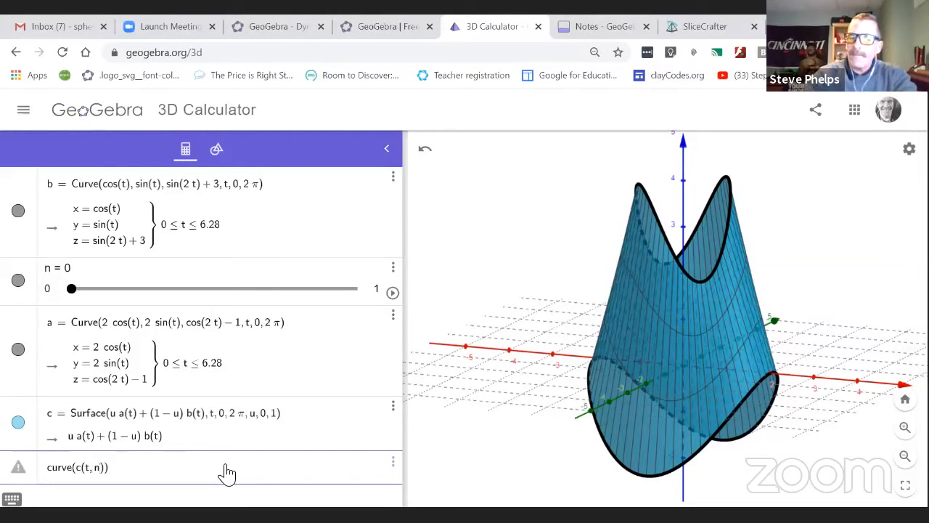
pyautogui.write(', ')
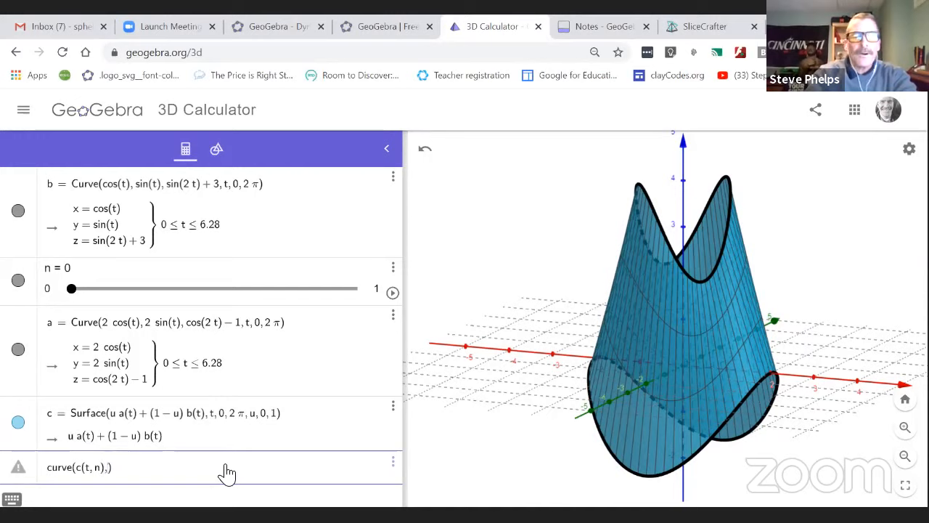
pyautogui.write('t, ')
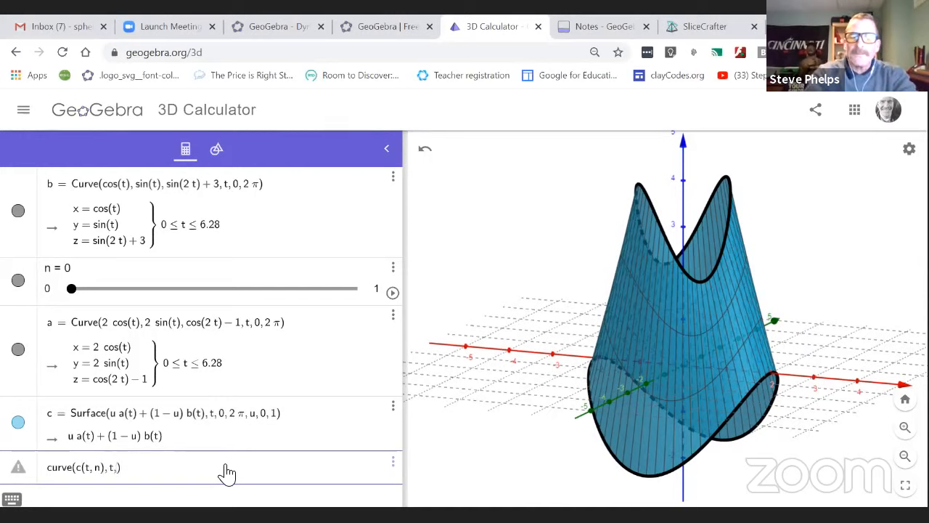
pyautogui.write('0, 2pi')
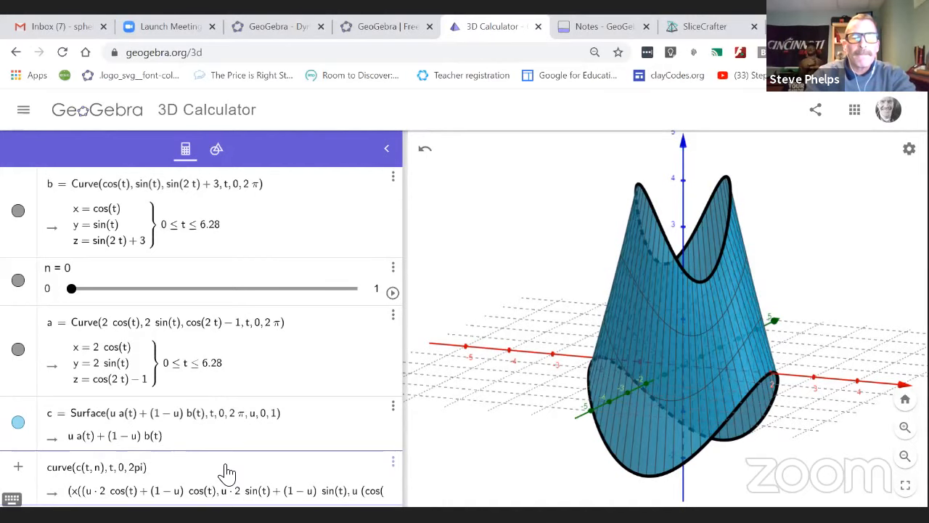
pyautogui.press('Return')
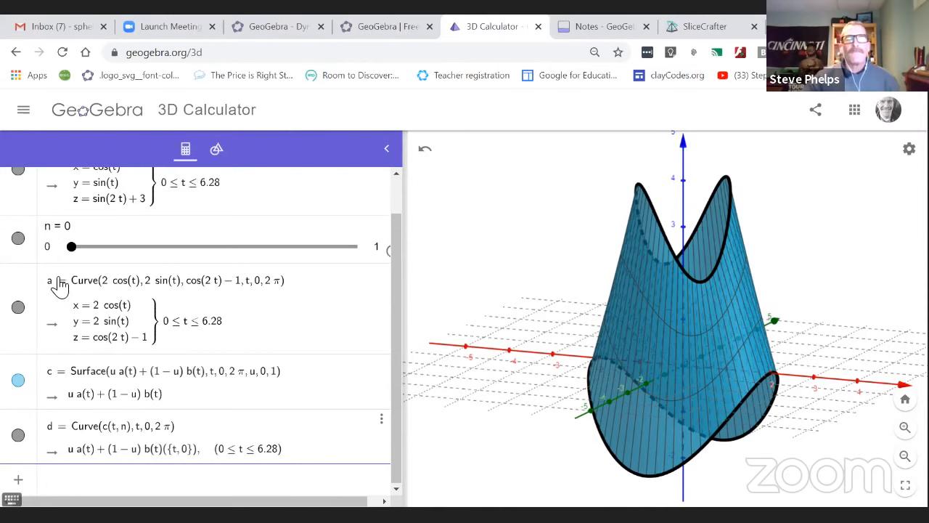
pyautogui.moveTo(73, 248); pyautogui.dragTo(192, 253)
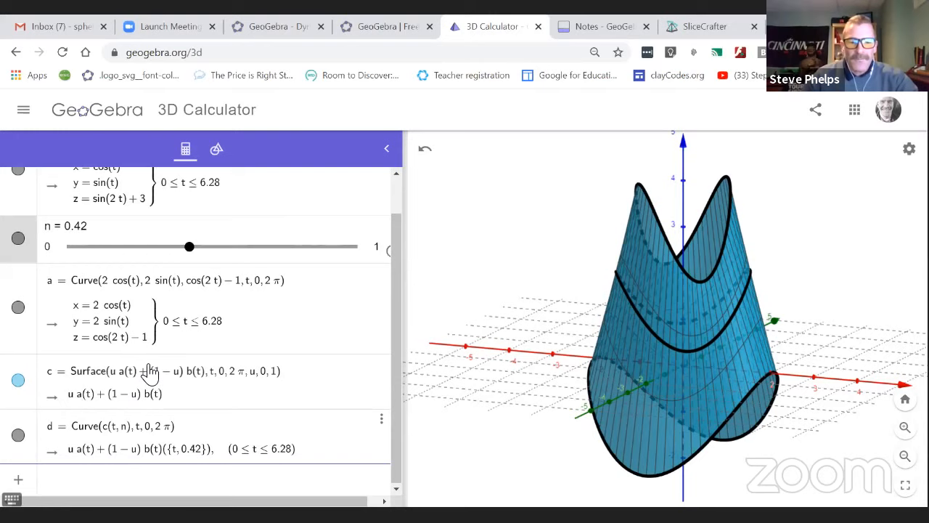
# Step: Enlarge the page to 150% and examine the definitions of surface c and curve d, opening the surface's expression
pyautogui.scroll(1, 138, 370)
pyautogui.hotkey('ctrl', '-')
pyautogui.hotkey('ctrl', '-')
pyautogui.hotkey('ctrl', '-')
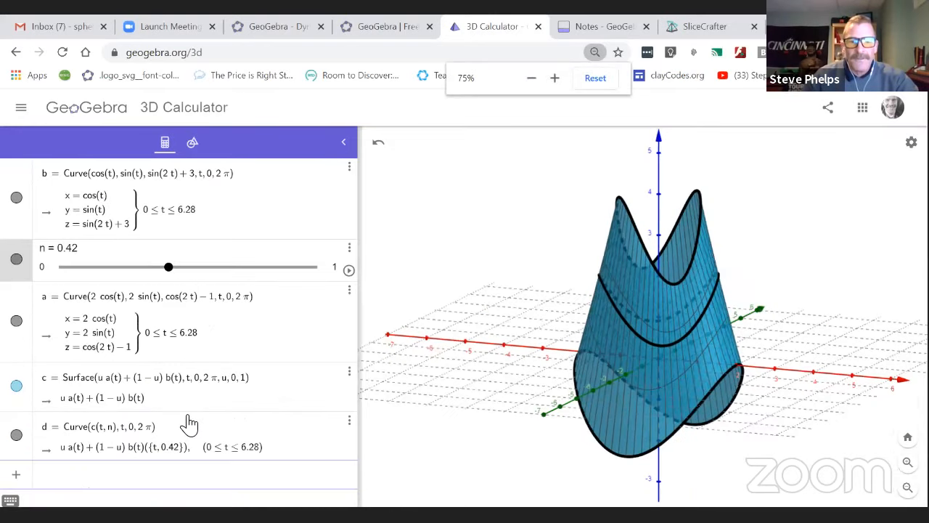
pyautogui.hotkey('ctrl', '+')
pyautogui.hotkey('ctrl', '+')
pyautogui.hotkey('ctrl', '+')
pyautogui.hotkey('ctrl', '+')
pyautogui.hotkey('ctrl', '+')
pyautogui.hotkey('ctrl', '+')
pyautogui.hotkey('ctrl', '+')
pyautogui.hotkey('ctrl', '+')
pyautogui.hotkey('ctrl', '+')
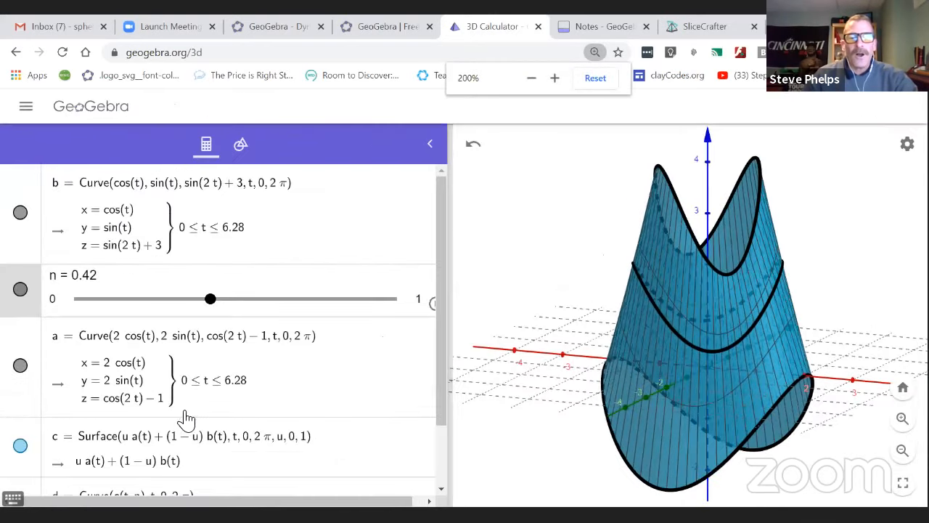
pyautogui.hotkey('ctrl', '+')
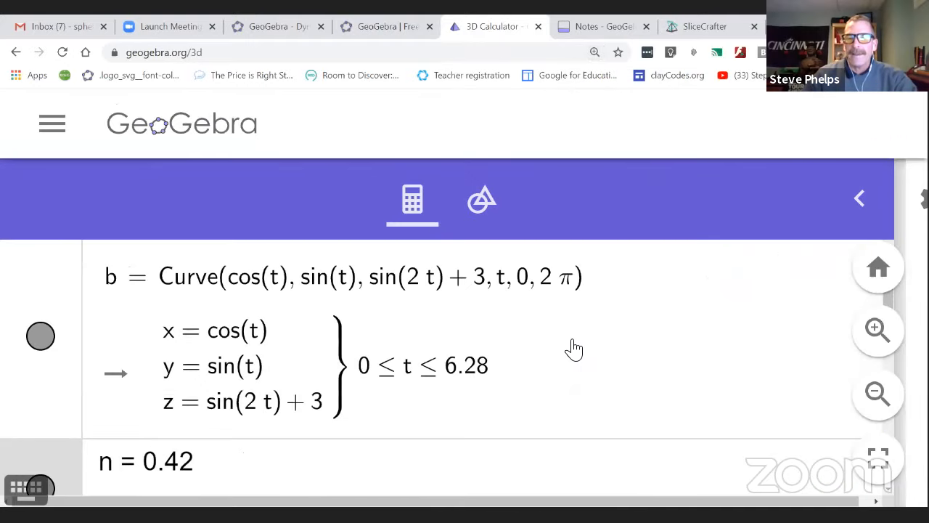
pyautogui.hotkey('ctrl', '-')
pyautogui.hotkey('ctrl', '-')
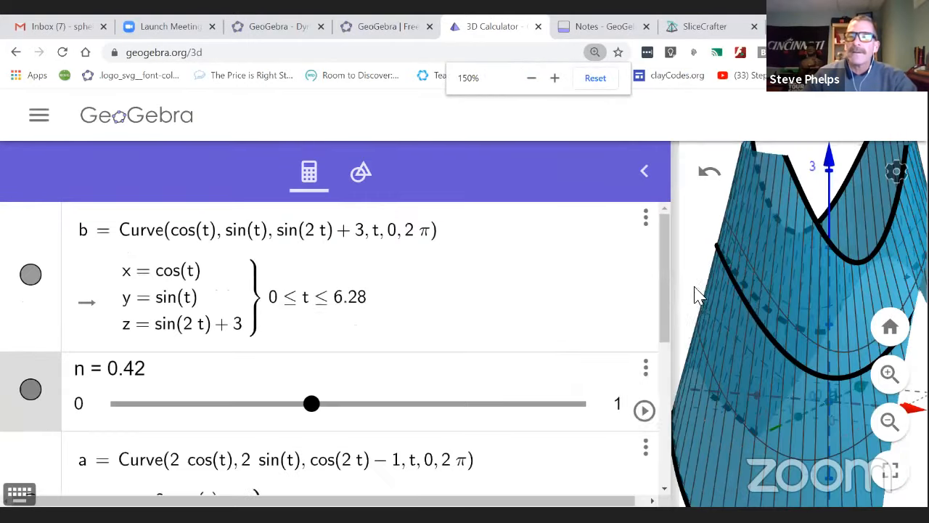
pyautogui.scroll(-3, 664, 284)
pyautogui.scroll(-3, 652, 368)
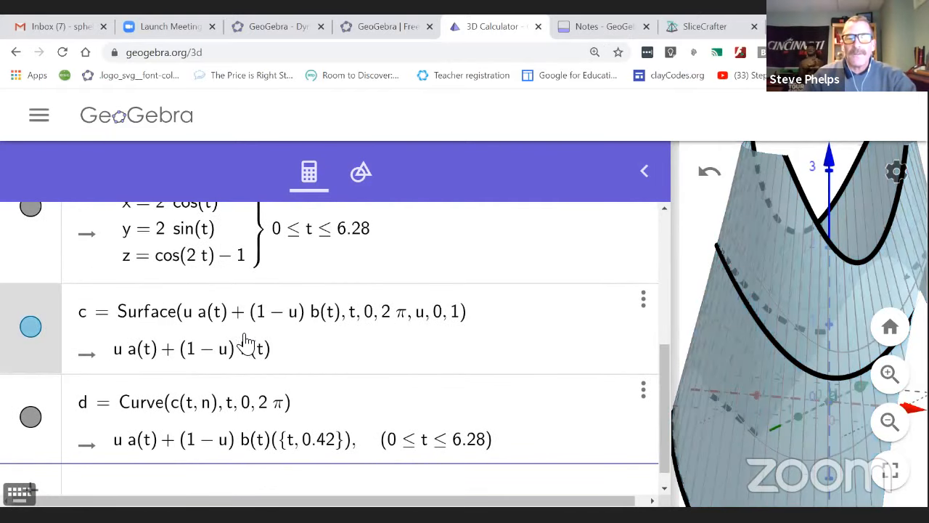
pyautogui.click(119, 341)
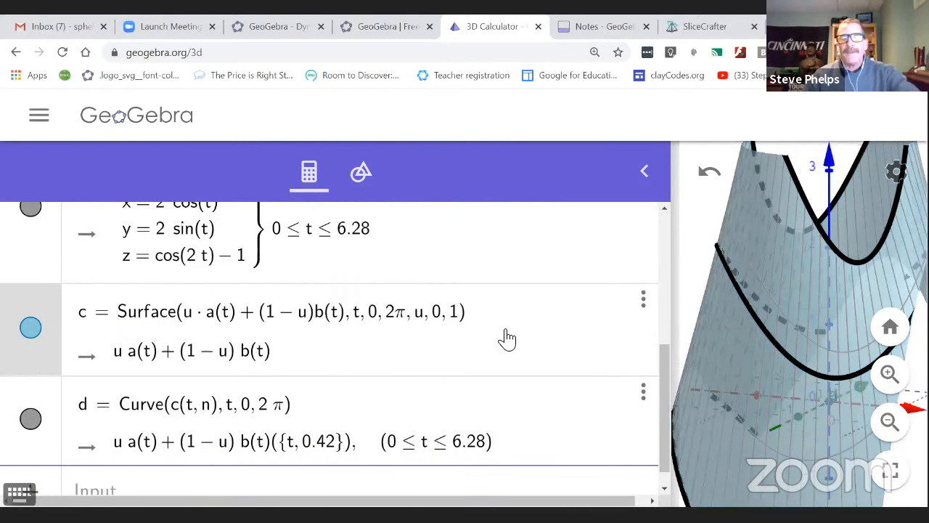
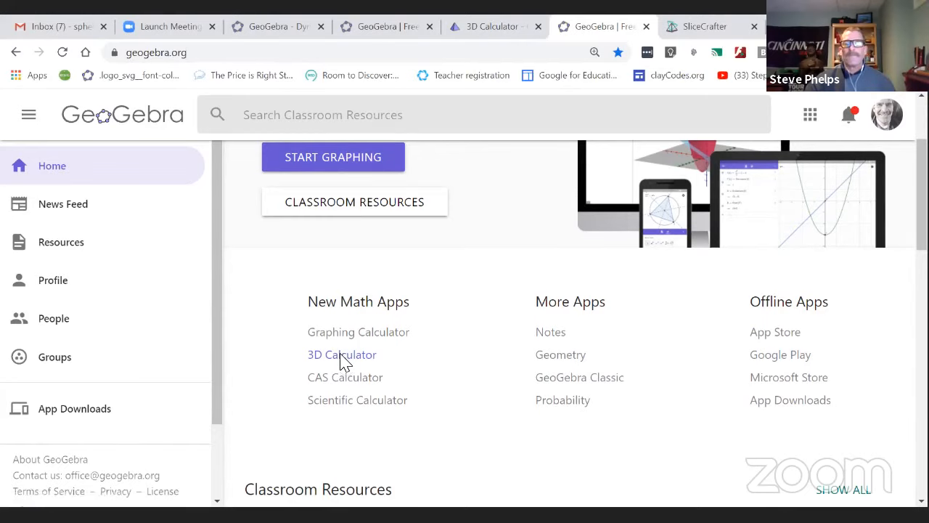
# Step: Open a new 3D Calculator and set the clipping box size of its 3D view to Large
pyautogui.click(343, 358)
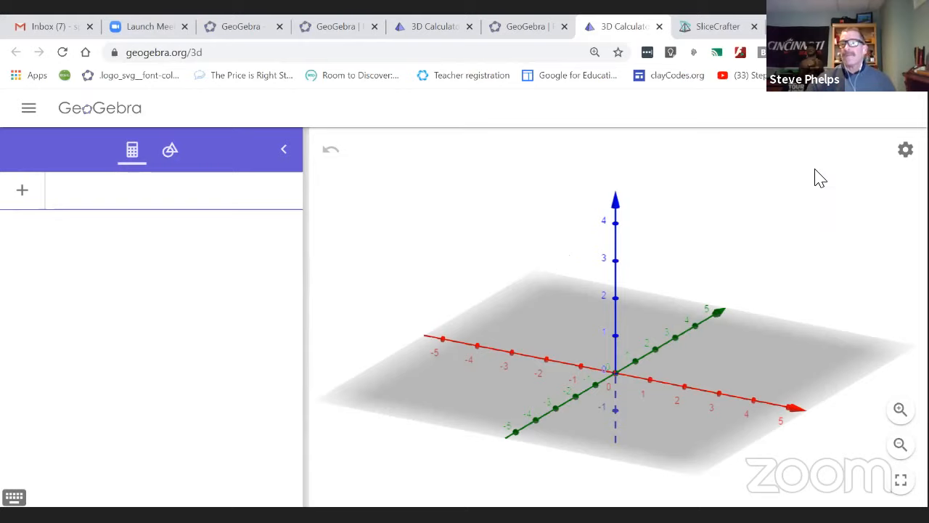
pyautogui.click(906, 149)
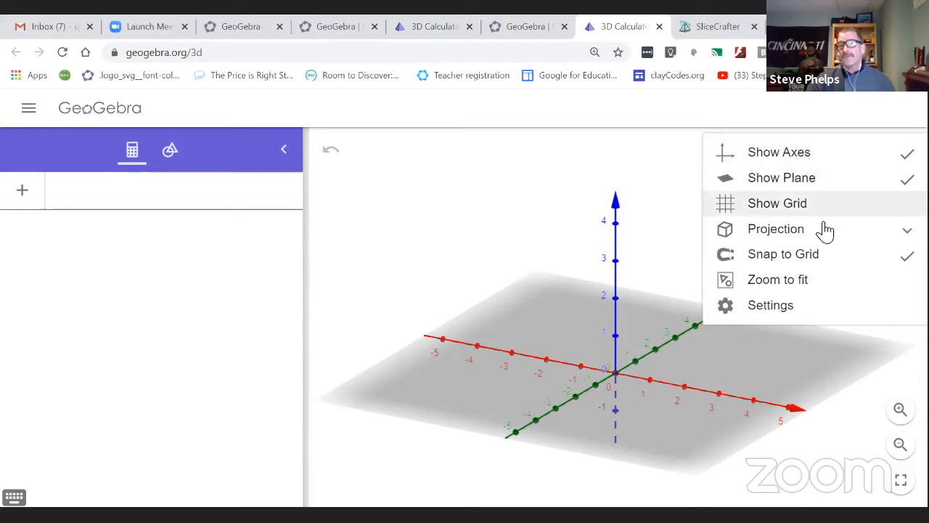
pyautogui.click(772, 307)
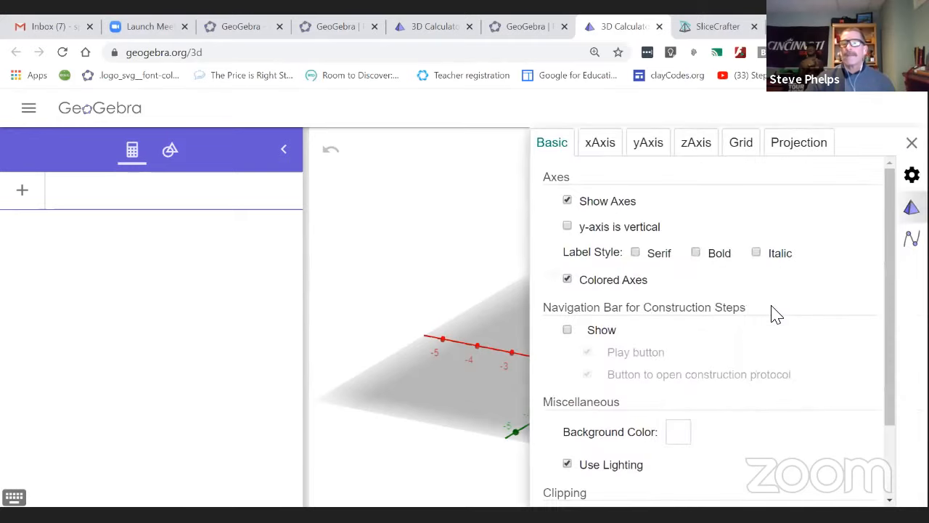
pyautogui.scroll(-1, 784, 298)
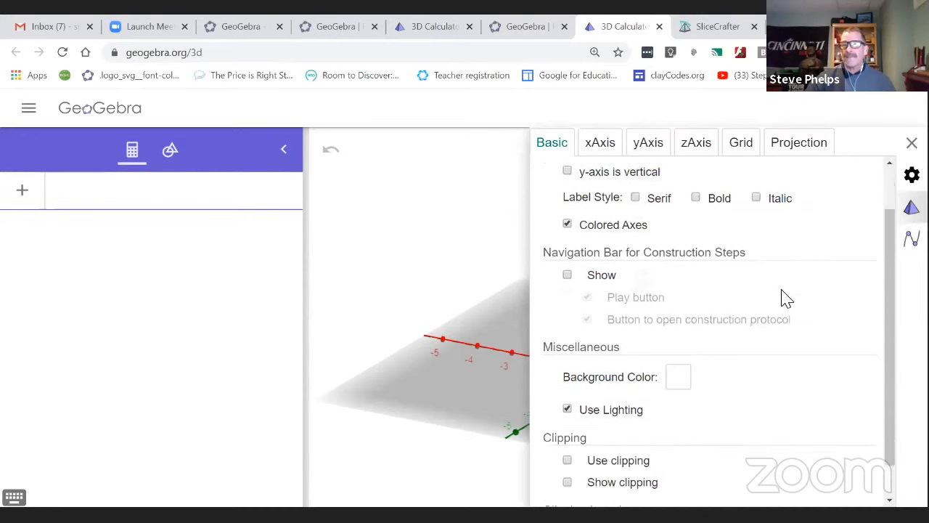
pyautogui.scroll(-1, 784, 297)
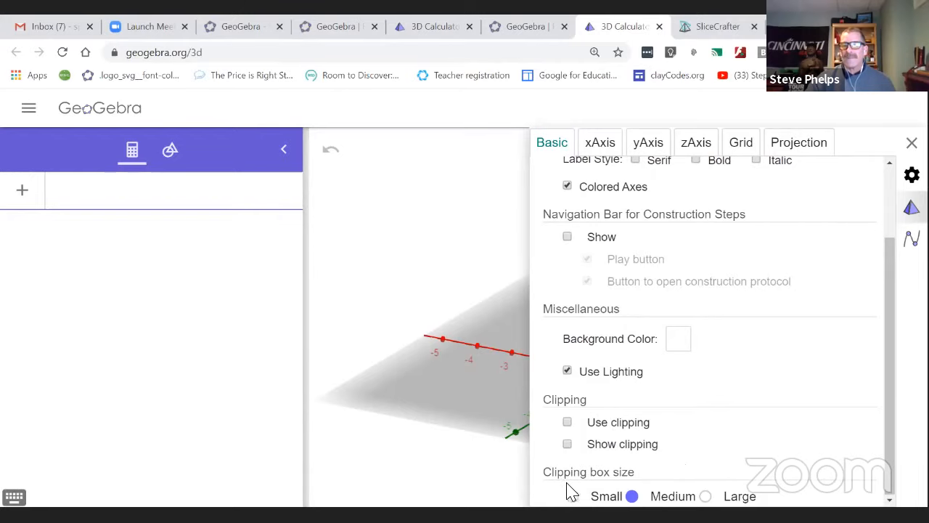
pyautogui.click(705, 496)
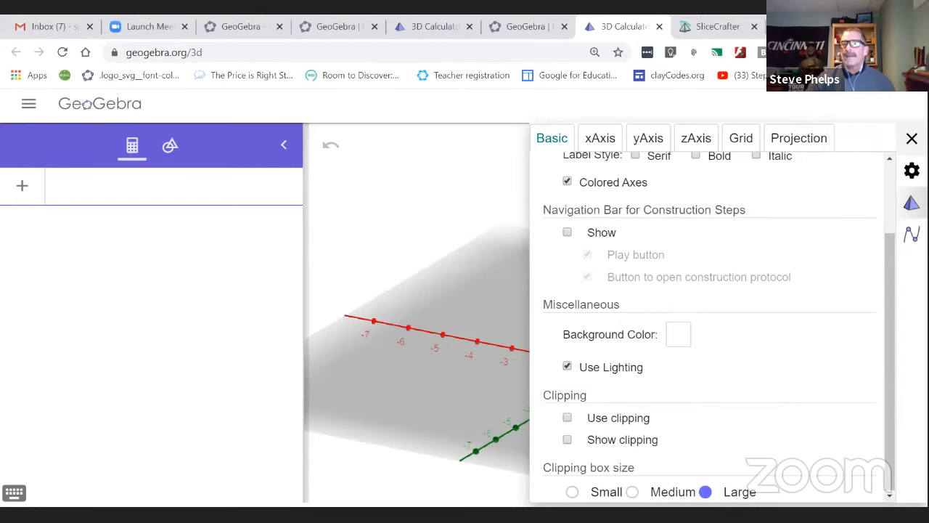
pyautogui.click(912, 138)
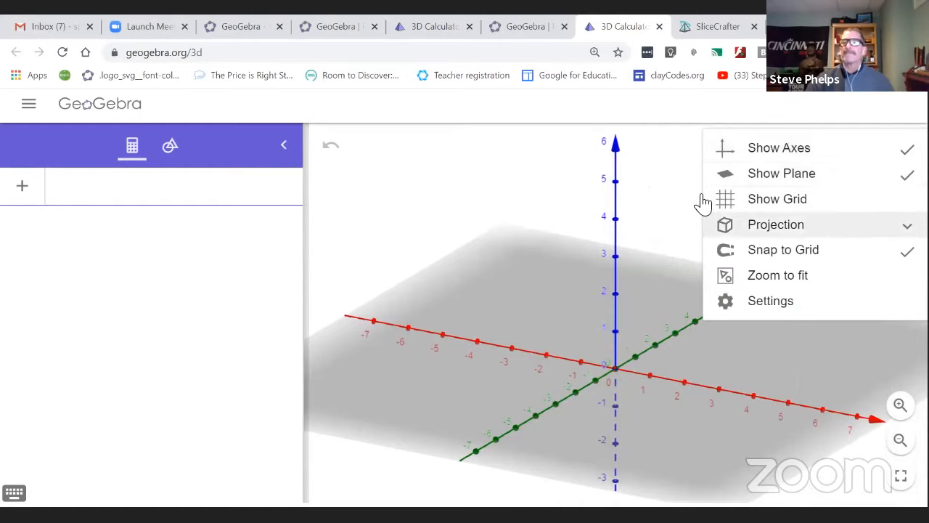
# Step: Hide the plane and show the grid in the 3D view
pyautogui.click(792, 182)
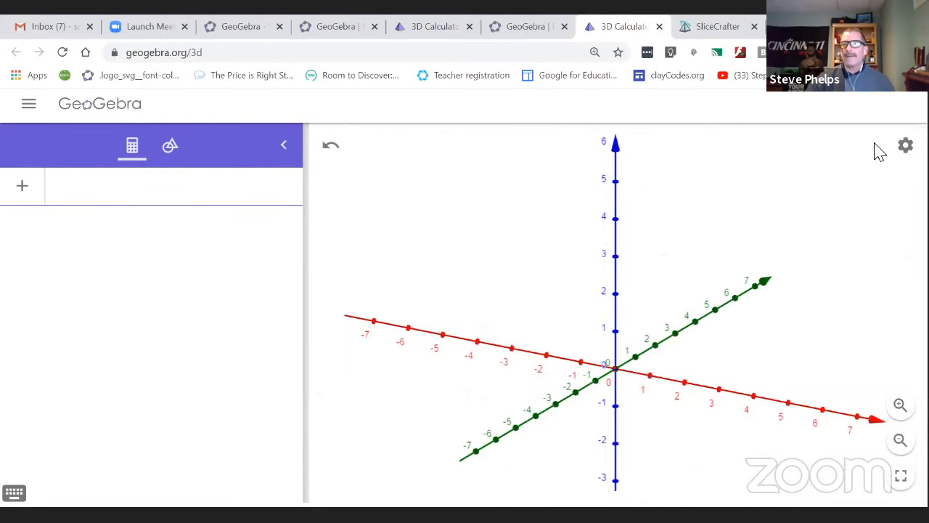
pyautogui.click(905, 145)
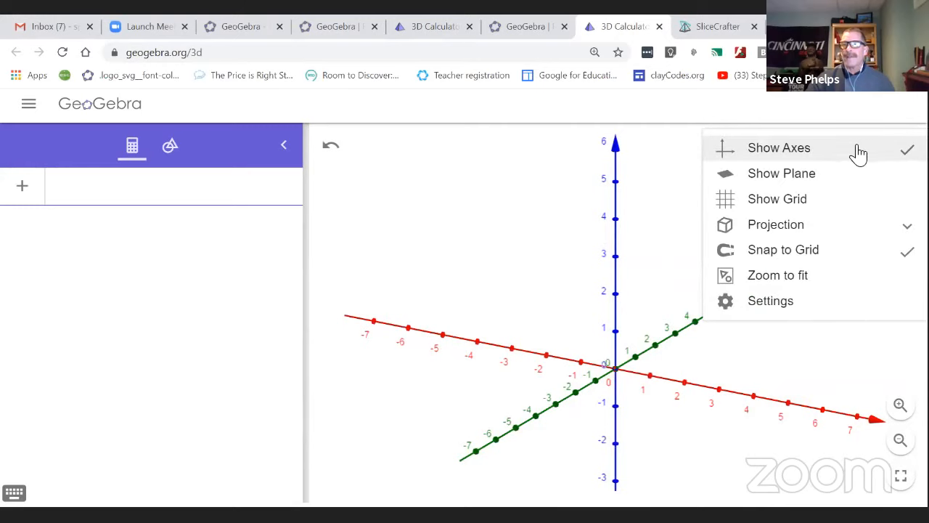
pyautogui.click(804, 210)
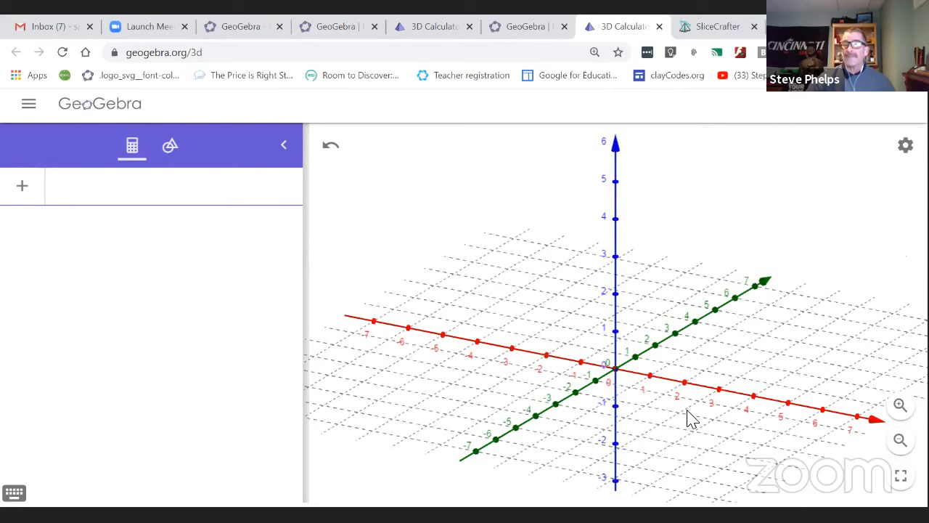
pyautogui.moveTo(690, 418); pyautogui.dragTo(686, 414)
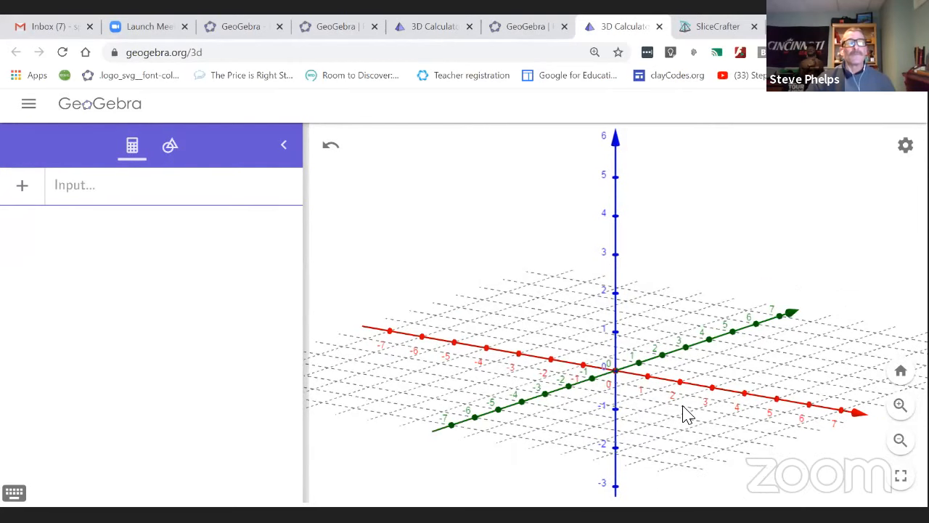
pyautogui.moveTo(685, 410); pyautogui.dragTo(686, 414)
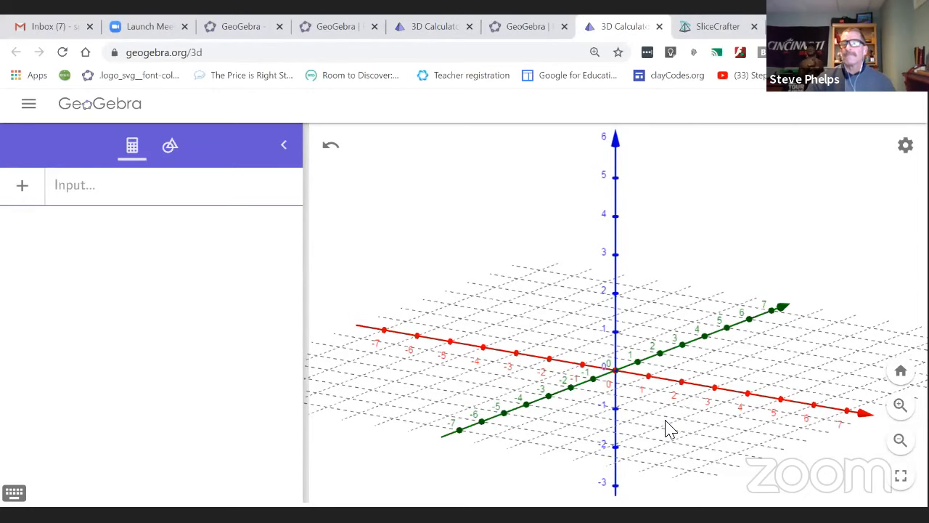
pyautogui.moveTo(666, 420); pyautogui.dragTo(664, 426)
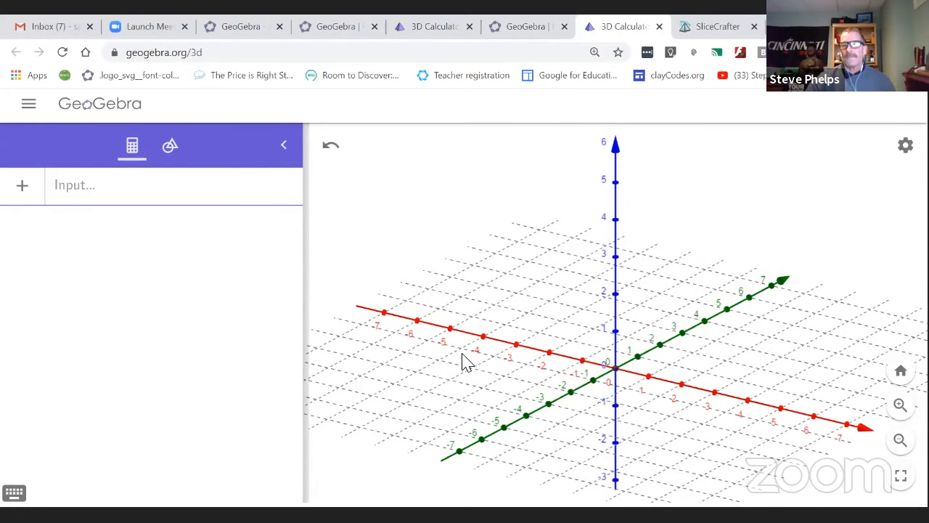
# Step: Enter the function f(x) = -.25(x-2)(x-8) with the xy-plane viewed from straight above
pyautogui.moveTo(462, 361); pyautogui.dragTo(490, 418)
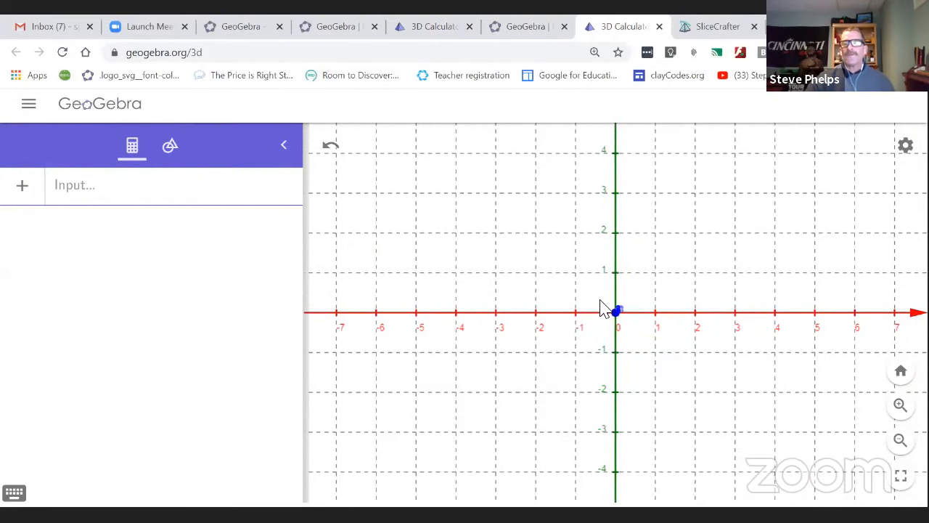
pyautogui.click(721, 245)
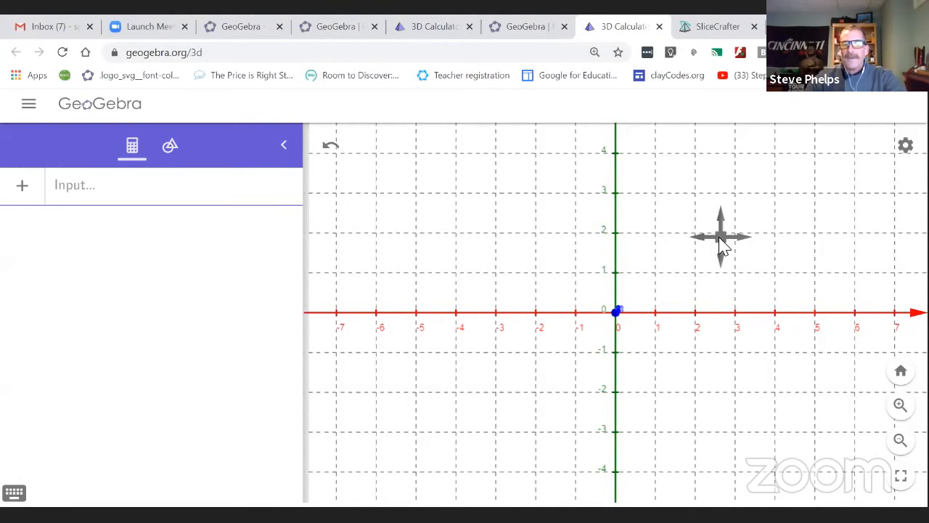
pyautogui.moveTo(721, 246); pyautogui.dragTo(548, 384)
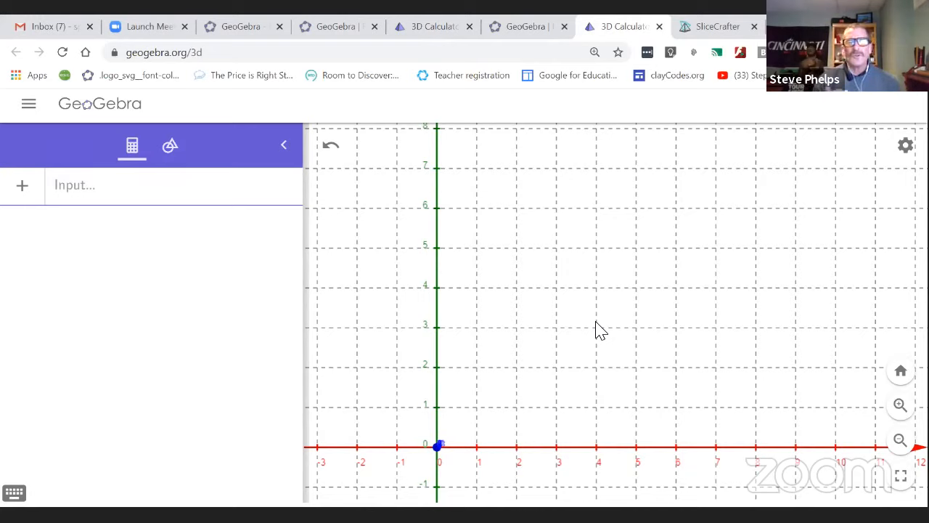
pyautogui.click(92, 193)
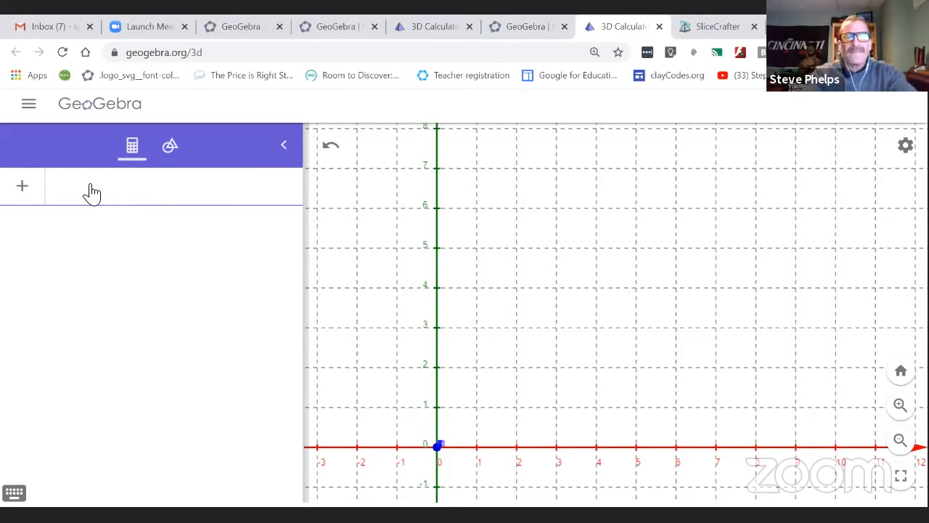
pyautogui.write('f')
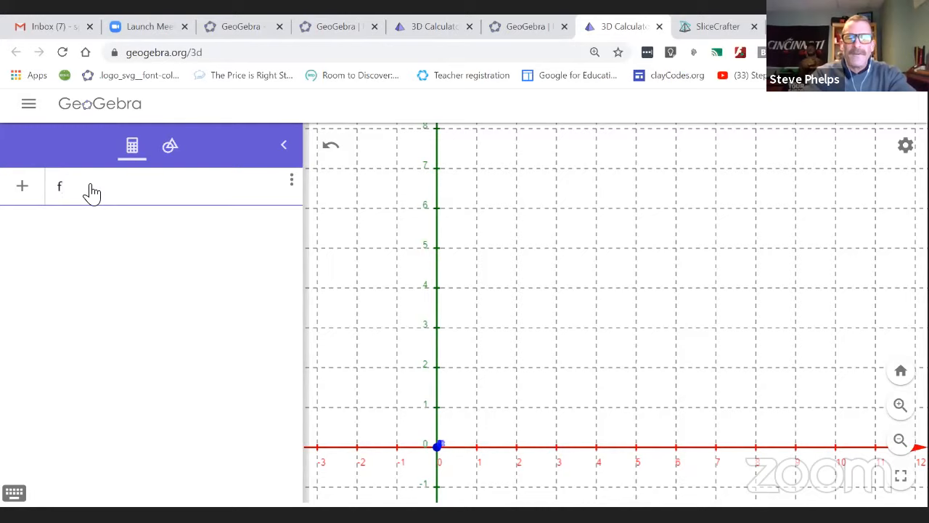
pyautogui.write('(x)')
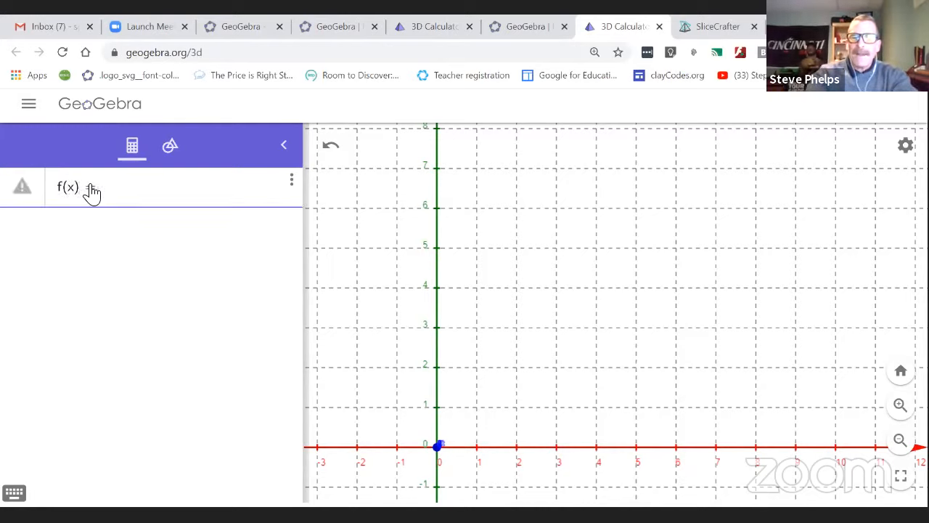
pyautogui.write('-')
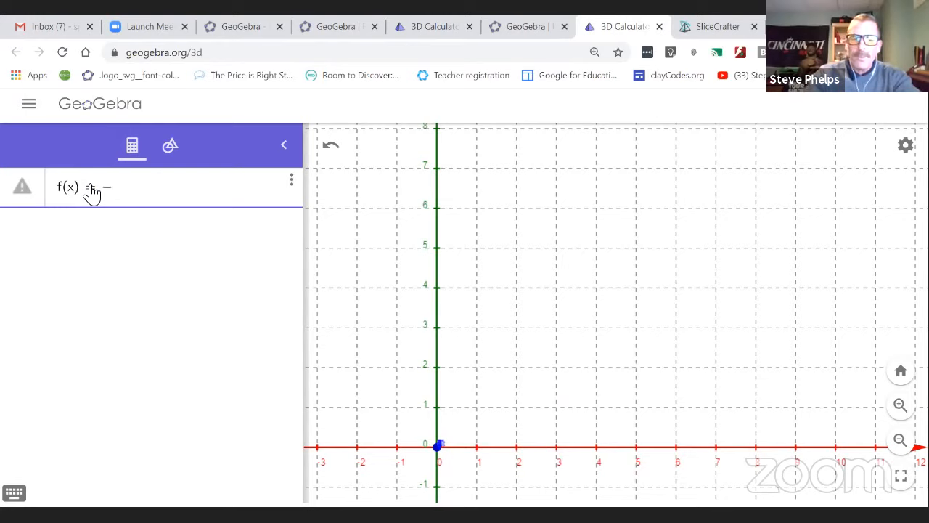
pyautogui.write('.25')
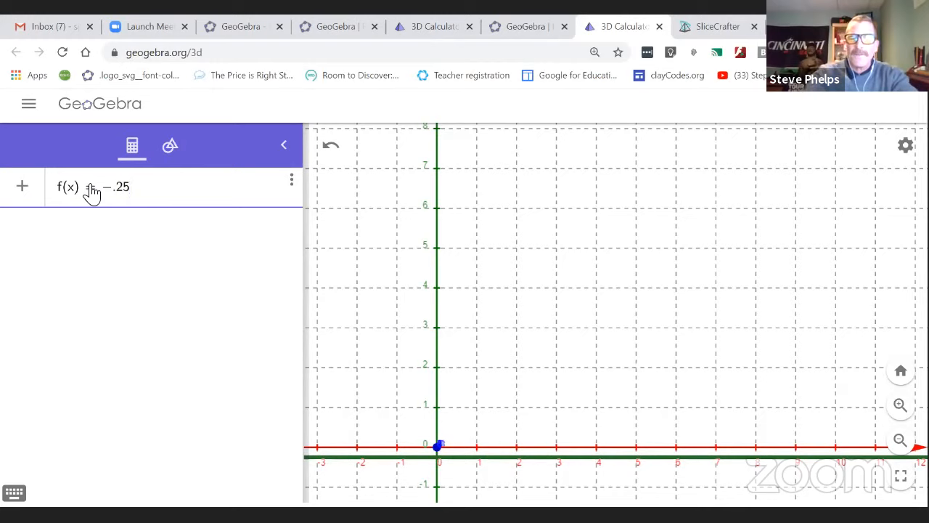
pyautogui.write('(')
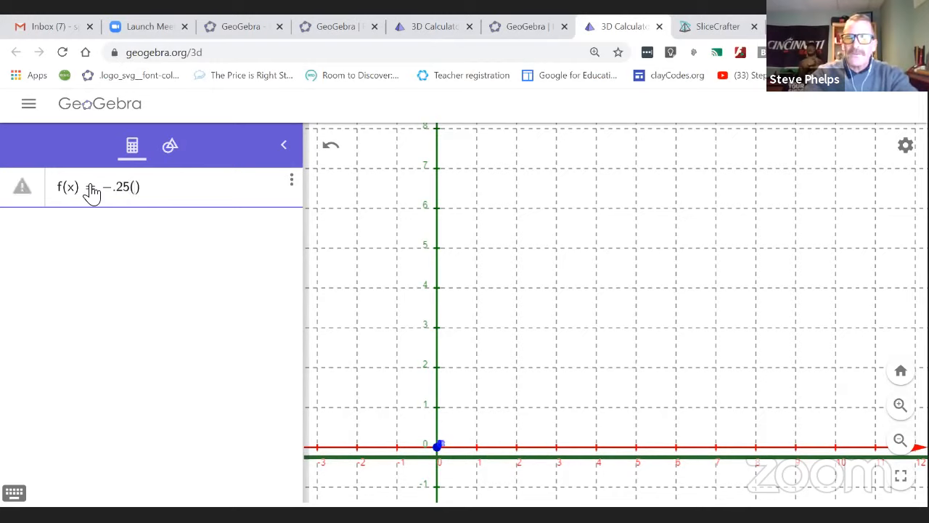
pyautogui.write('x-2')
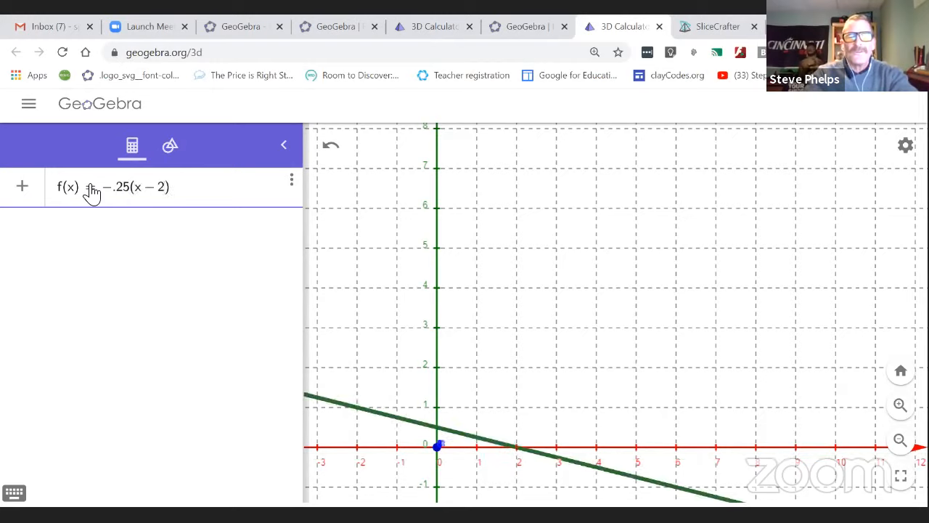
pyautogui.write('(')
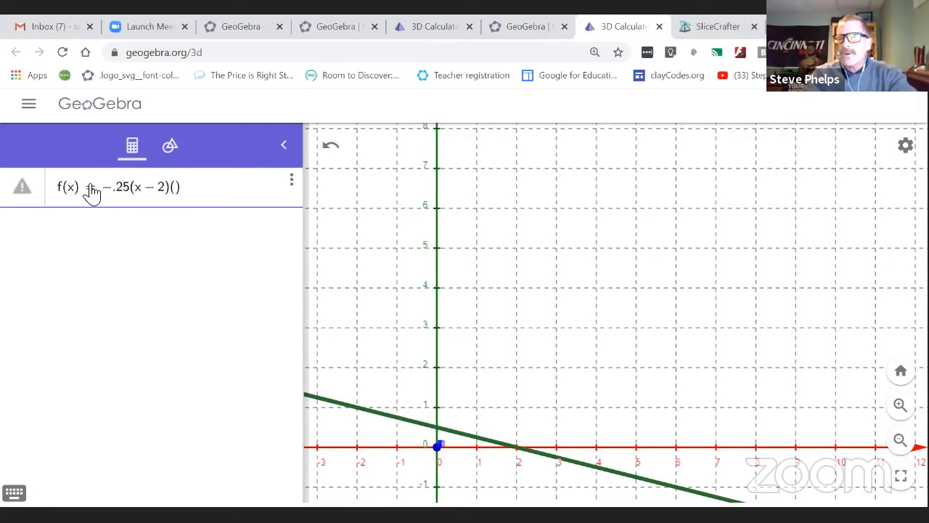
pyautogui.write('x-8')
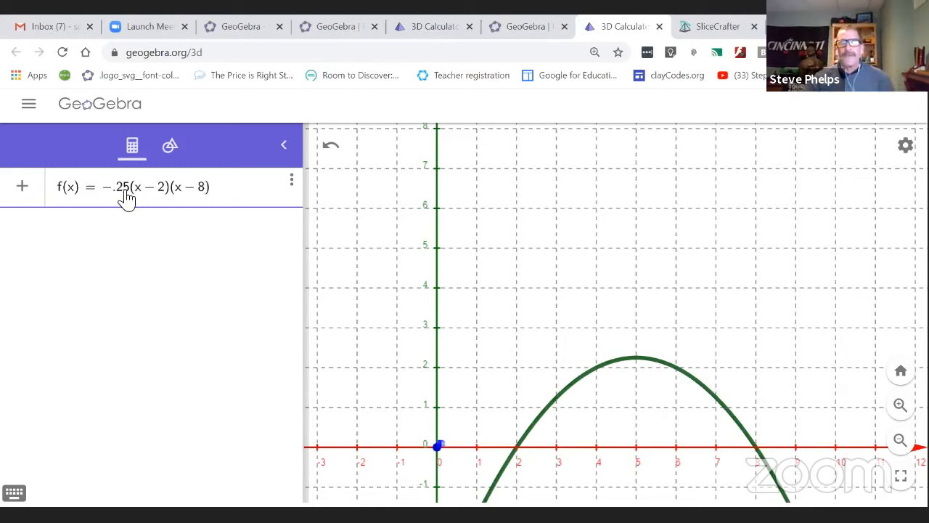
# Step: Set the leading coefficient of the parabola's function to -.5 and commit the definition
pyautogui.click(123, 195)
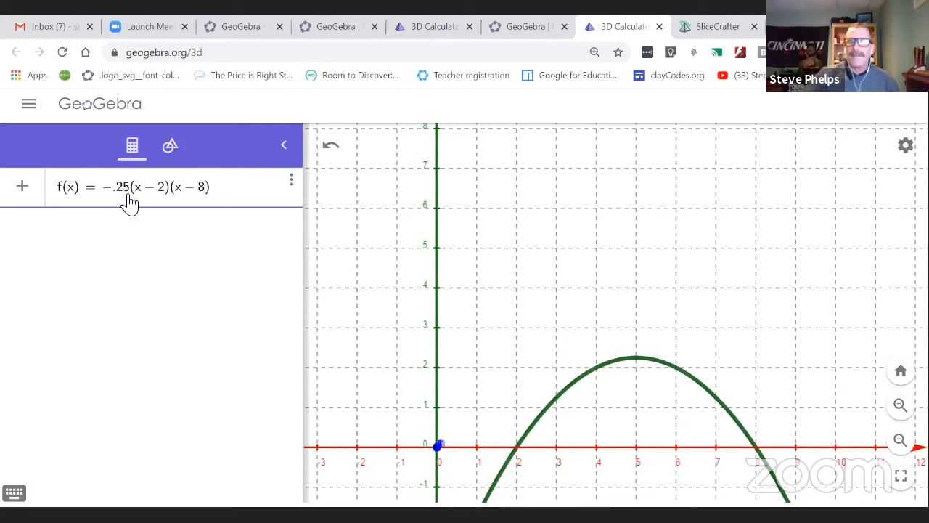
pyautogui.press('BackSpace')
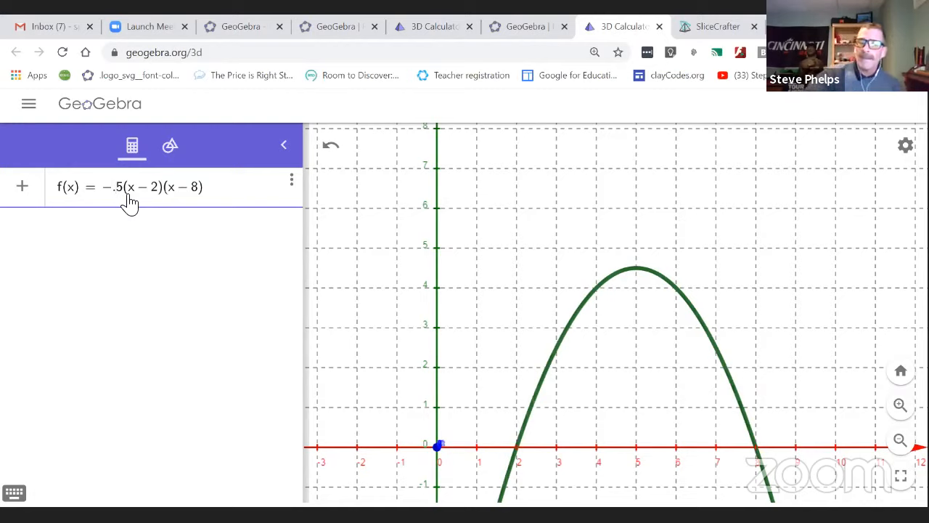
pyautogui.press('Return')
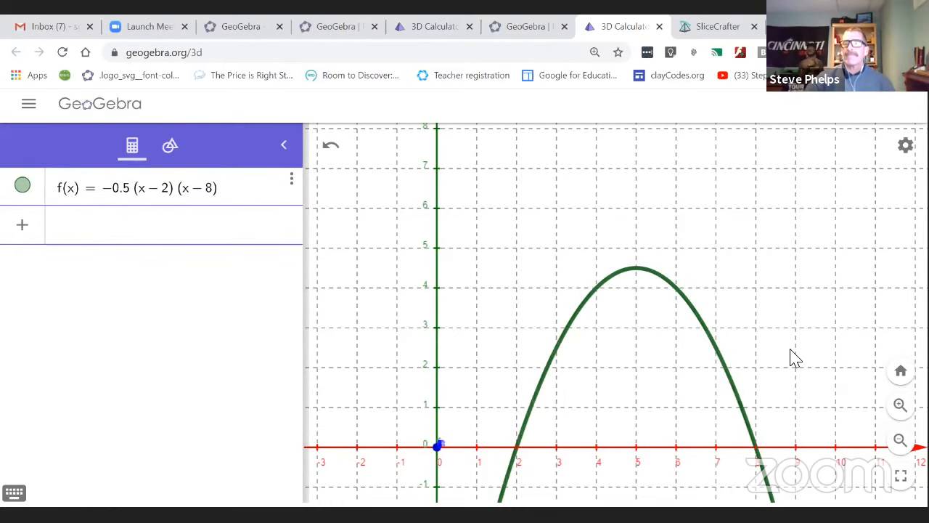
# Step: Create a point restricted to the x-axis segment between the parabola's zeros with Point(Segment((2,0),(8,0)))
pyautogui.moveTo(790, 356); pyautogui.dragTo(763, 303)
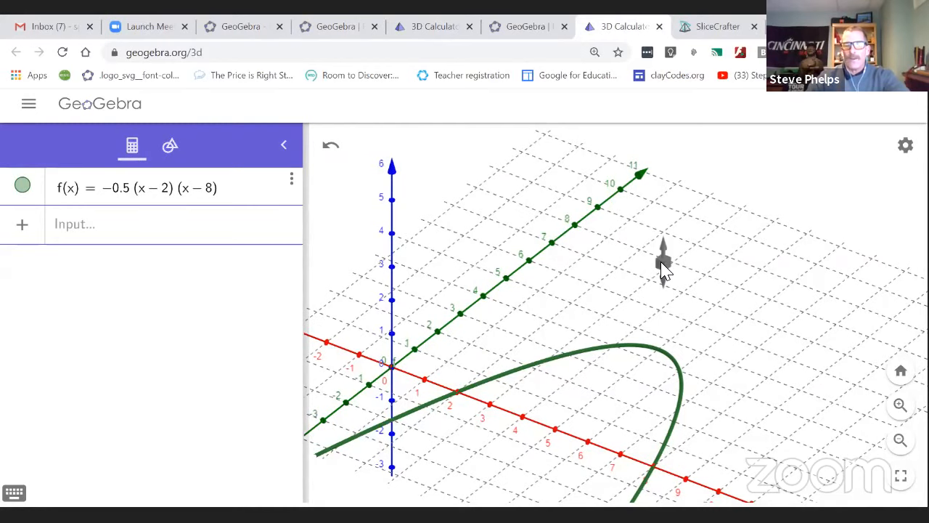
pyautogui.moveTo(661, 263); pyautogui.dragTo(660, 305)
pyautogui.moveTo(736, 423); pyautogui.dragTo(732, 419)
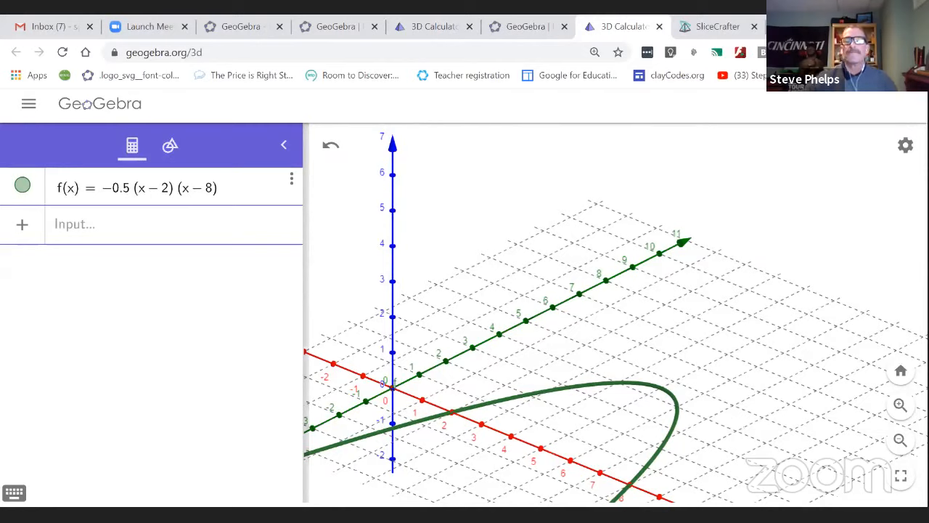
pyautogui.click(64, 225)
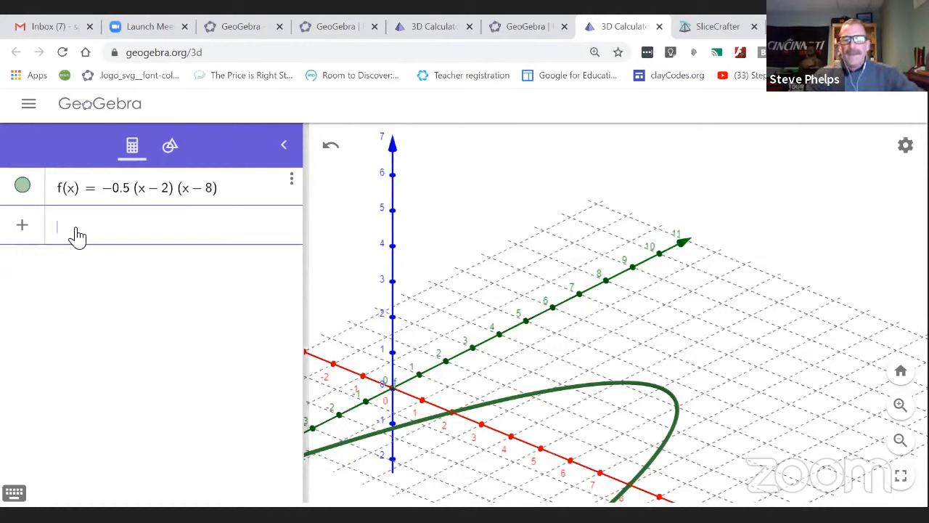
pyautogui.write('po')
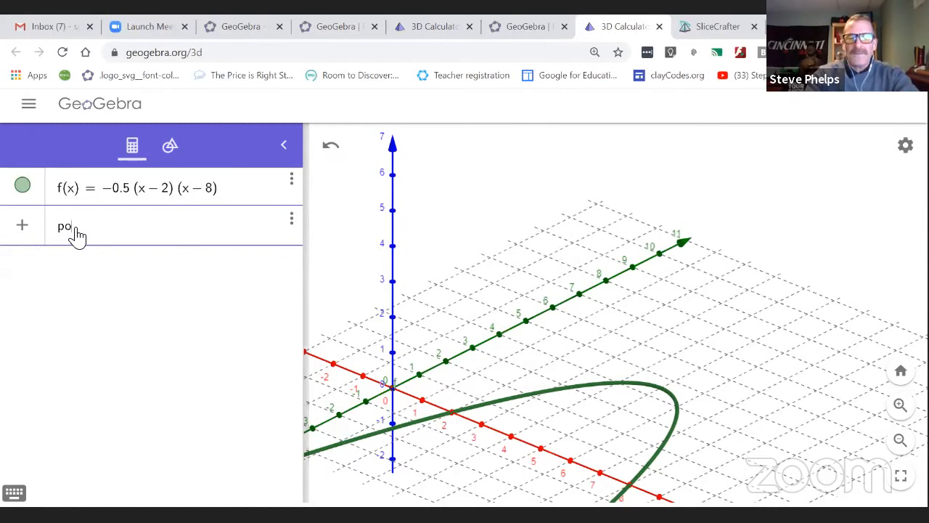
pyautogui.write('int(')
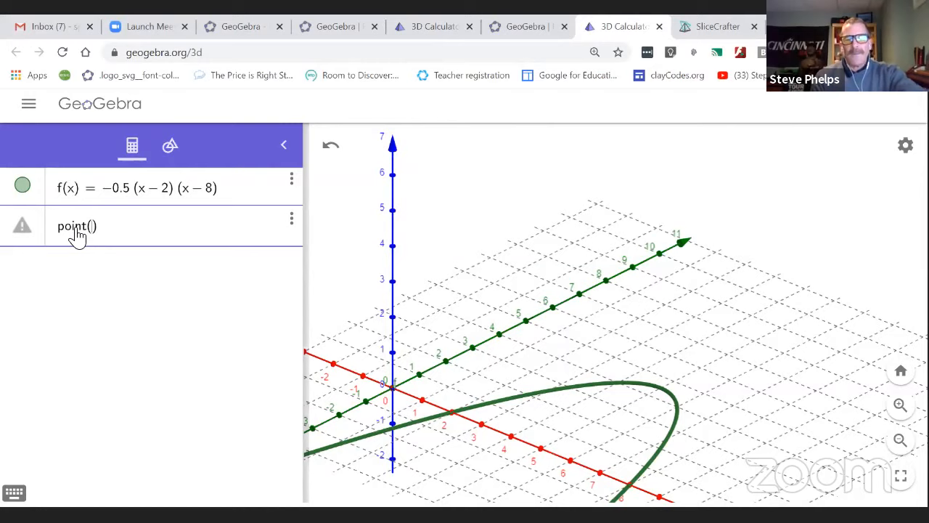
pyautogui.write('segment')
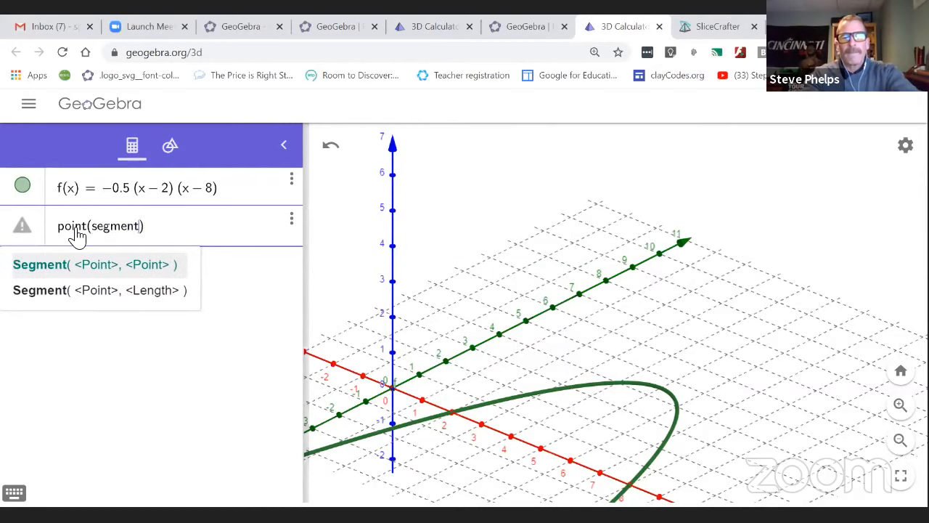
pyautogui.write('((')
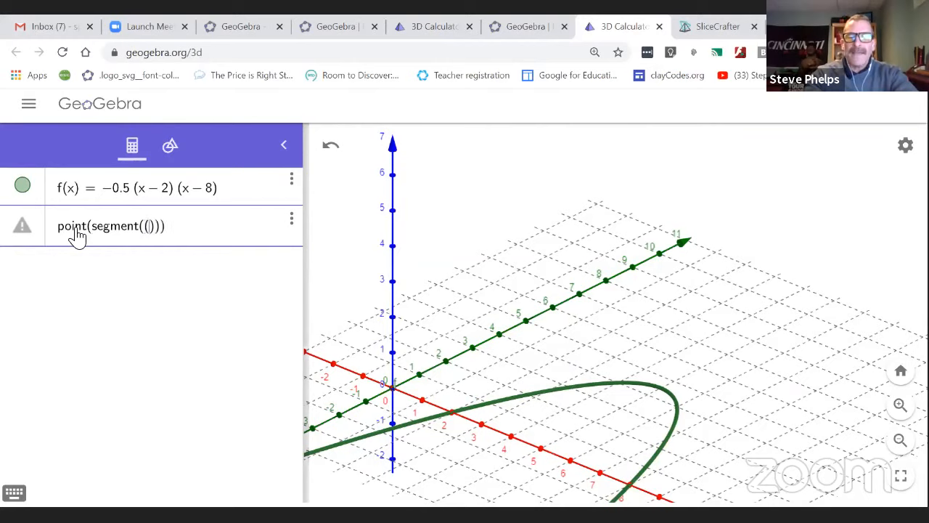
pyautogui.write('2, 0')
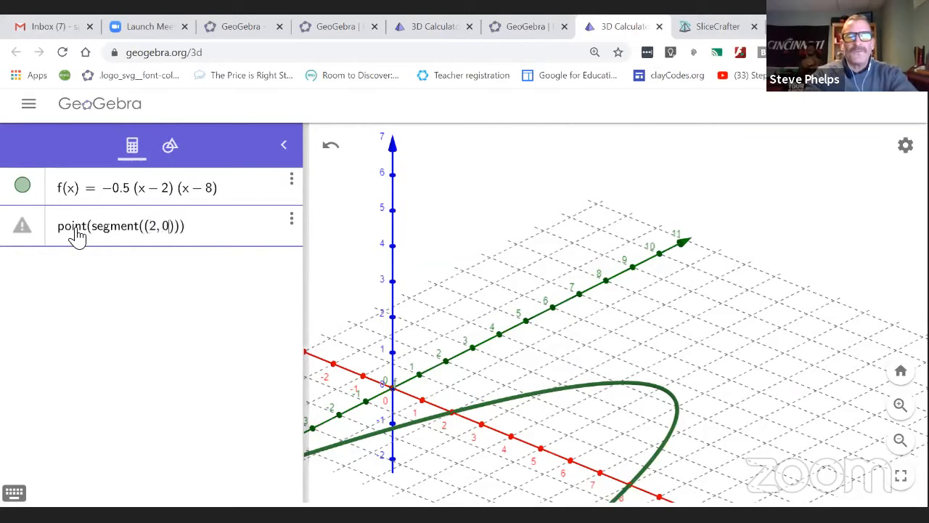
pyautogui.write('), (')
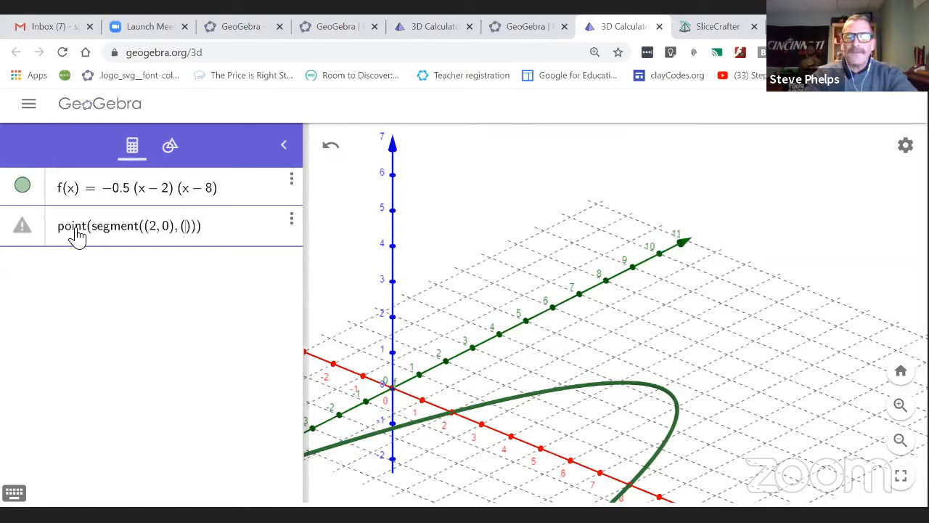
pyautogui.write('8, 0')
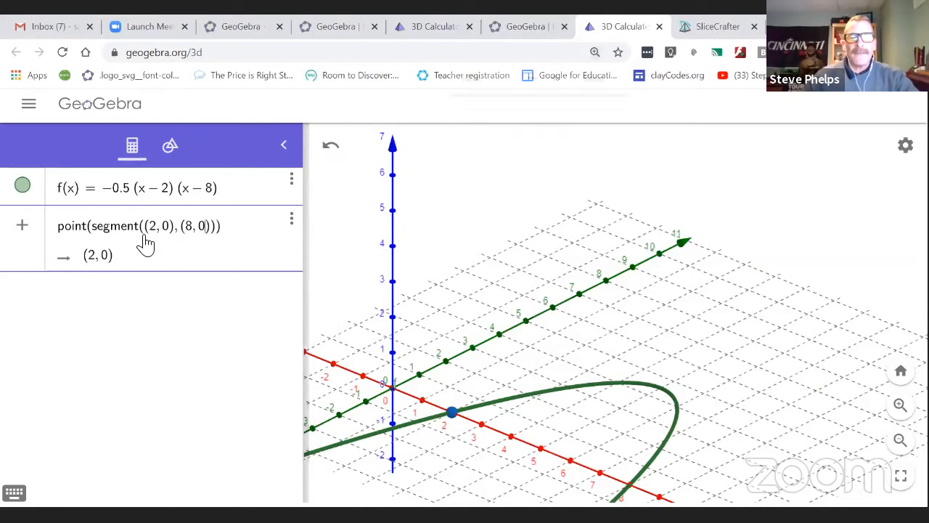
pyautogui.hotkey('ctrl', '+')
pyautogui.hotkey('ctrl', '+')
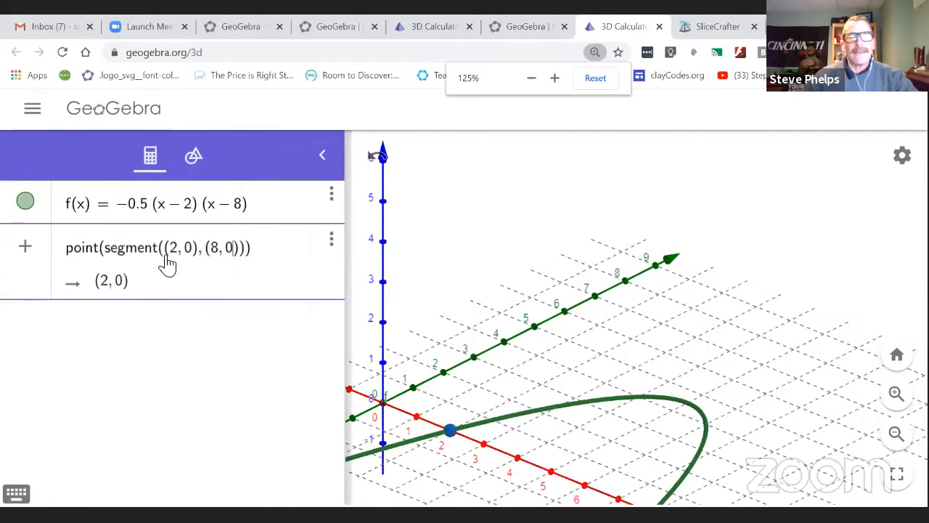
pyautogui.hotkey('ctrl', '+')
pyautogui.hotkey('ctrl', '+')
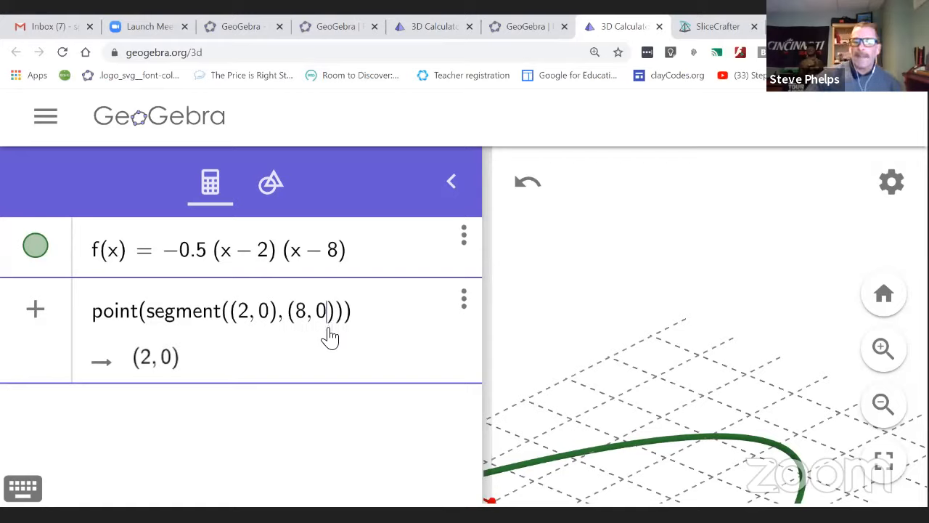
pyautogui.press('Return')
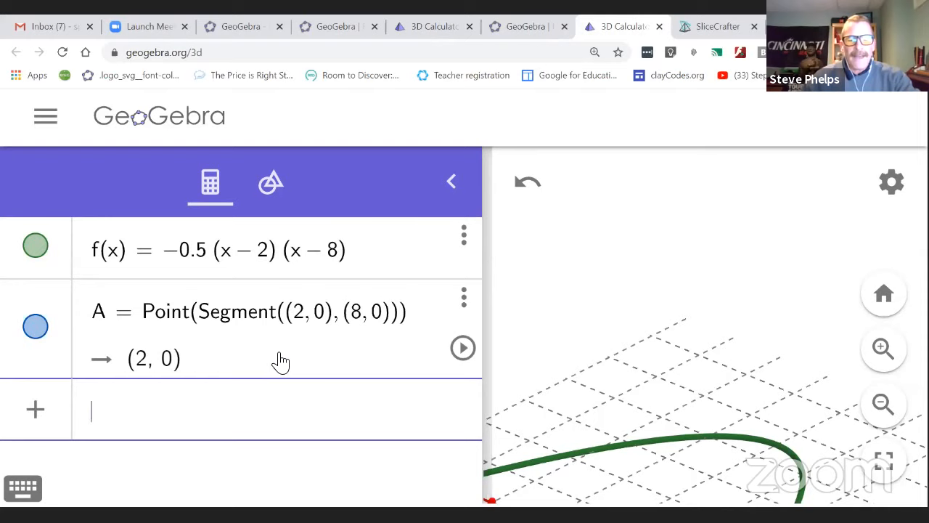
# Step: Move point A along its segment to about (7.02, 0) and open its definition for editing
pyautogui.keyDown('ctrl'); pyautogui.scroll(-1, 281, 361); pyautogui.keyUp('ctrl')
pyautogui.keyDown('ctrl'); pyautogui.scroll(3, 281, 361); pyautogui.keyUp('ctrl')
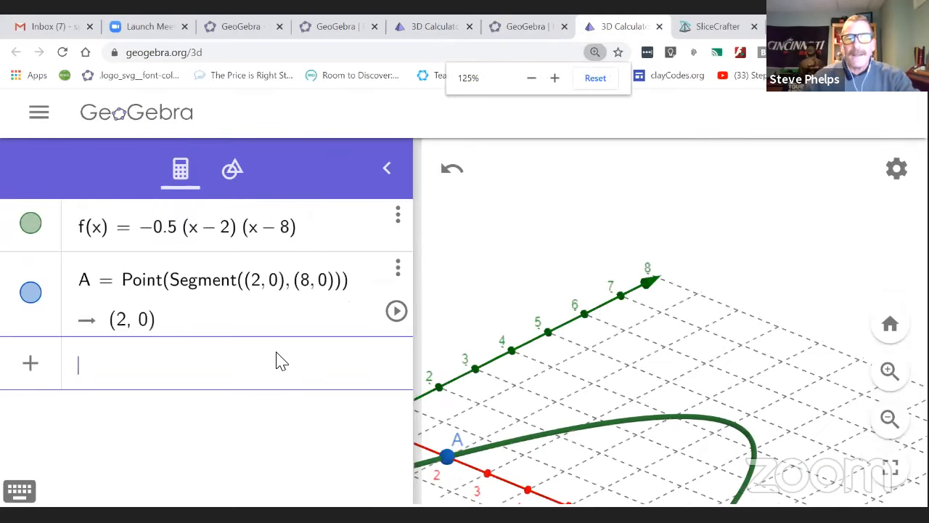
pyautogui.keyDown('ctrl'); pyautogui.scroll(-2, 281, 361); pyautogui.keyUp('ctrl')
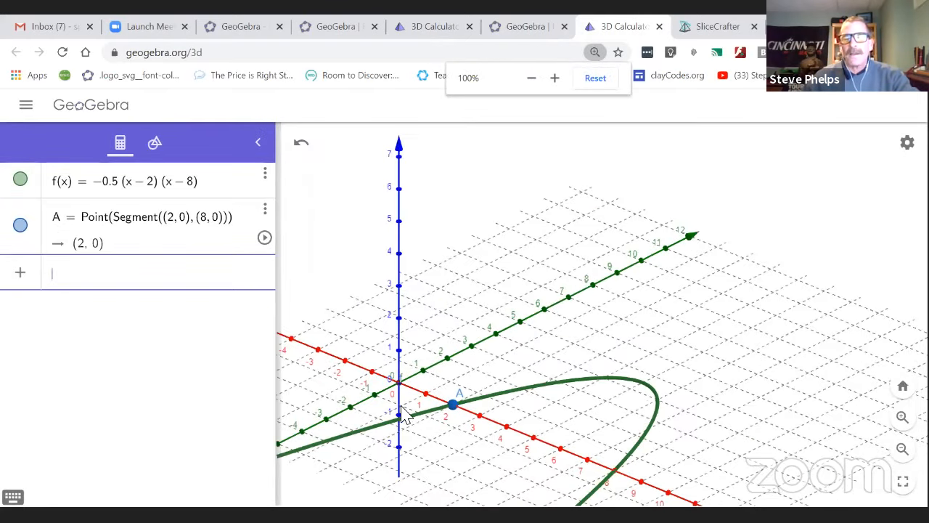
pyautogui.moveTo(453, 407); pyautogui.dragTo(591, 464)
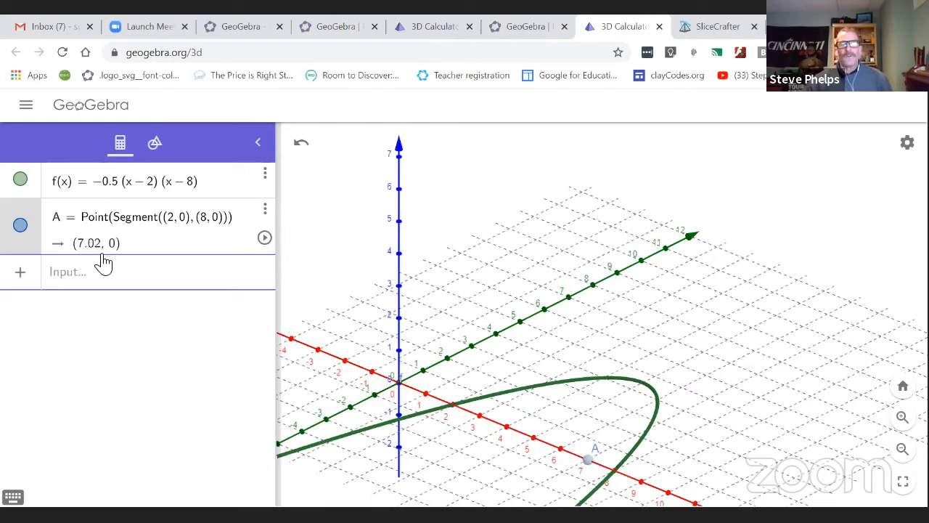
pyautogui.click(186, 227)
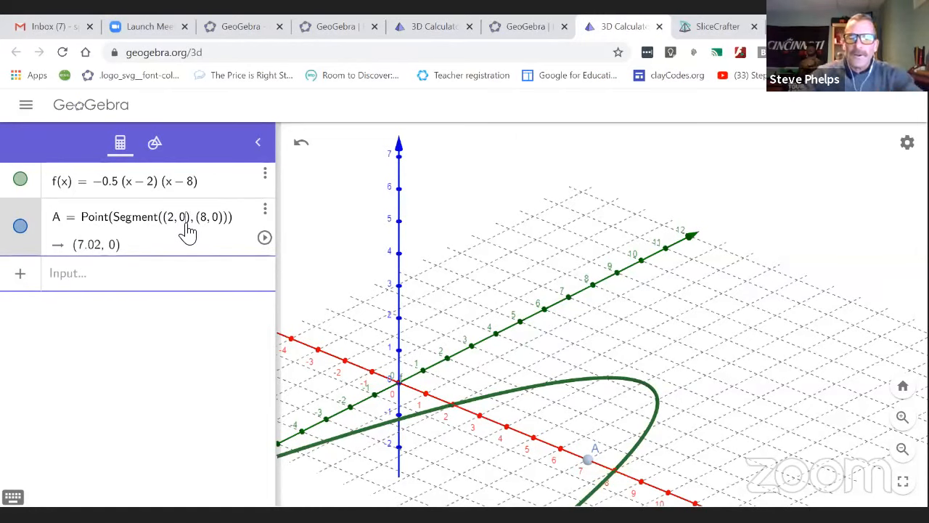
# Step: Redefine point A's segment endpoints as (2,0,0) and (8,0,0), and move A to about (3.78, 0, 0)
pyautogui.write(',0')
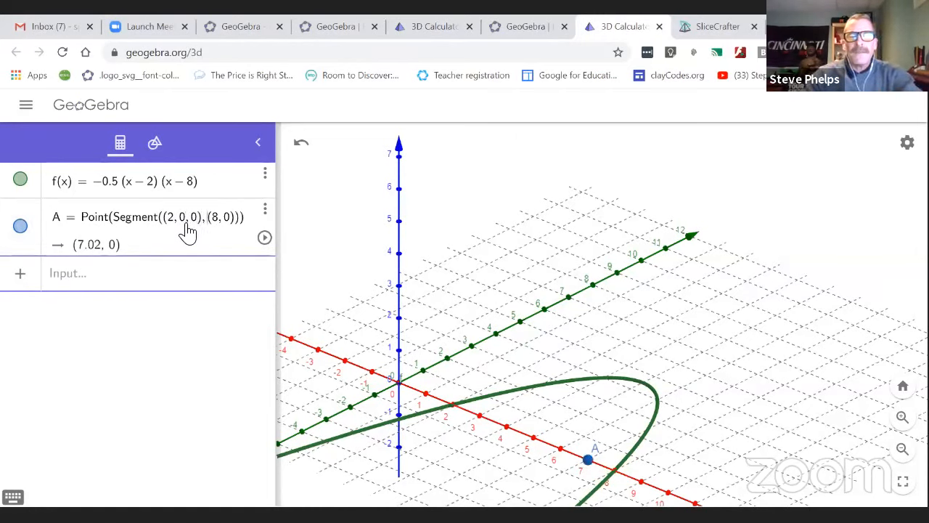
pyautogui.press('Right')
pyautogui.press('Right')
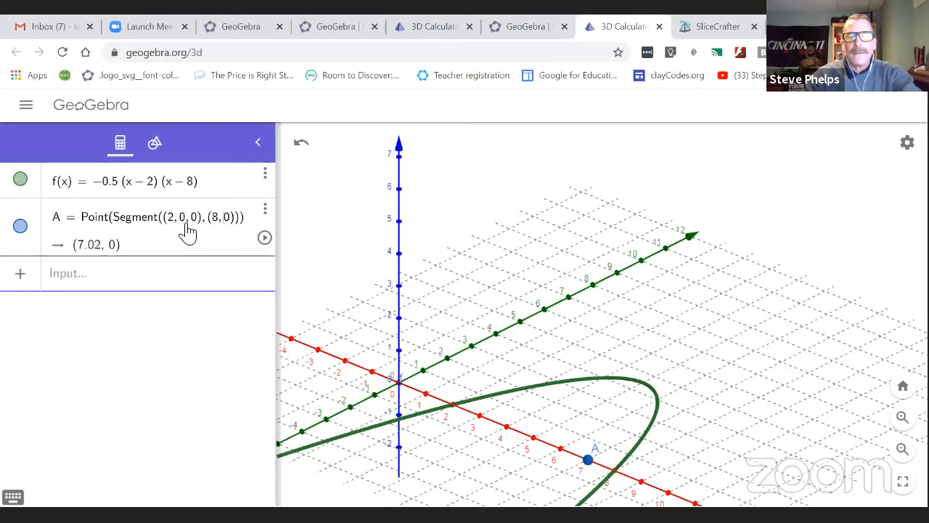
pyautogui.write(',0')
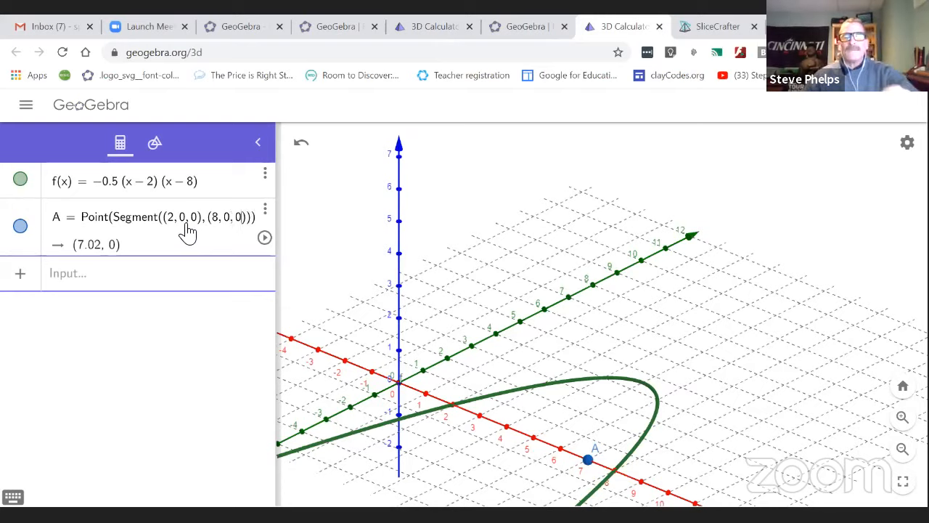
pyautogui.press('Return')
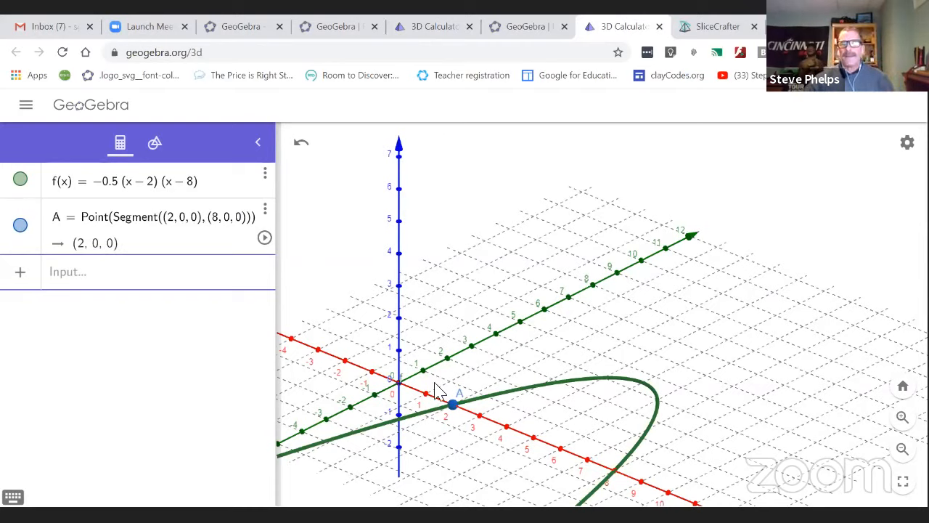
pyautogui.moveTo(453, 408); pyautogui.dragTo(492, 444)
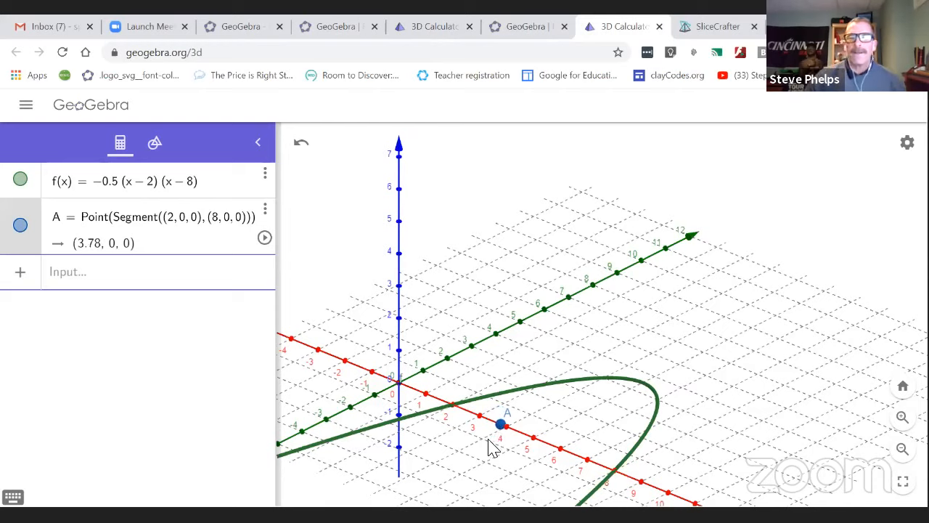
# Step: Define point B = (x(A), f(x(A)), 0) on the parabola, using point A's x-coordinate
pyautogui.click(87, 276)
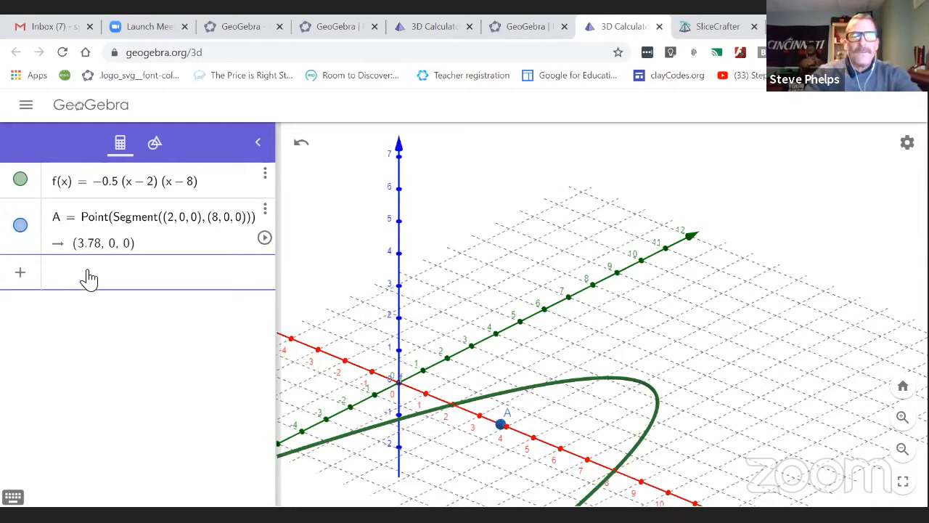
pyautogui.write('B =')
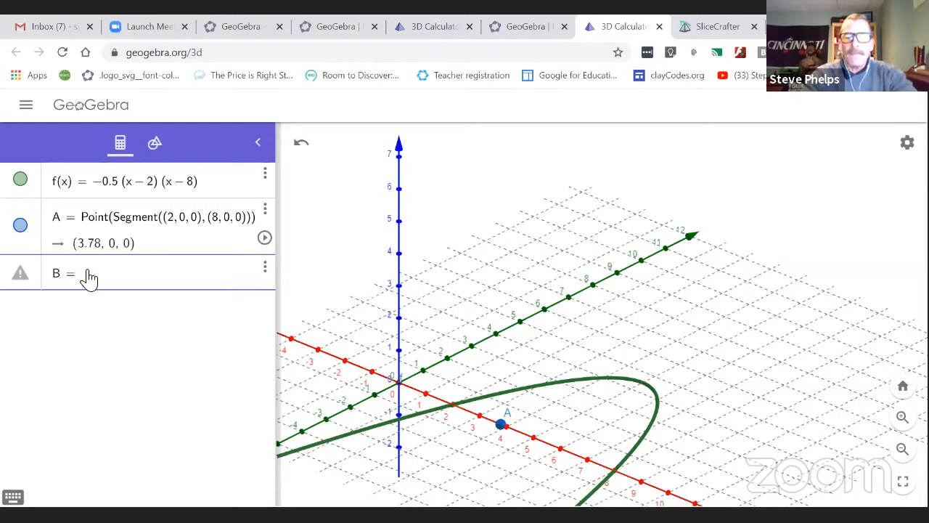
pyautogui.write('(')
pyautogui.write('x(A)')
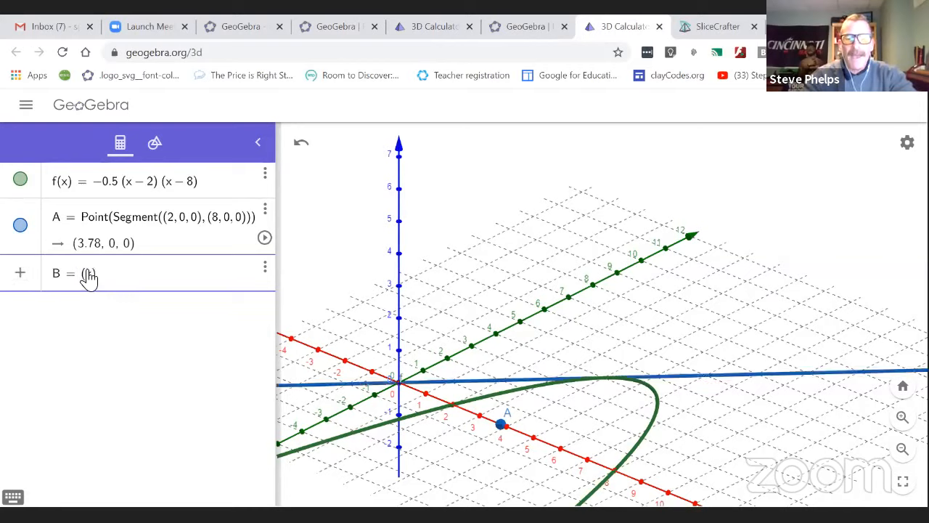
pyautogui.write(', ')
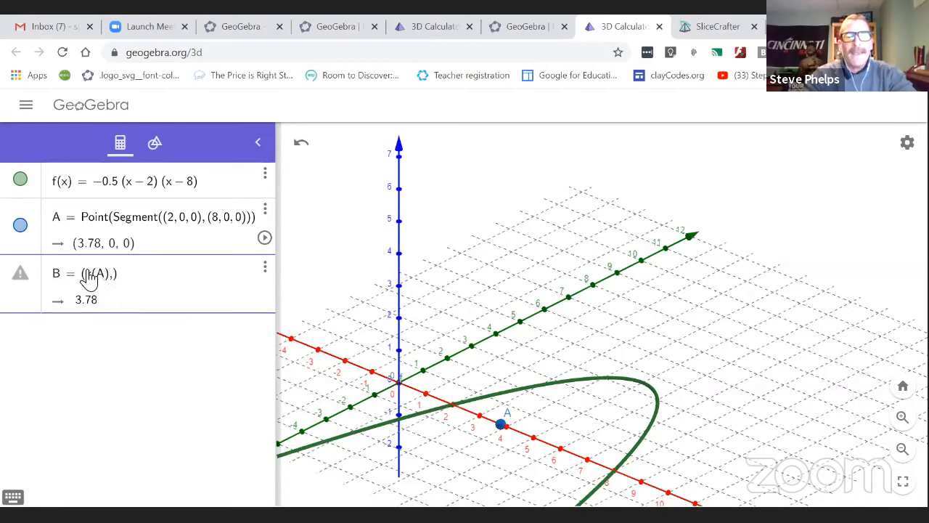
pyautogui.write('y')
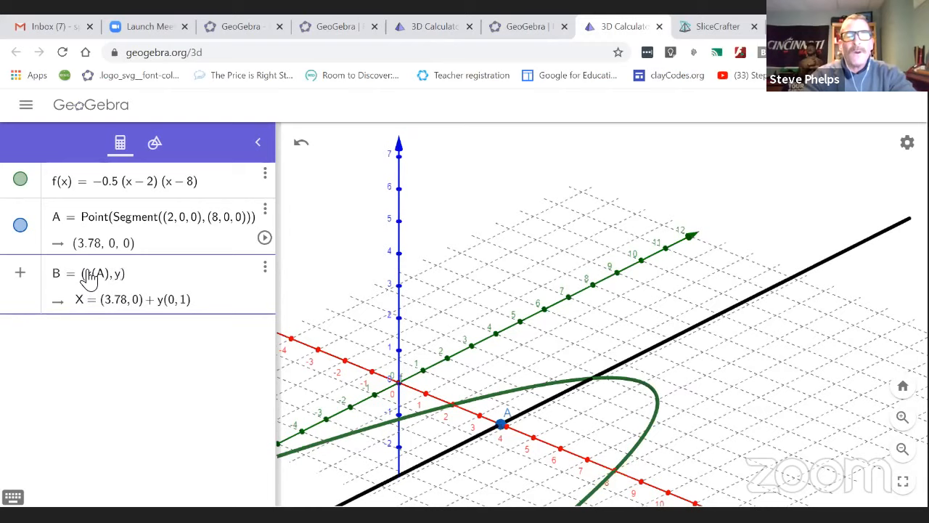
pyautogui.press('BackSpace')
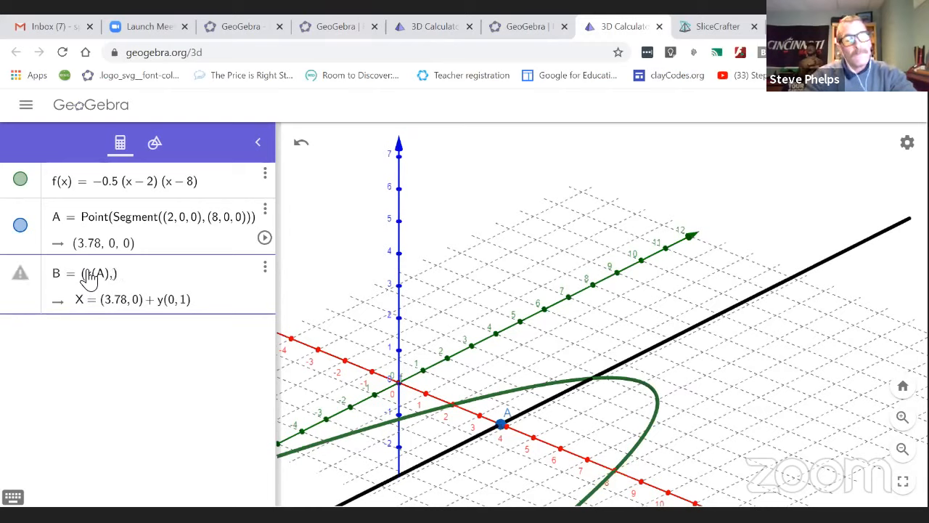
pyautogui.write('f(')
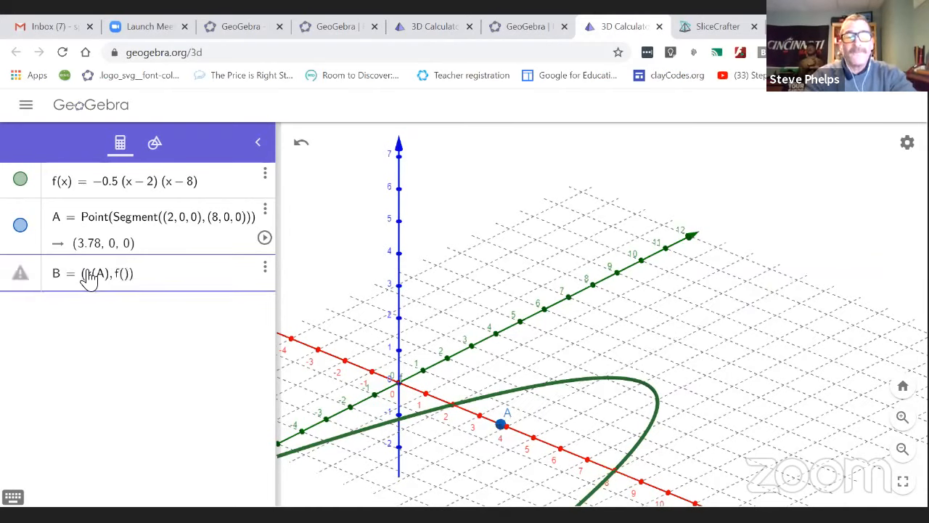
pyautogui.write('x(A')
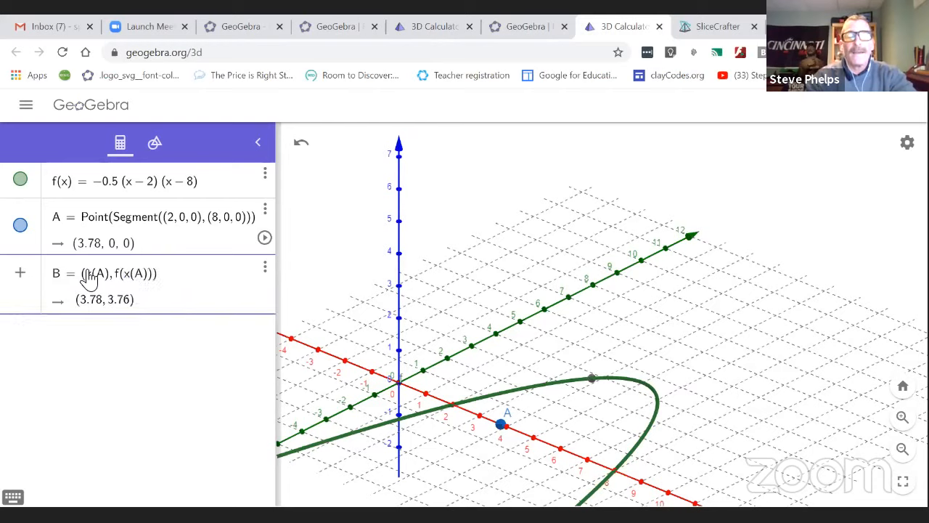
pyautogui.press('Right')
pyautogui.press('Right')
pyautogui.write(',0')
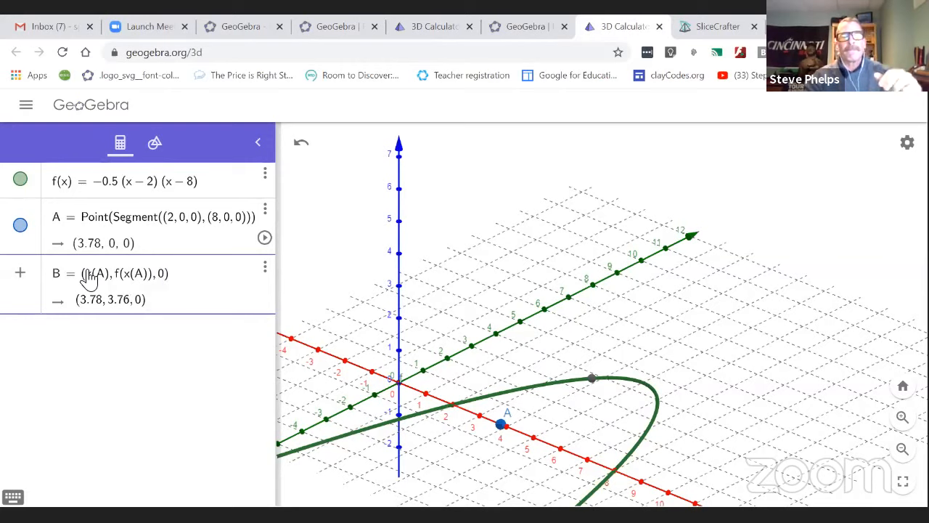
pyautogui.press('Return')
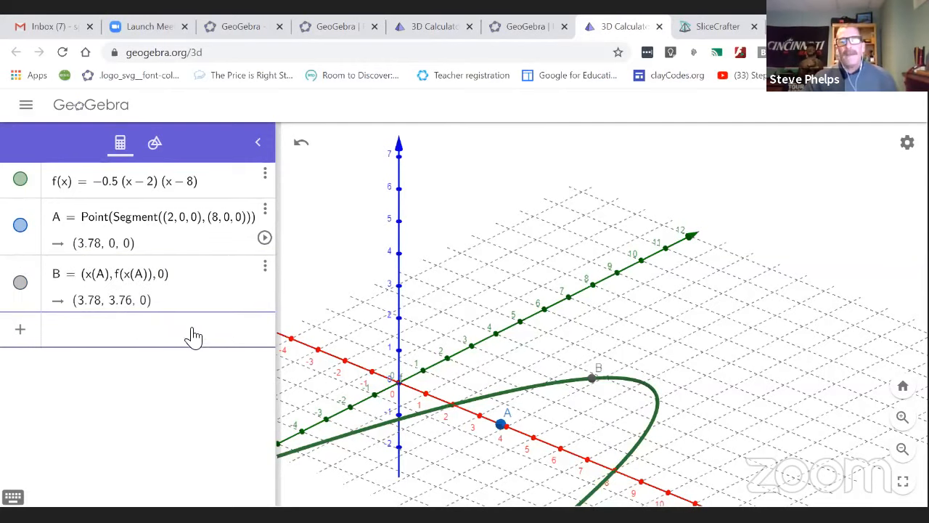
# Step: Move point A along its segment to (4, 0, 0) and check that point B follows on the parabola
pyautogui.moveTo(506, 430)
pyautogui.mouseDown()
pyautogui.moveTo(589, 469)
pyautogui.moveTo(510, 437)
pyautogui.mouseUp()
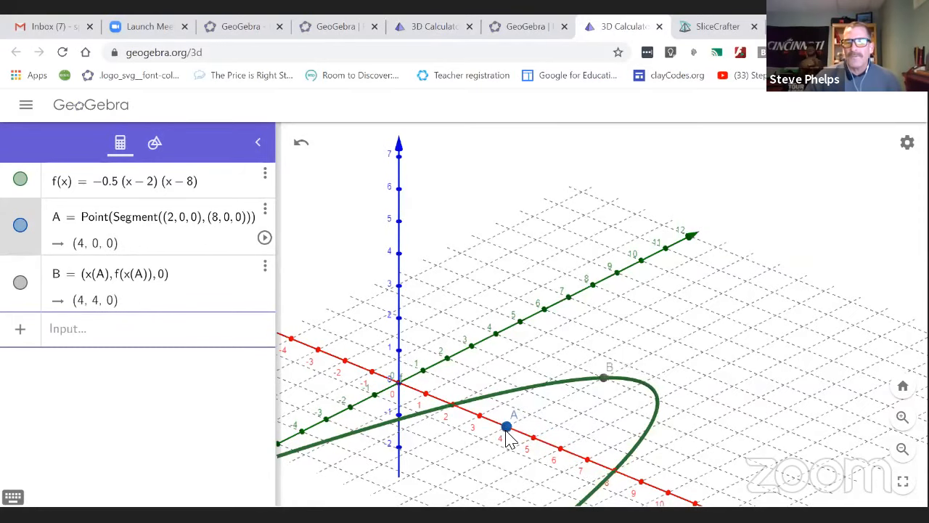
pyautogui.moveTo(541, 368); pyautogui.dragTo(554, 374)
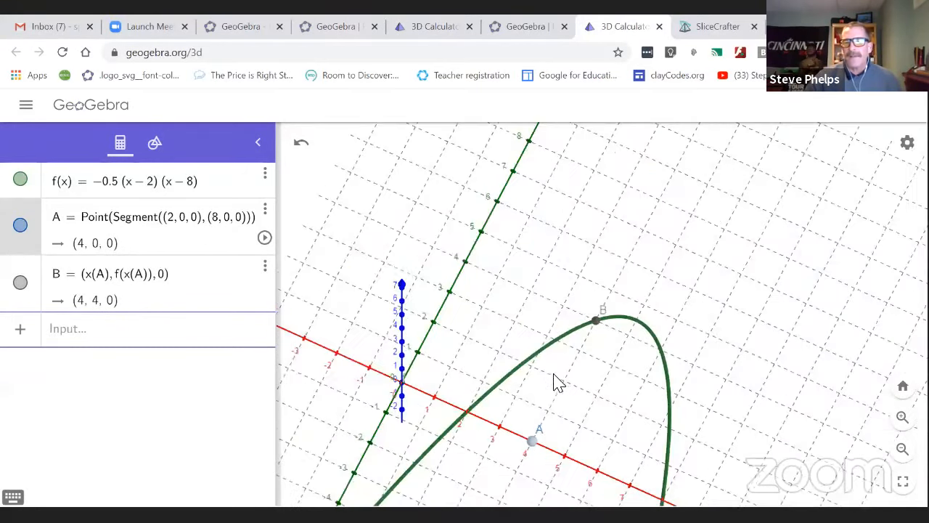
pyautogui.moveTo(578, 461); pyautogui.dragTo(567, 426)
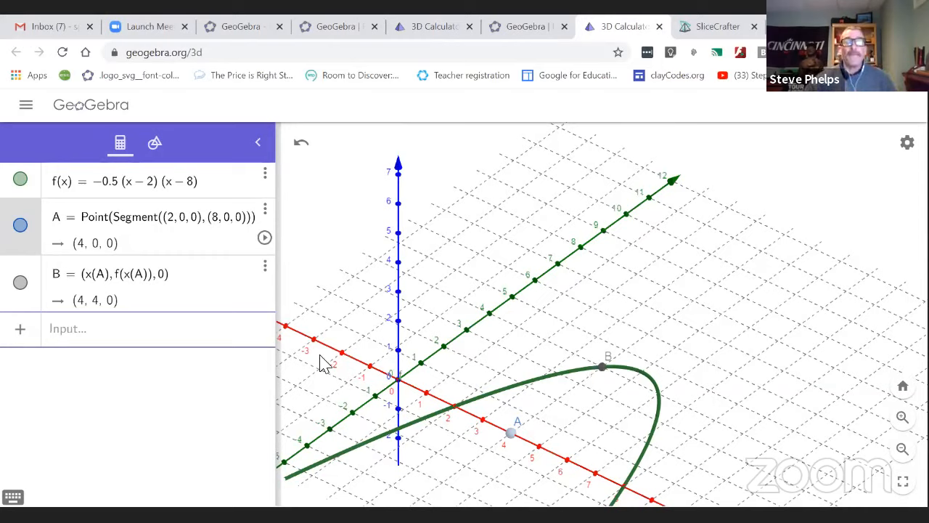
# Step: Build an upright square on points A and B, perpendicular to the x-axis, with Polygon(A, B, 4, xAxis)
pyautogui.click(73, 342)
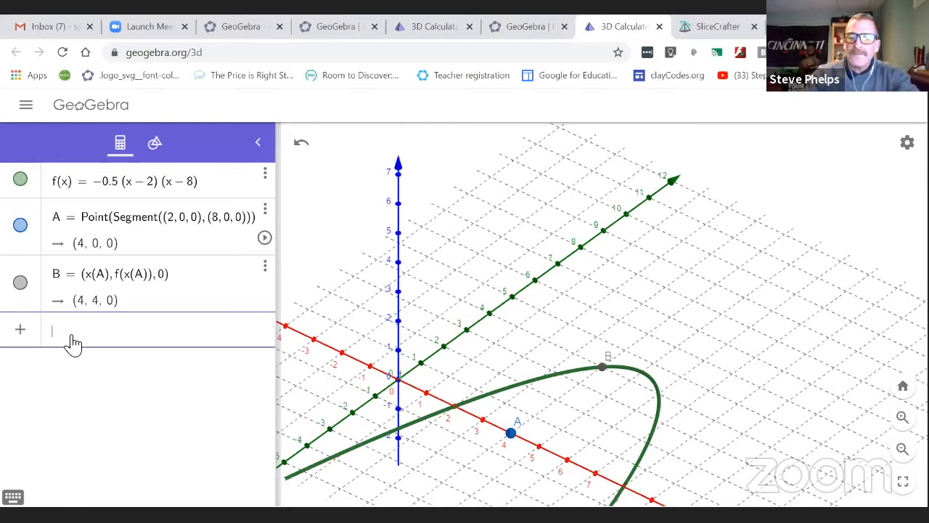
pyautogui.write('polygon')
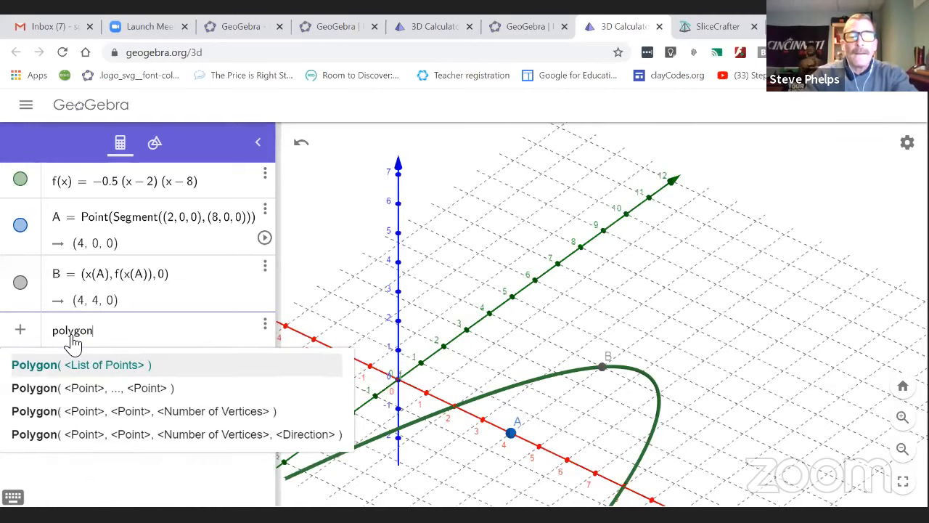
pyautogui.write('(A,B')
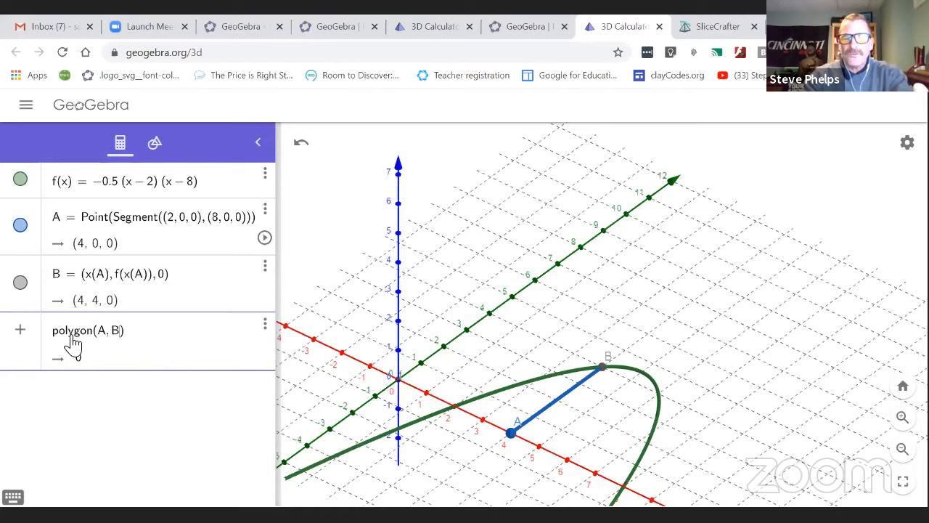
pyautogui.write(',4')
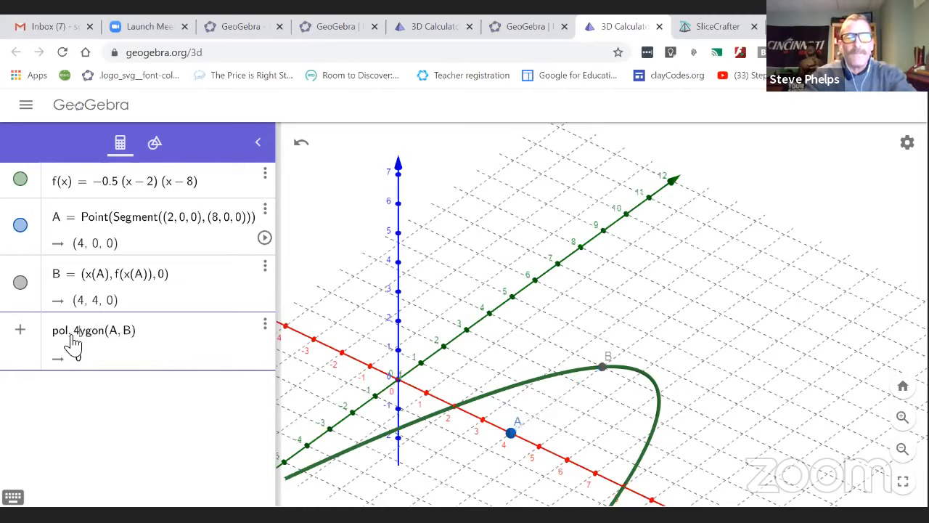
pyautogui.press('BackSpace')
pyautogui.press('BackSpace')
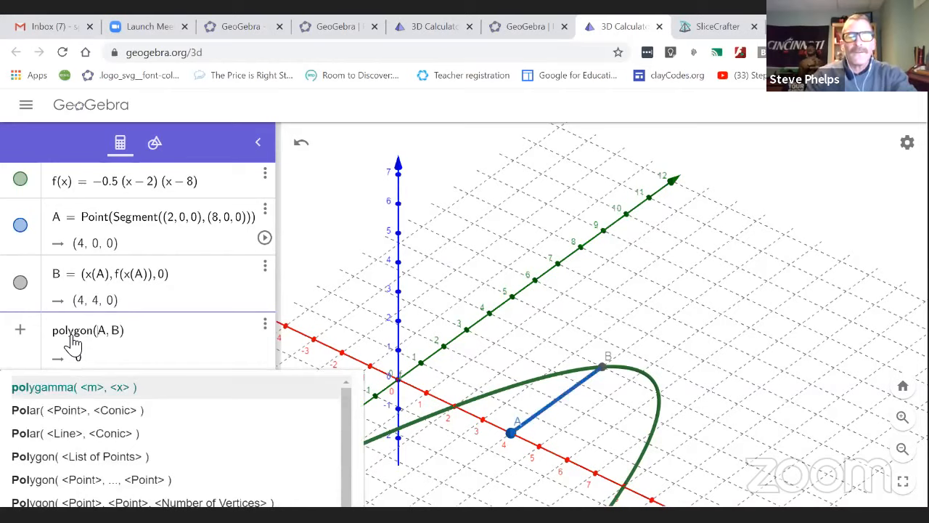
pyautogui.write(', ')
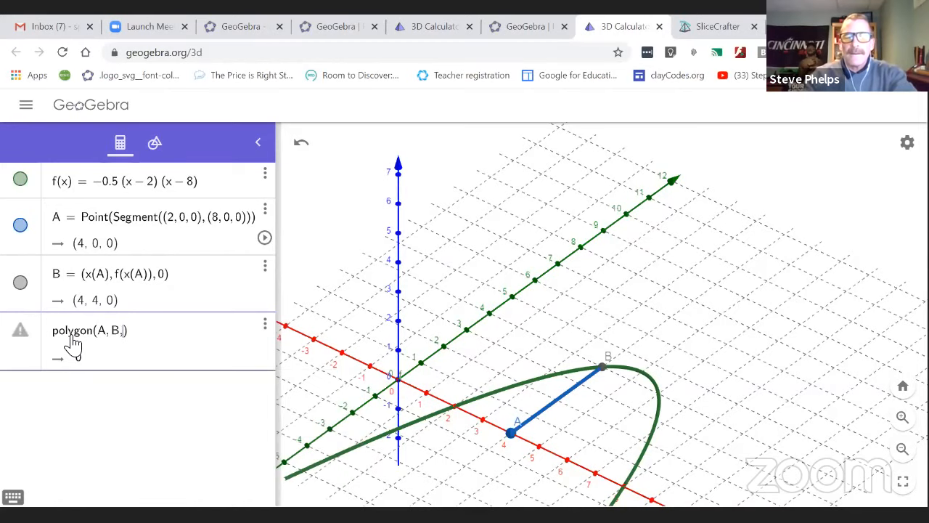
pyautogui.write('4')
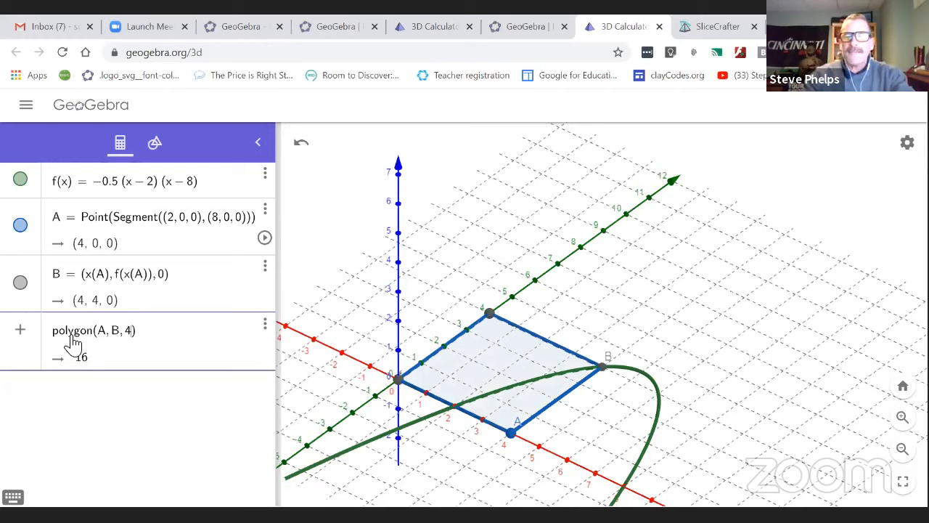
pyautogui.write(', x')
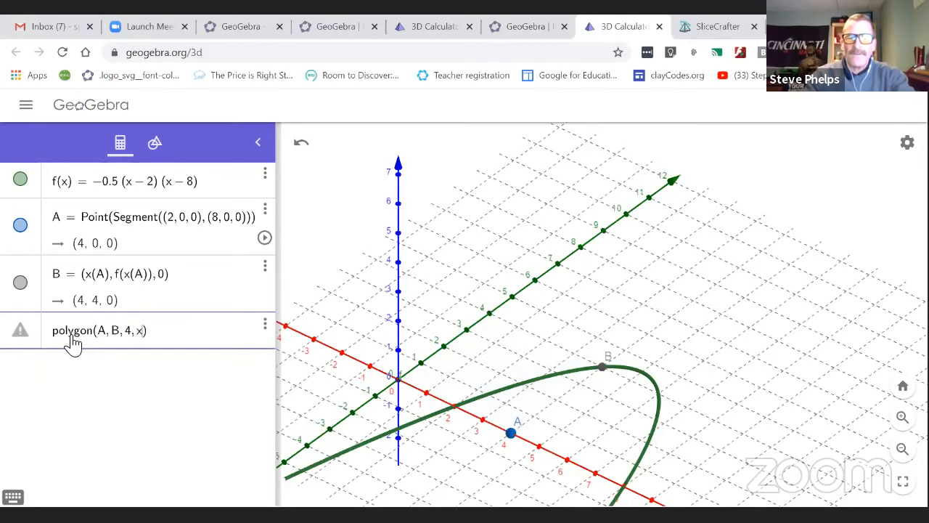
pyautogui.write('Axis')
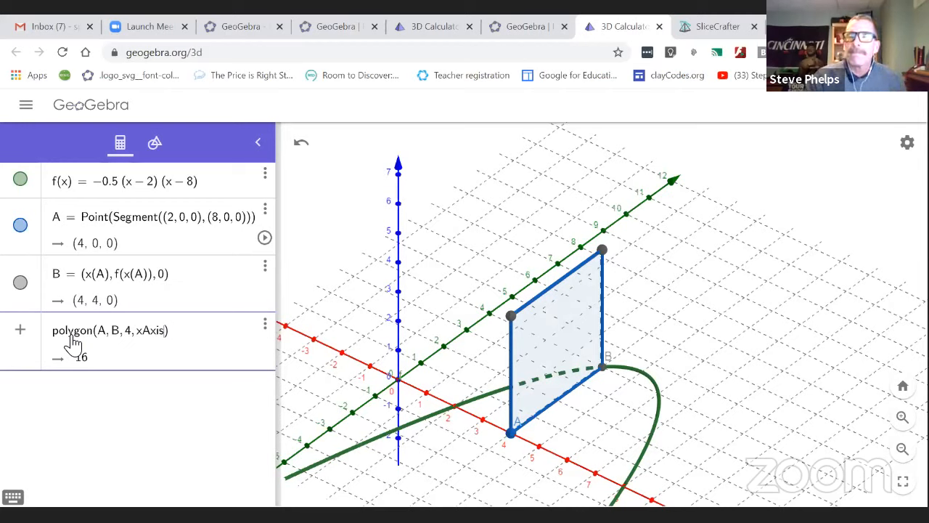
pyautogui.press('Return')
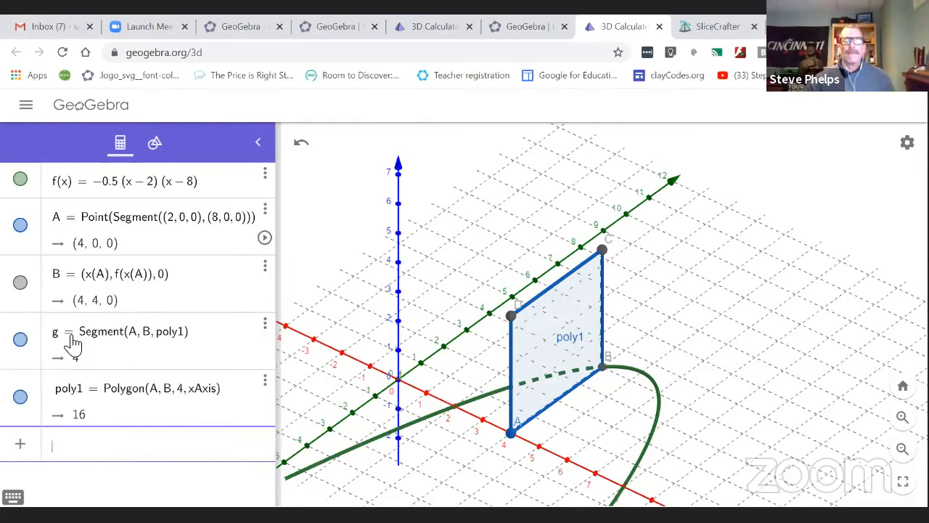
# Step: Hide the label of the square poly1 and deselect it
pyautogui.click(557, 340)
pyautogui.click(642, 361)
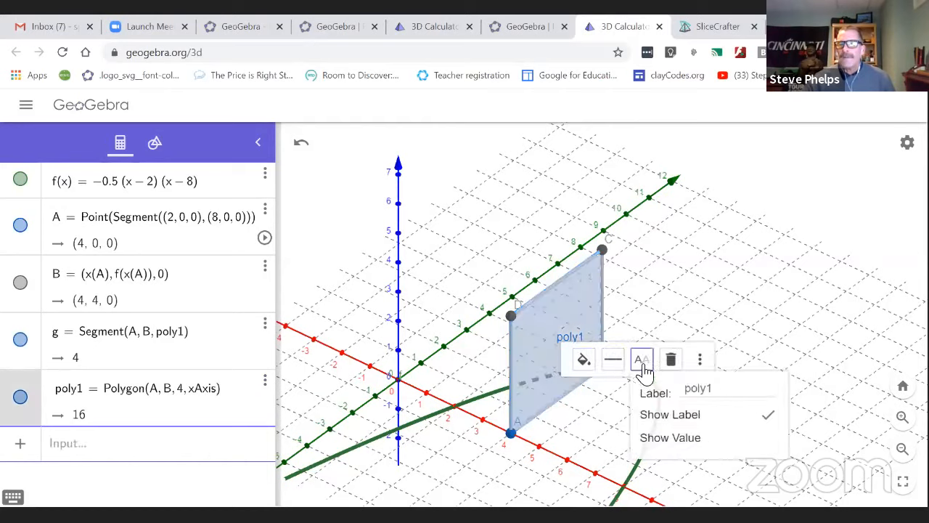
pyautogui.click(681, 414)
pyautogui.click(694, 322)
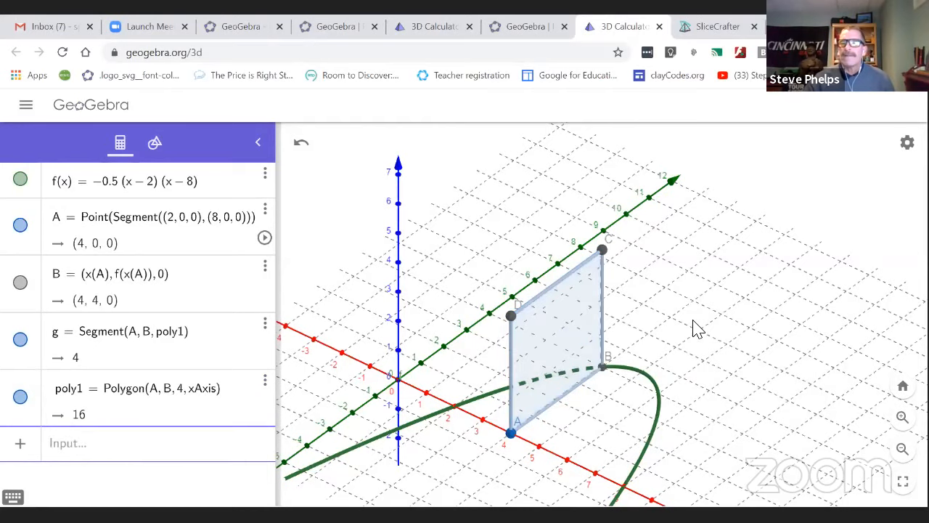
# Step: Move point A along its segment to about (6.24, 0, 0), examining the changing square from different sides
pyautogui.moveTo(706, 375); pyautogui.dragTo(507, 424)
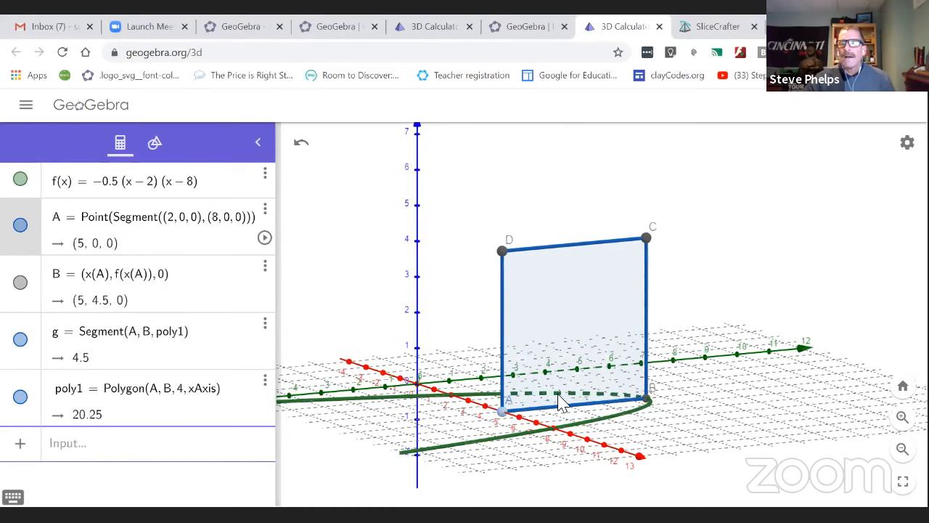
pyautogui.moveTo(689, 400); pyautogui.dragTo(479, 389)
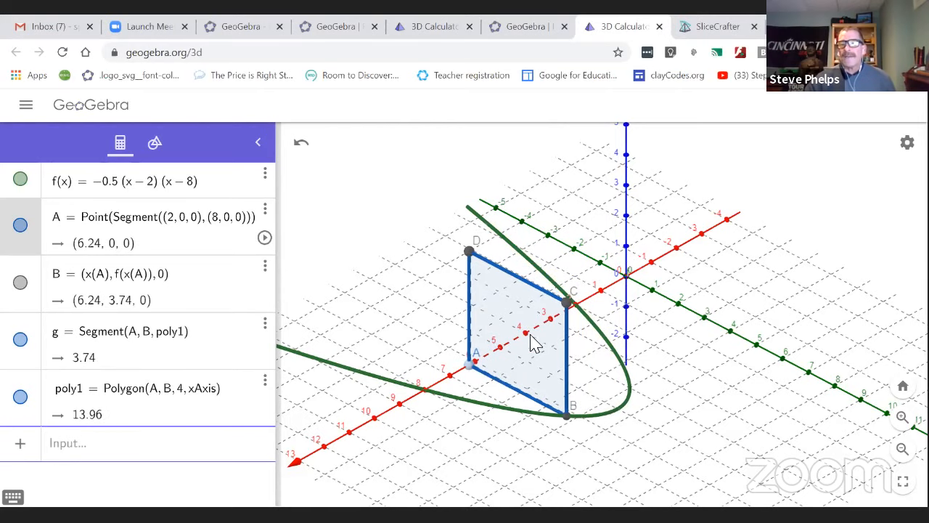
# Step: Turn on the trace for points C and D, the two upper corners of the square
pyautogui.rightClick(567, 303)
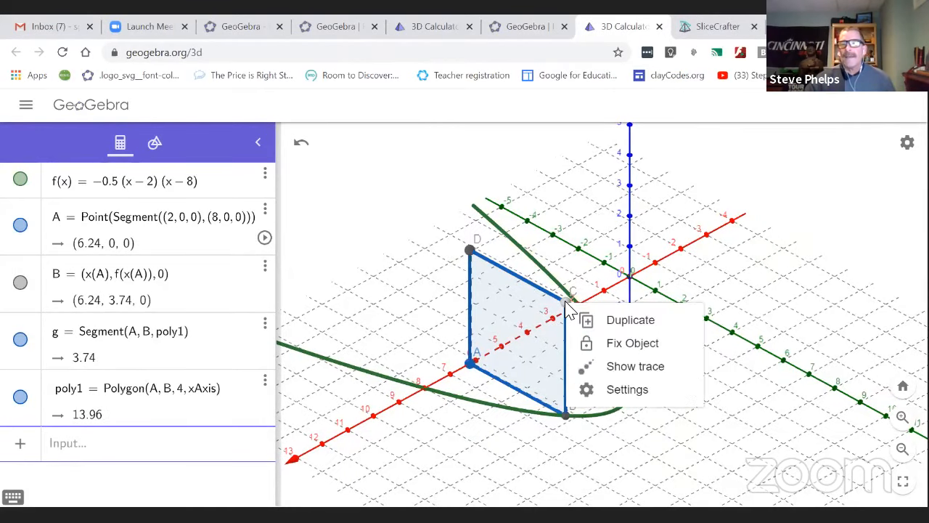
pyautogui.click(607, 369)
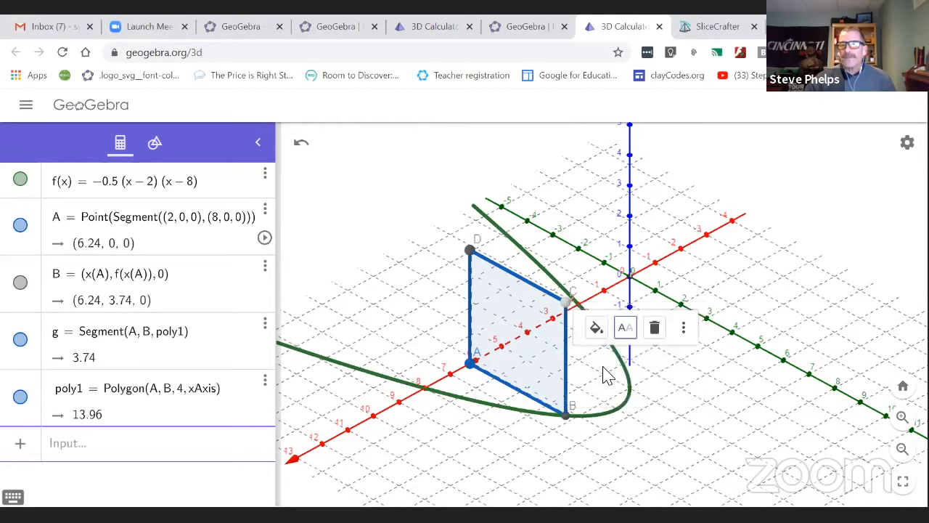
pyautogui.click(472, 252)
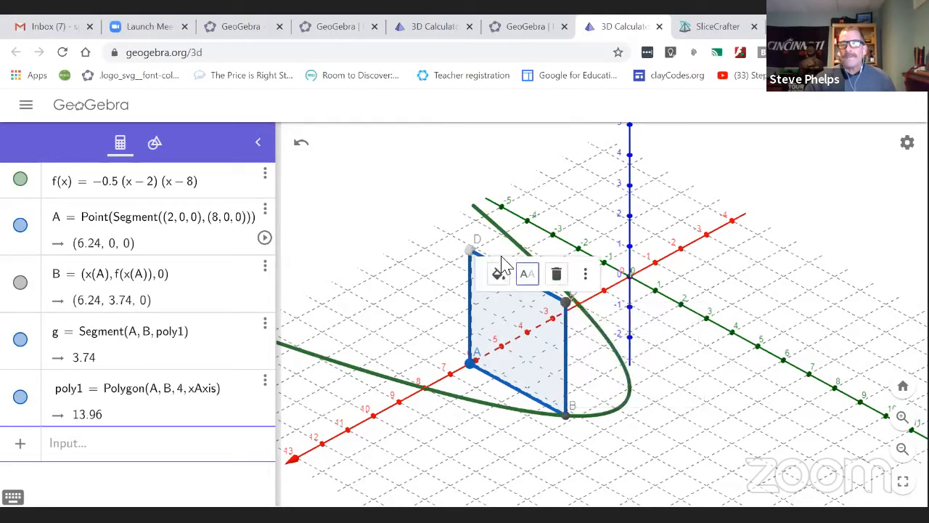
pyautogui.click(585, 274)
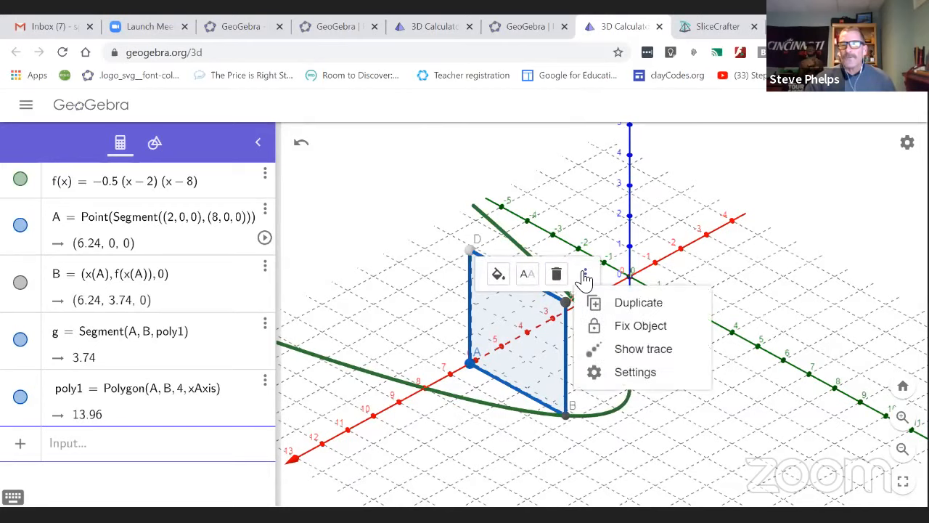
pyautogui.click(614, 351)
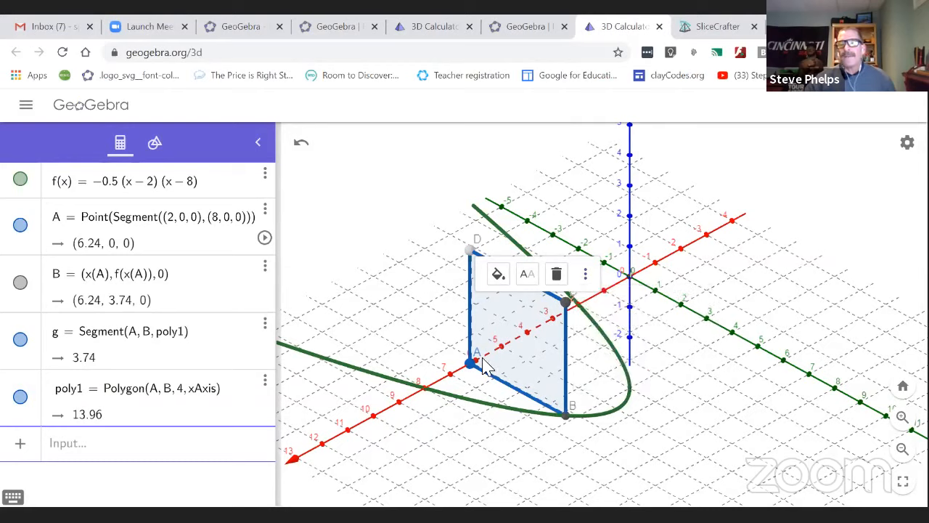
# Step: Move point A along its whole segment and leave it at about (3.82, 0, 0), examining the traces of C and D from different sides
pyautogui.moveTo(471, 366)
pyautogui.mouseDown()
pyautogui.moveTo(426, 392)
pyautogui.moveTo(565, 279)
pyautogui.moveTo(518, 313)
pyautogui.mouseUp()
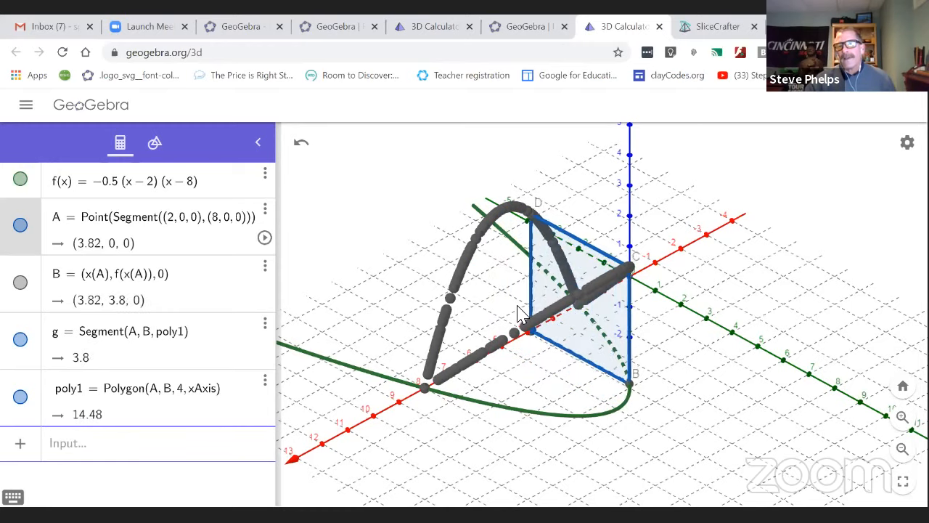
pyautogui.moveTo(398, 356); pyautogui.dragTo(404, 331)
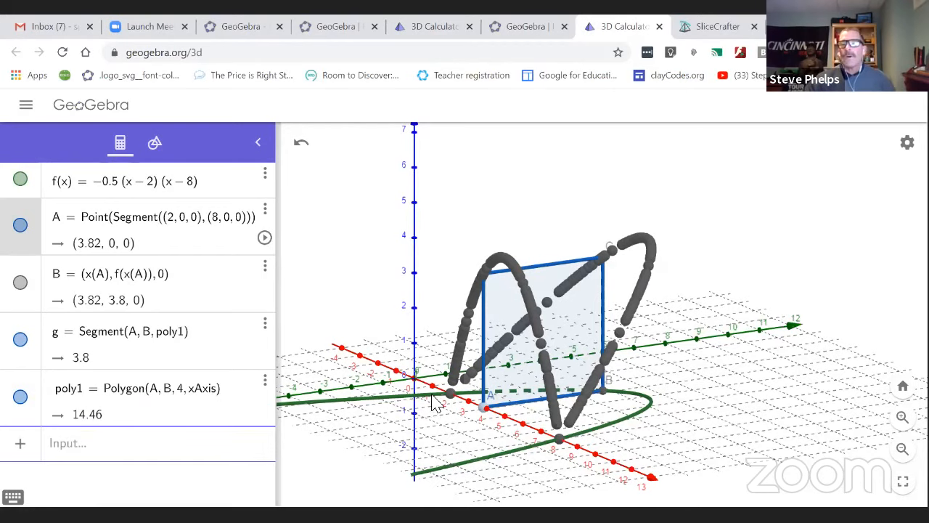
pyautogui.scroll(3, 423, 387)
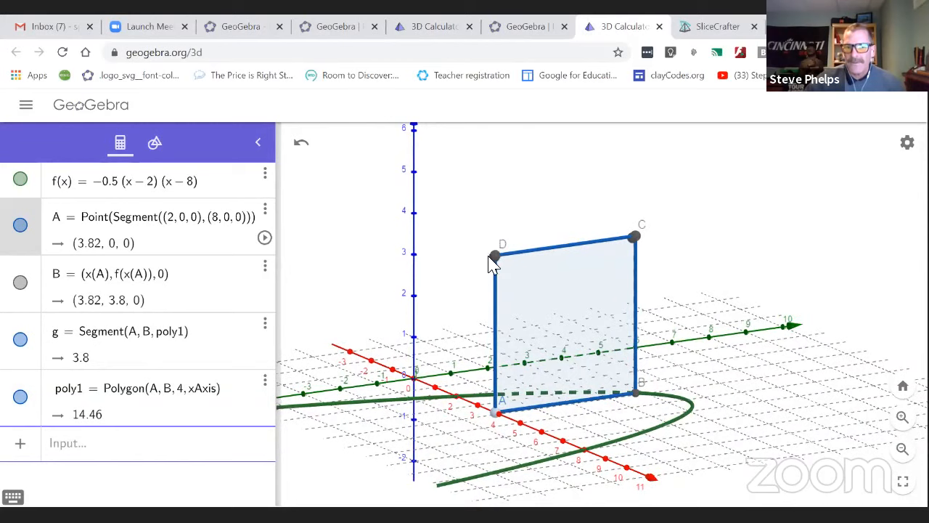
# Step: Turn off the trace for points D and C
pyautogui.rightClick(493, 258)
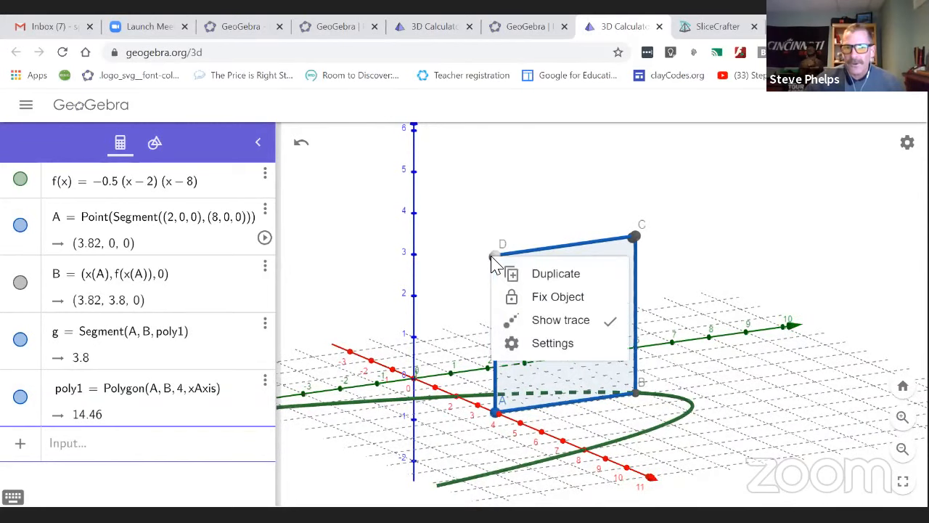
pyautogui.click(538, 323)
pyautogui.rightClick(634, 237)
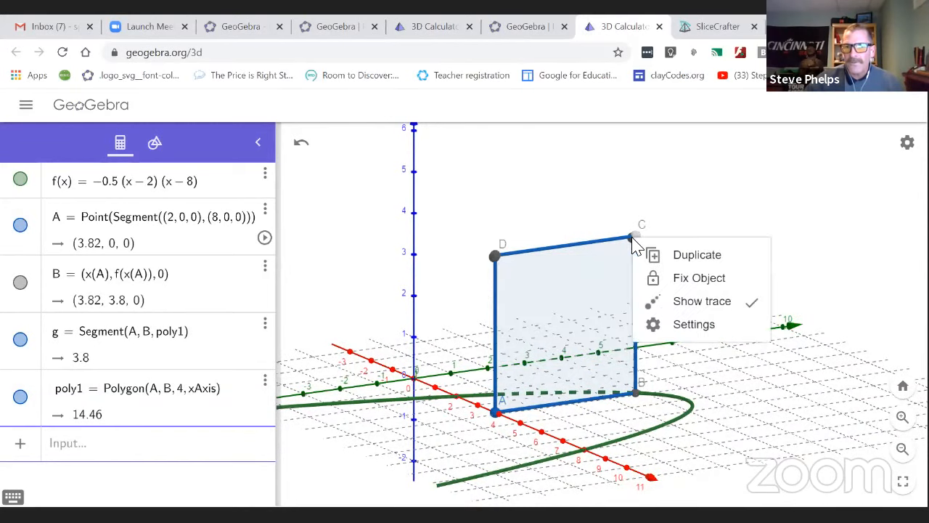
pyautogui.click(680, 306)
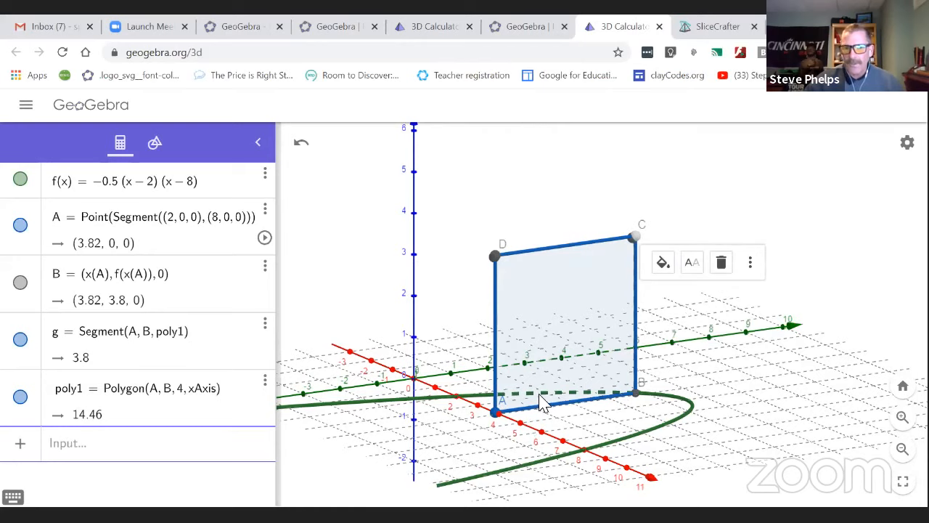
# Step: Deselect point C and hide the graph of f(x)
pyautogui.scroll(-3, 499, 419)
pyautogui.scroll(4, 498, 419)
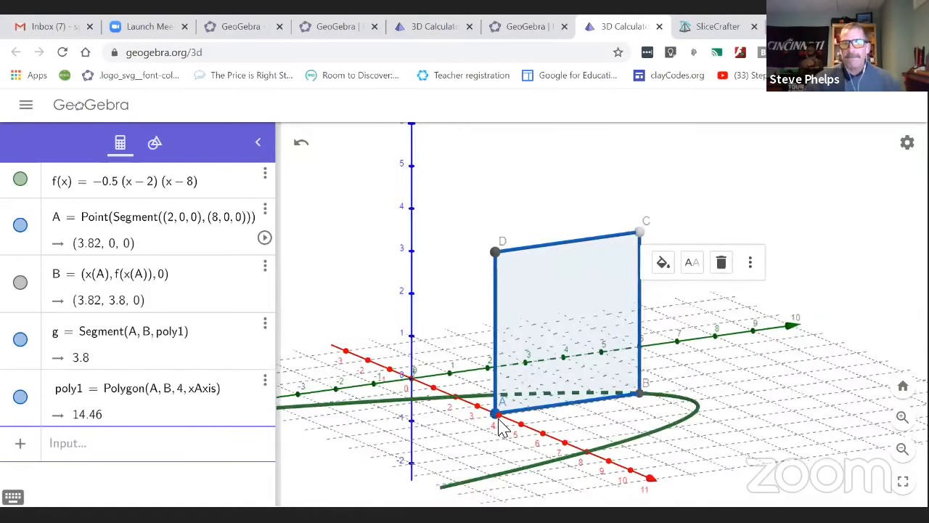
pyautogui.click(641, 463)
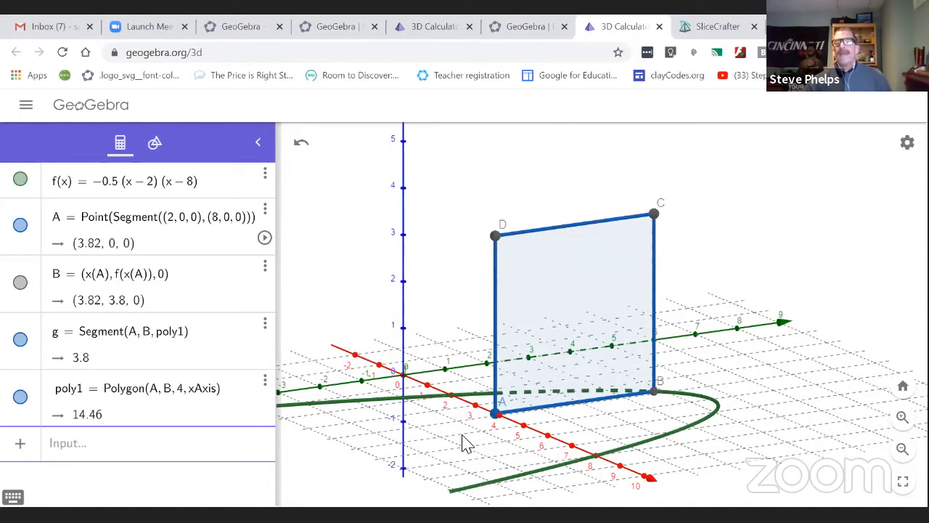
pyautogui.moveTo(462, 434); pyautogui.dragTo(487, 450)
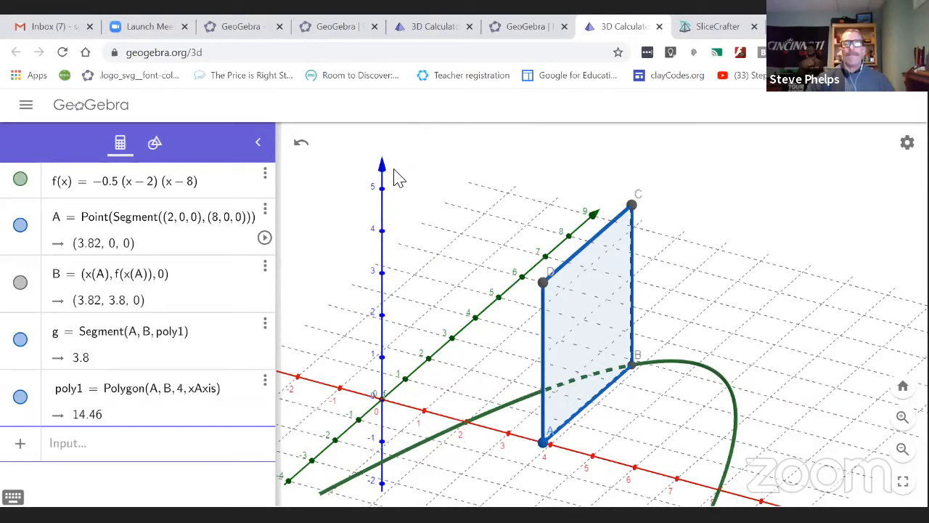
pyautogui.click(21, 180)
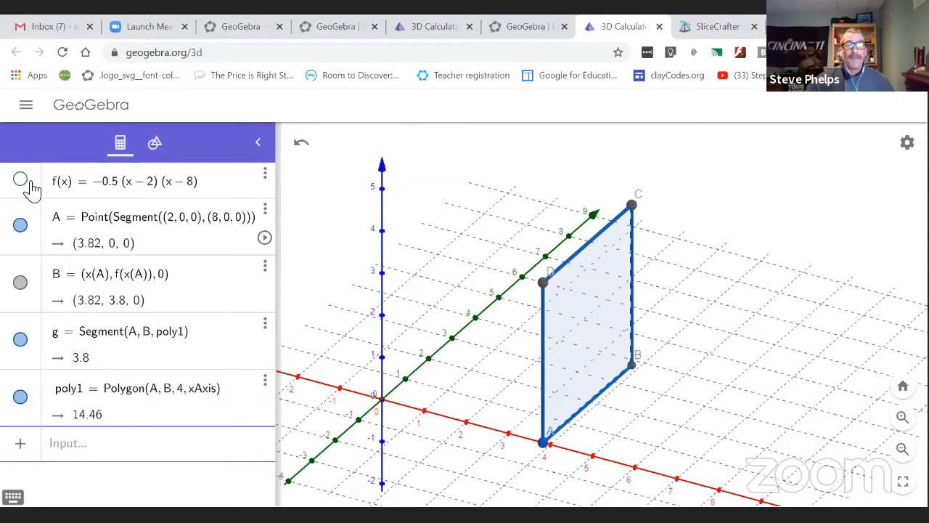
# Step: Enter curve(t, f(t), 0, t, 2, 8) to draw the parabola in the xy-plane only between x = 2 and x = 8
pyautogui.click(70, 454)
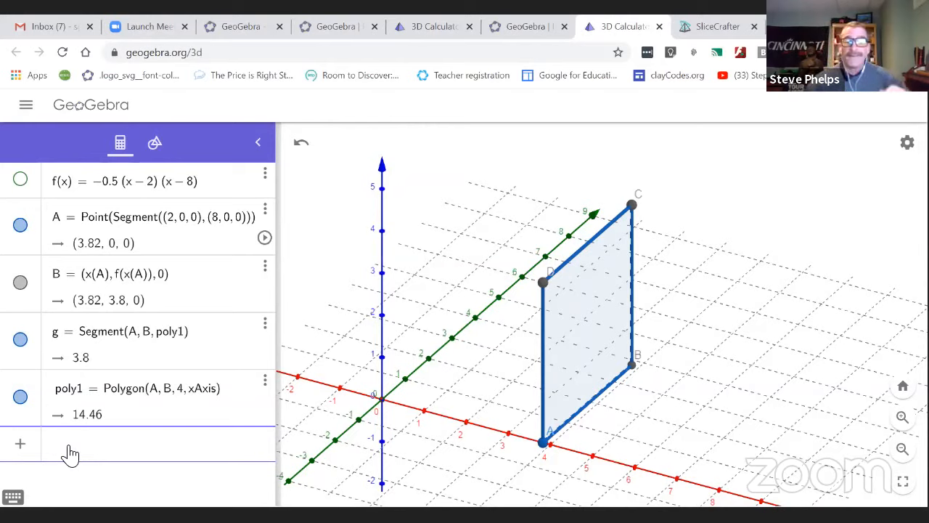
pyautogui.write('cur')
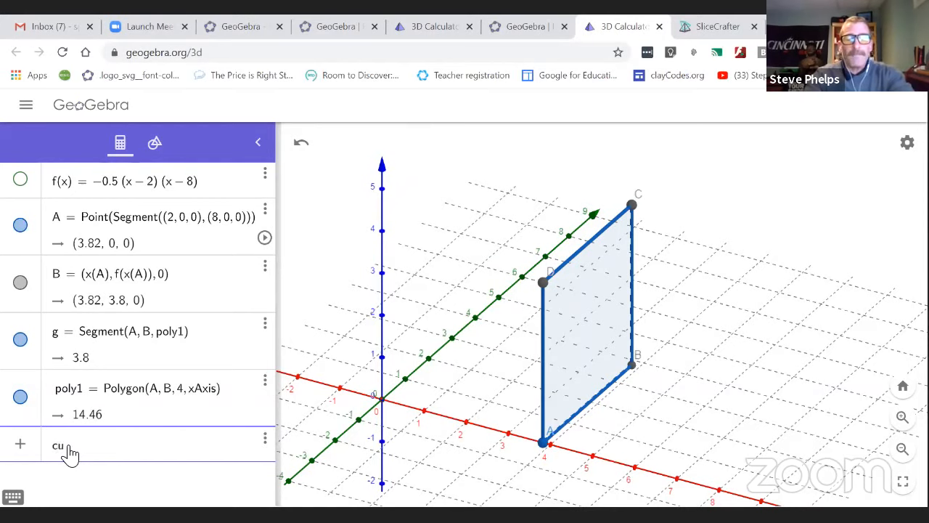
pyautogui.write('ve')
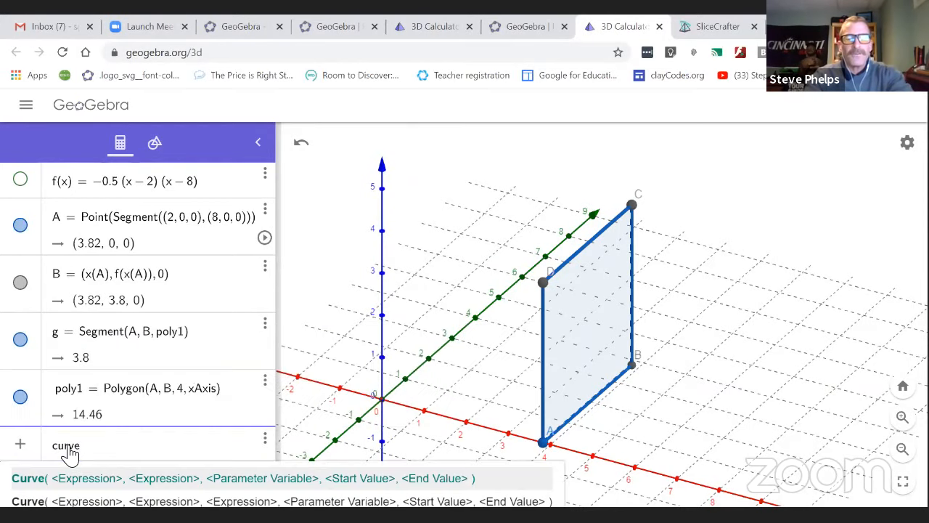
pyautogui.write('(t')
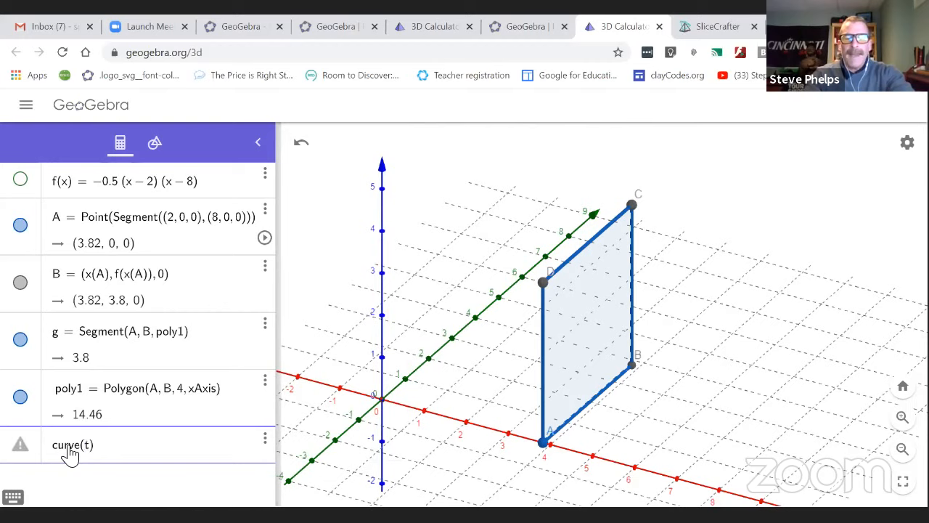
pyautogui.write(', ')
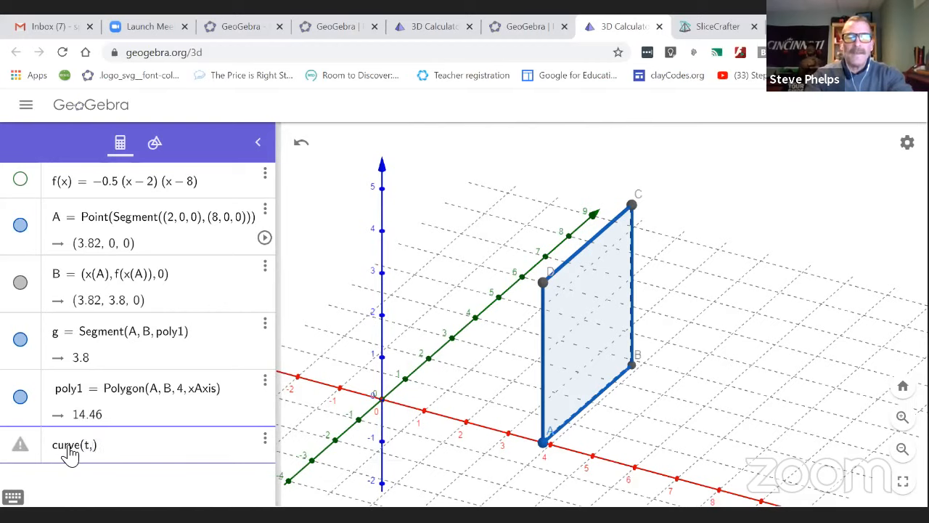
pyautogui.write('f(t)')
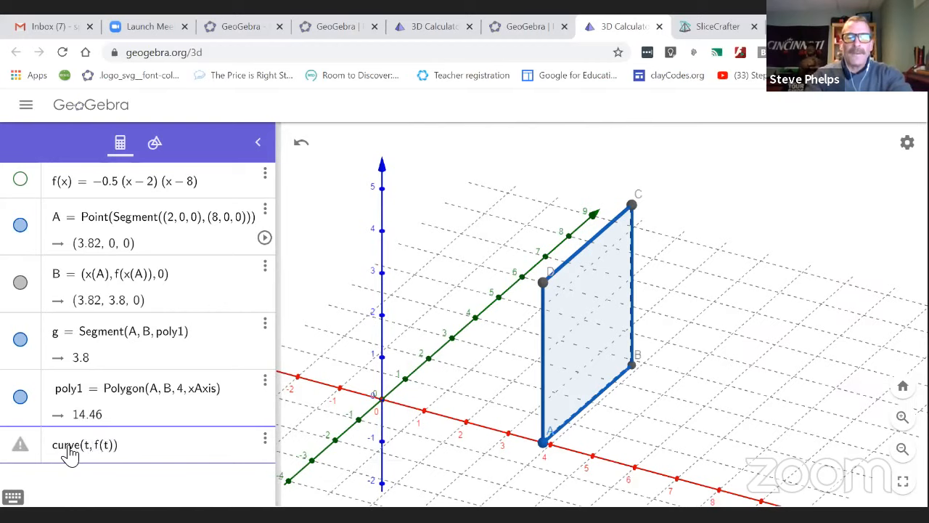
pyautogui.write(', ')
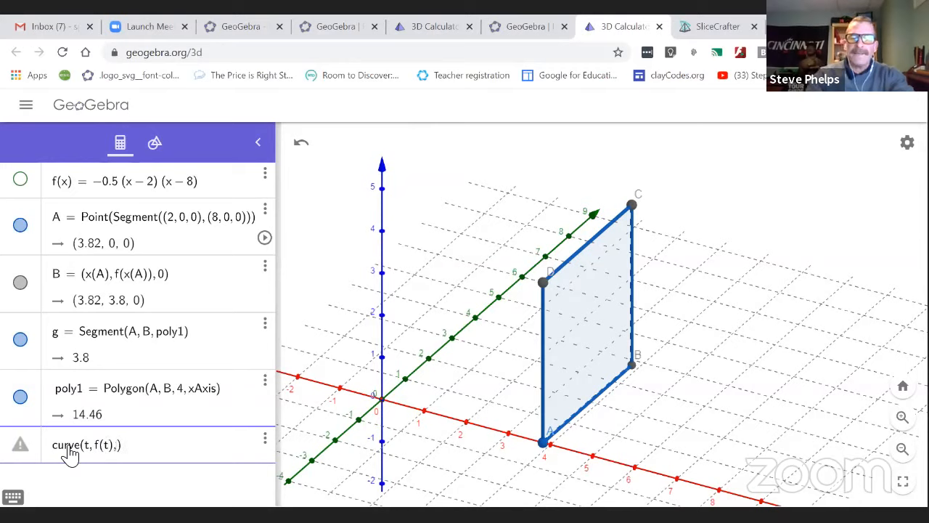
pyautogui.write('0, ')
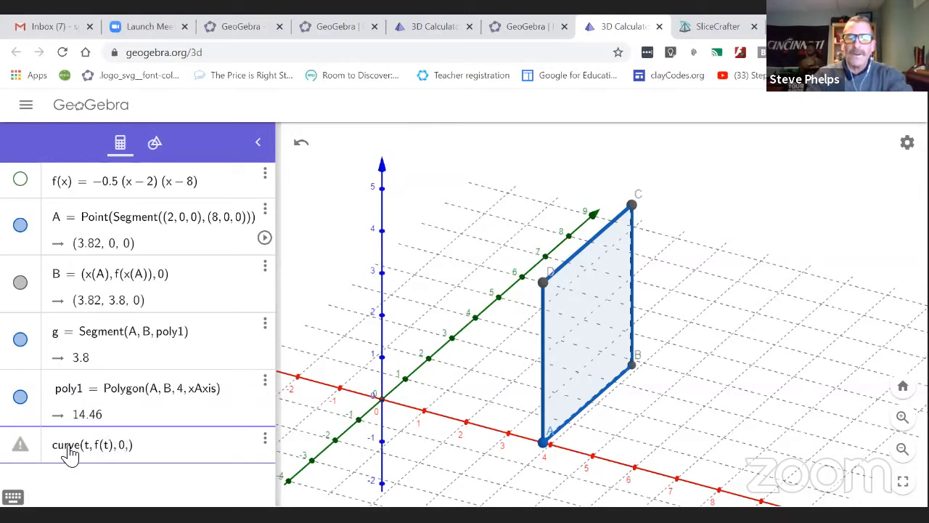
pyautogui.write('t')
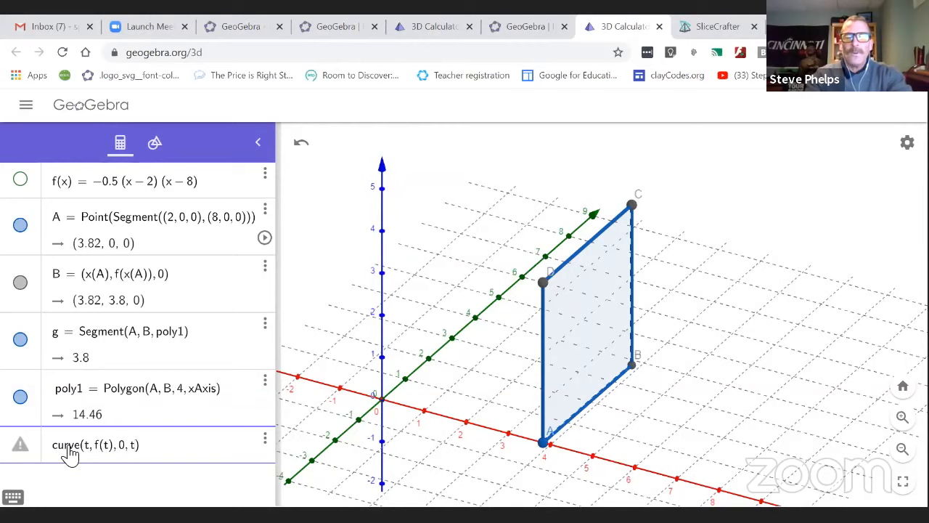
pyautogui.write(', ')
pyautogui.write('2, 8')
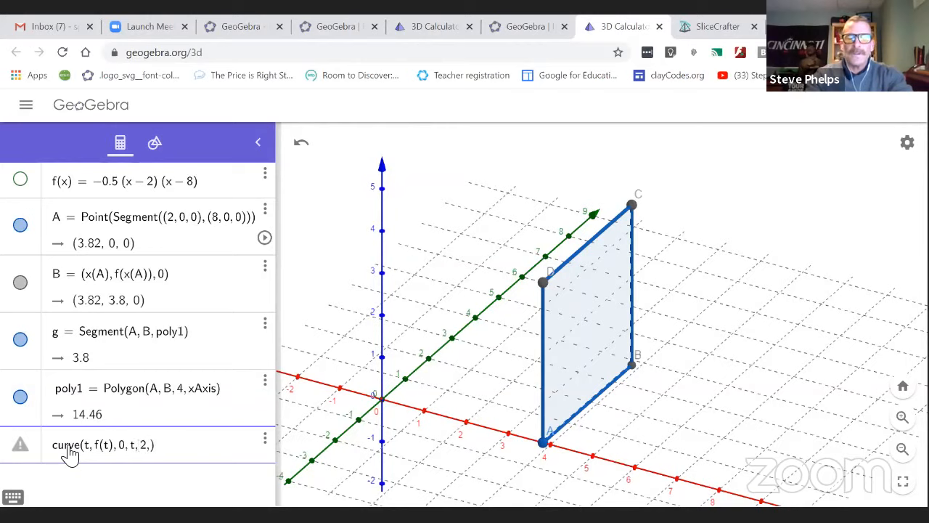
pyautogui.press('Return')
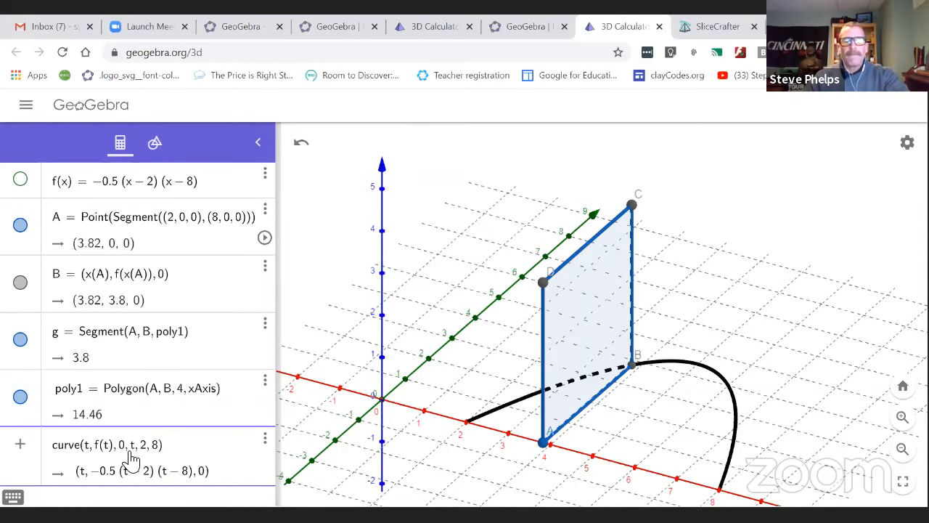
# Step: Enlarge the page to 125% and name the parametric curve br
pyautogui.hotkey('ctrl', '+')
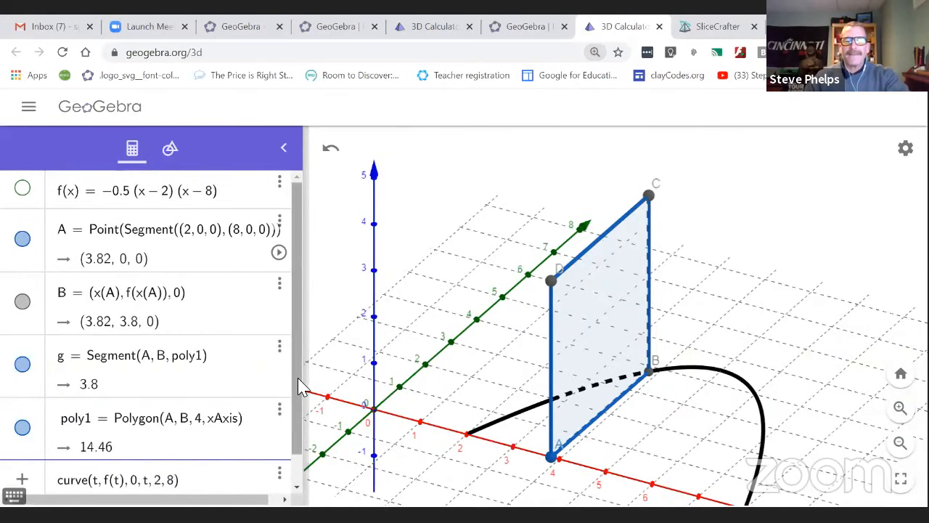
pyautogui.scroll(-1, 307, 405)
pyautogui.hotkey('ctrl', '+')
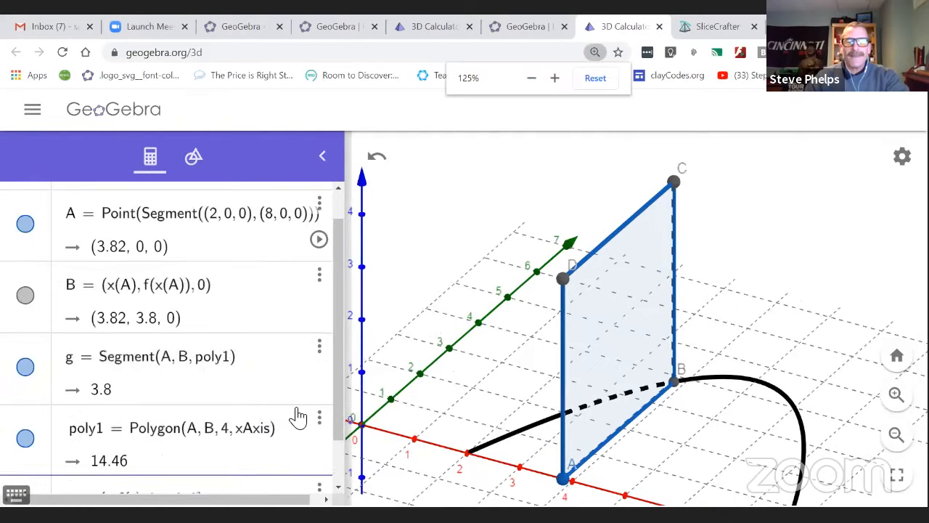
pyautogui.scroll(-2, 341, 406)
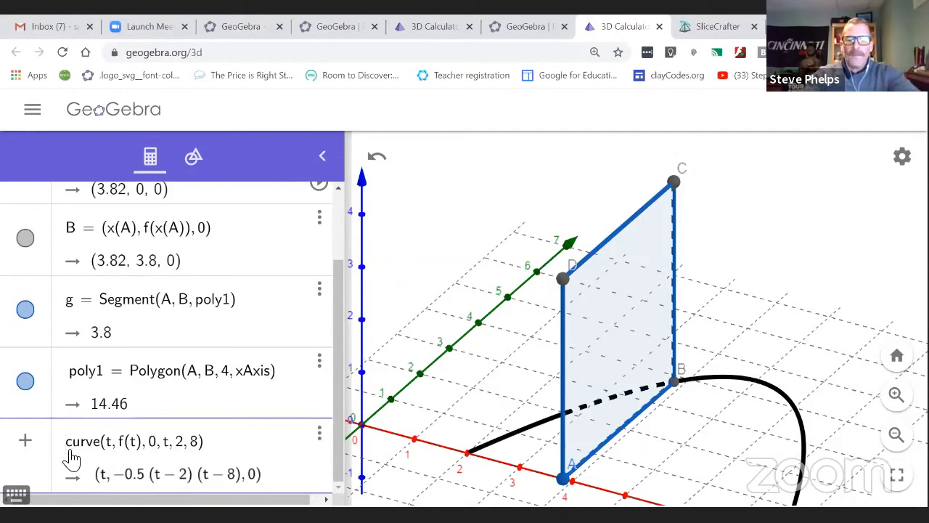
pyautogui.write('br =')
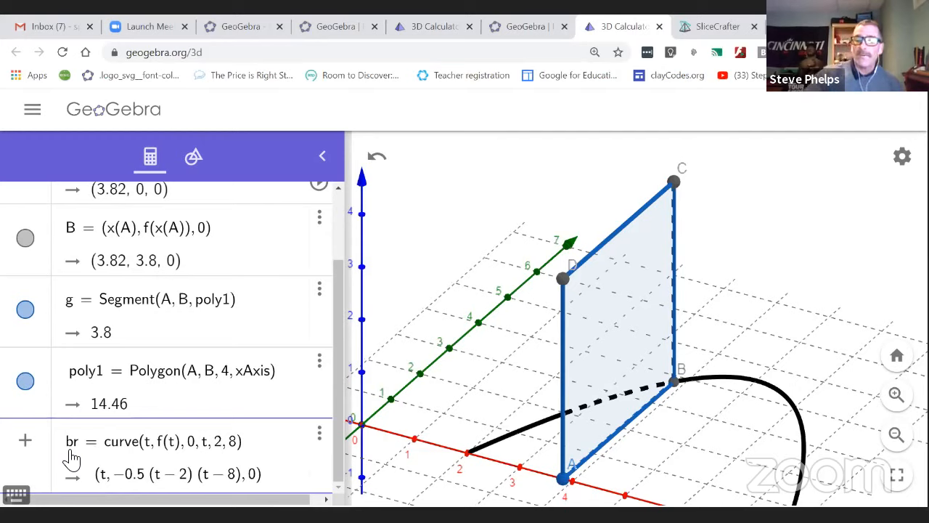
pyautogui.press('Return')
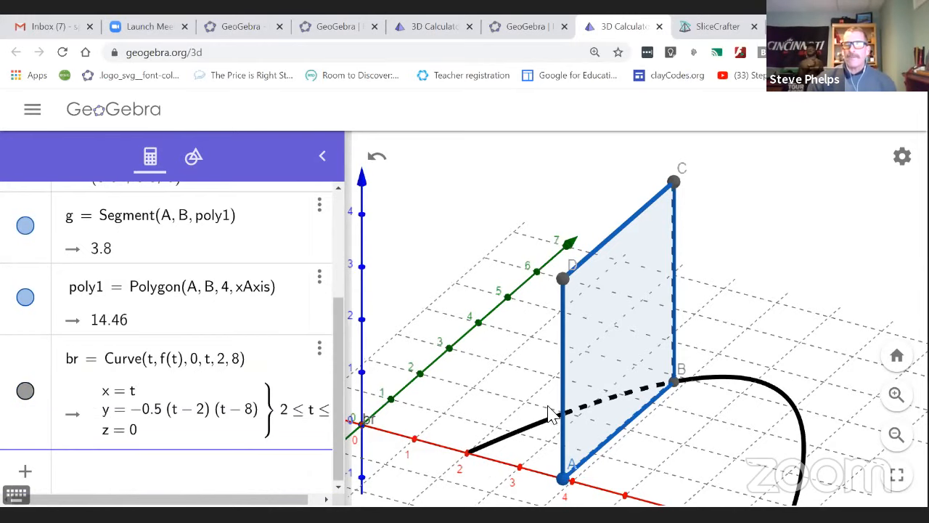
# Step: Enter curve(t, 0, 0, t, 2, 8) for the solid's straight bottom edge along the x-axis
pyautogui.moveTo(728, 460); pyautogui.dragTo(724, 465)
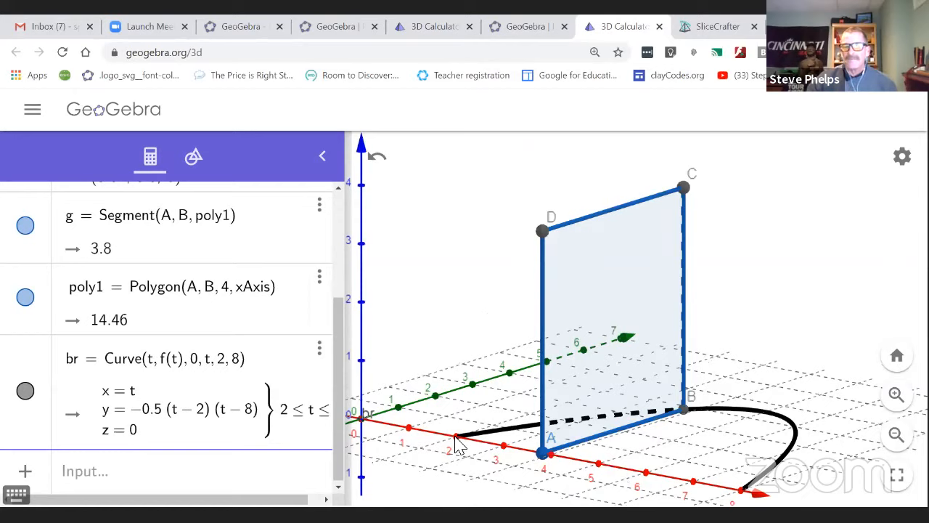
pyautogui.click(253, 479)
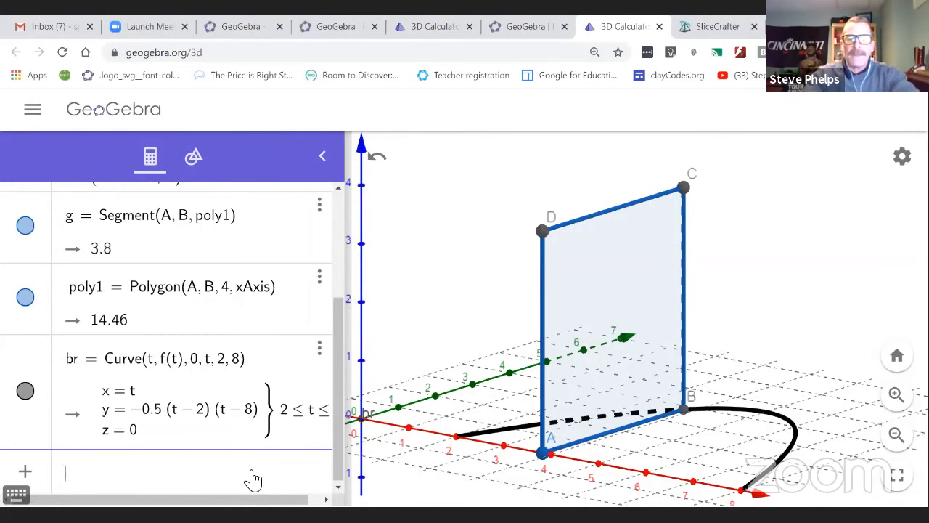
pyautogui.write('curve')
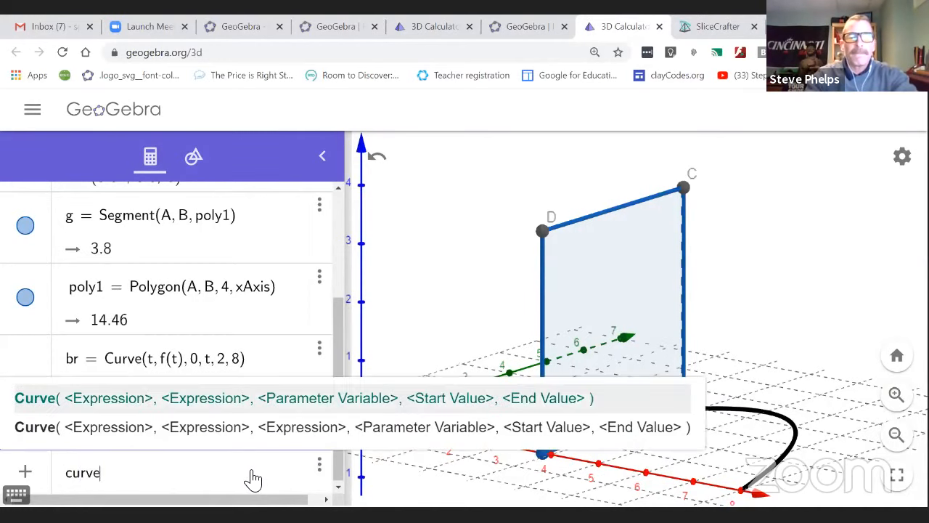
pyautogui.write('(t, ')
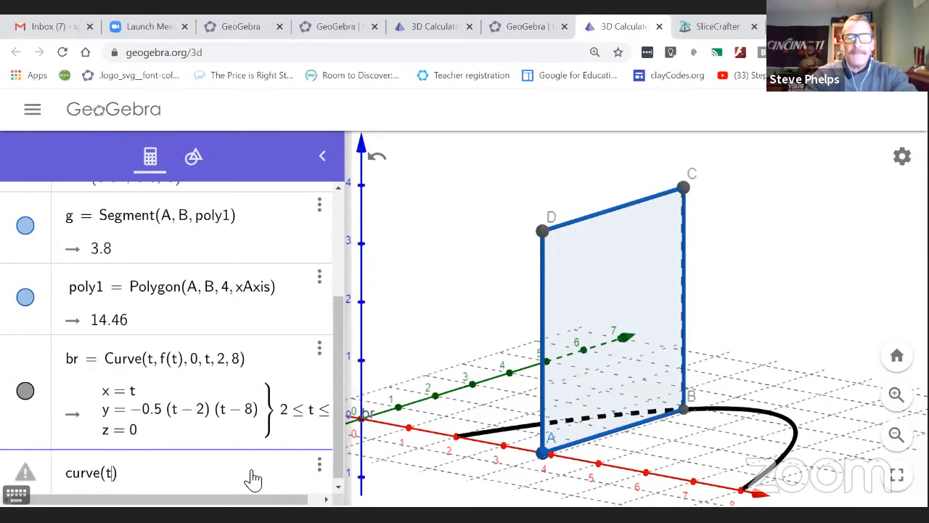
pyautogui.write('0, 0')
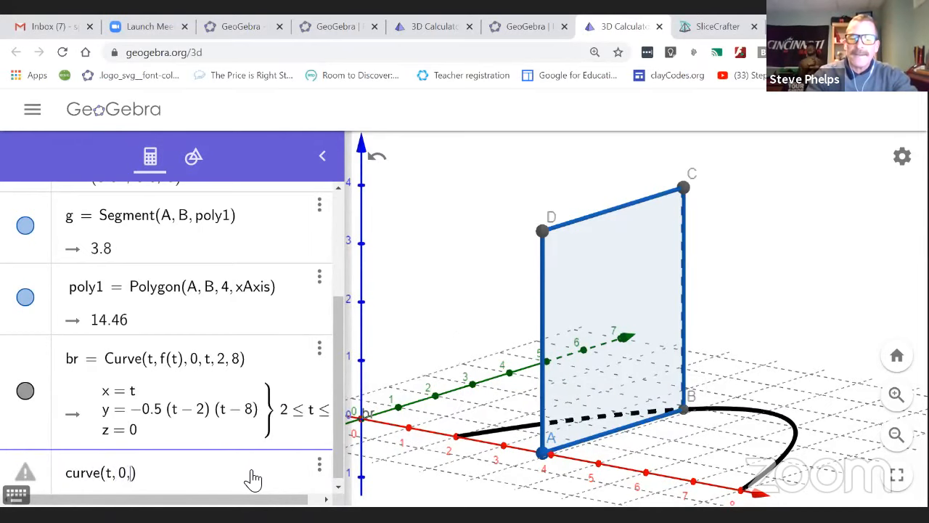
pyautogui.write(', t')
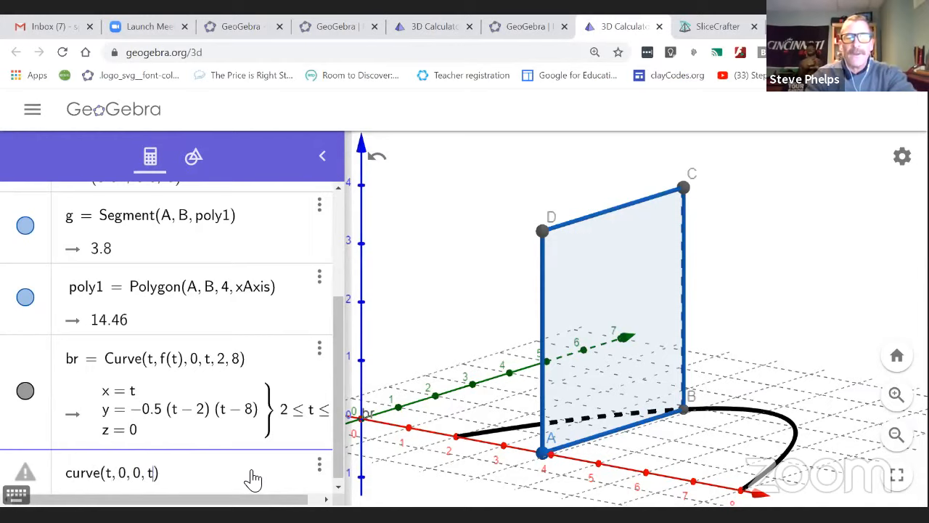
pyautogui.write(', 2')
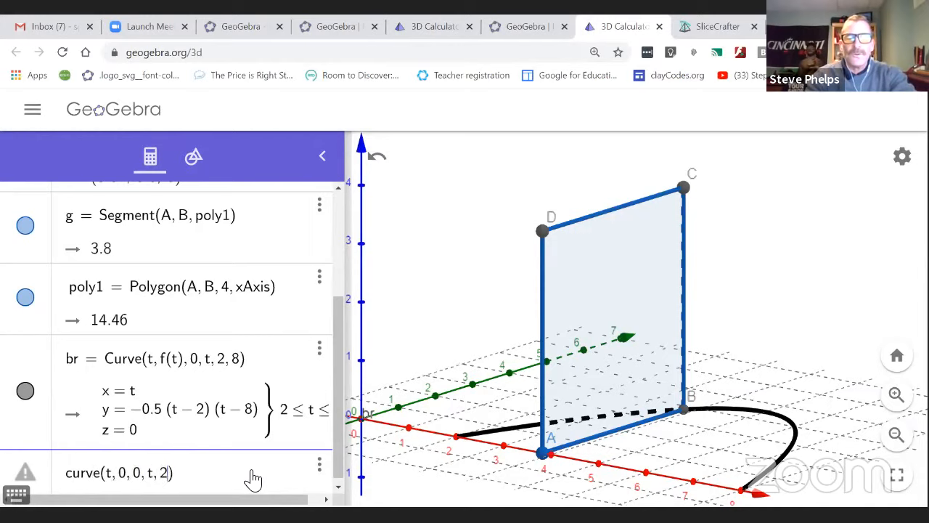
pyautogui.write(', 8')
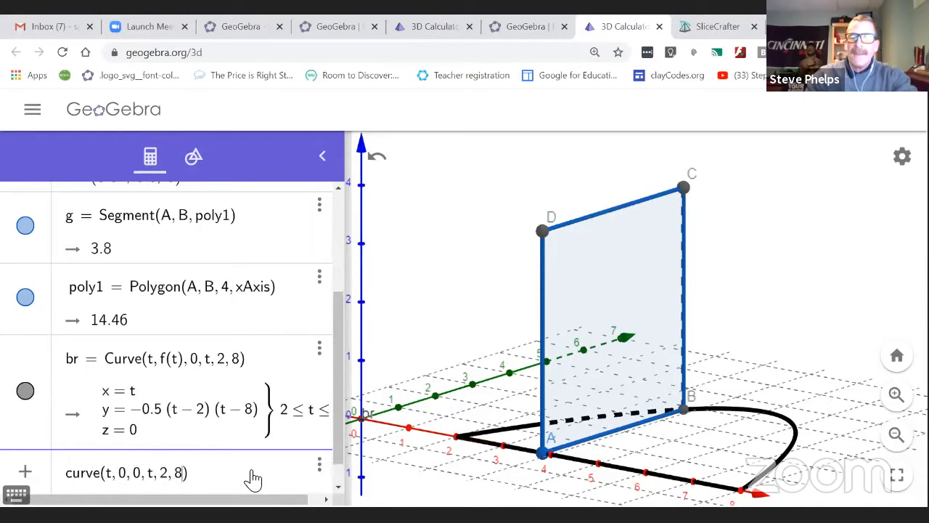
# Step: Name the x-axis edge curve bf and add it to the construction
pyautogui.press('Left')
pyautogui.press('Left')
pyautogui.press('Left')
pyautogui.press('Left')
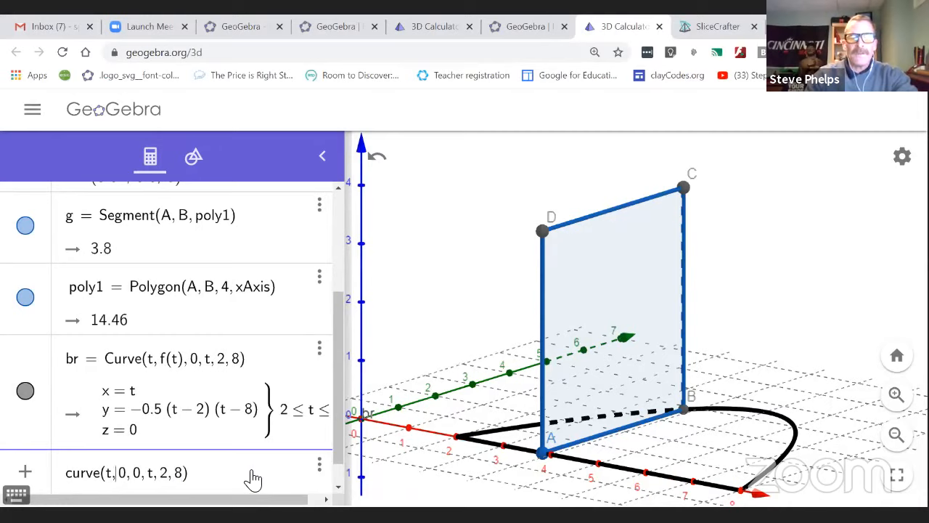
pyautogui.press('Home')
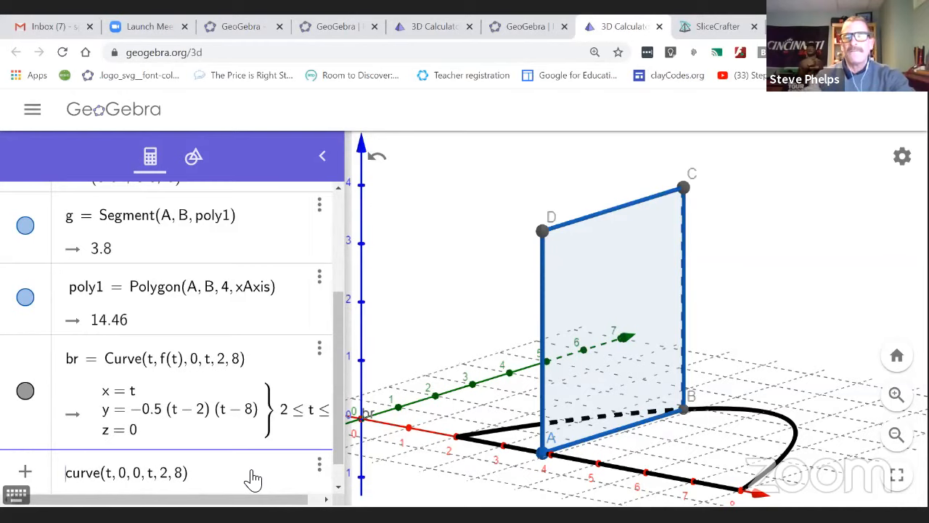
pyautogui.write('b')
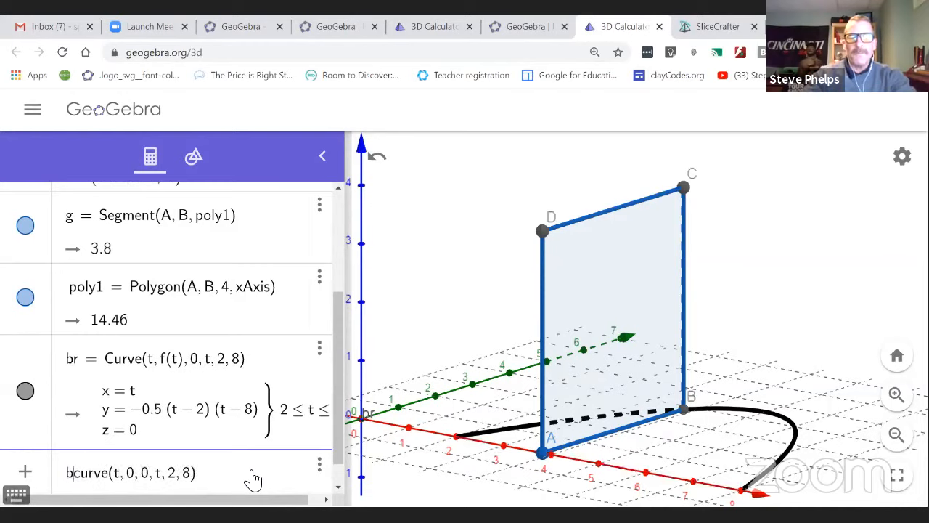
pyautogui.write('f =')
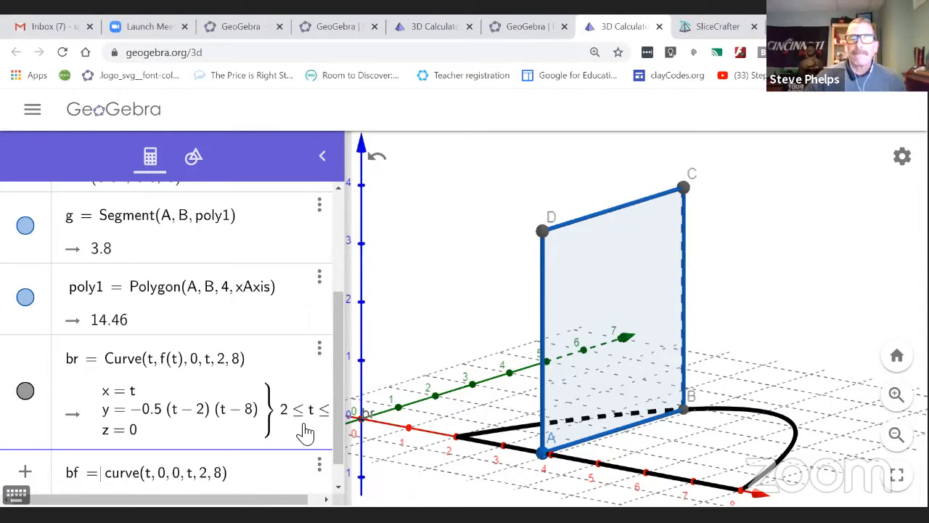
pyautogui.scroll(-1, 335, 402)
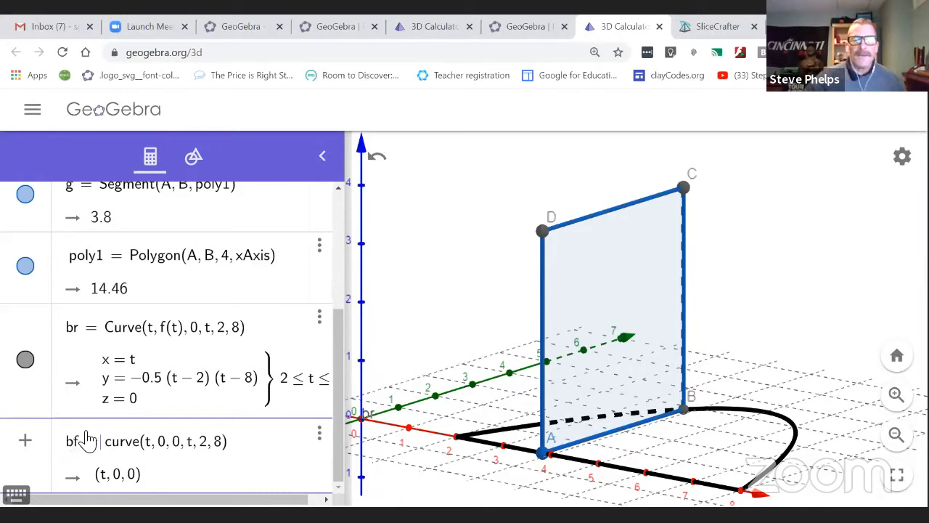
pyautogui.press('Return')
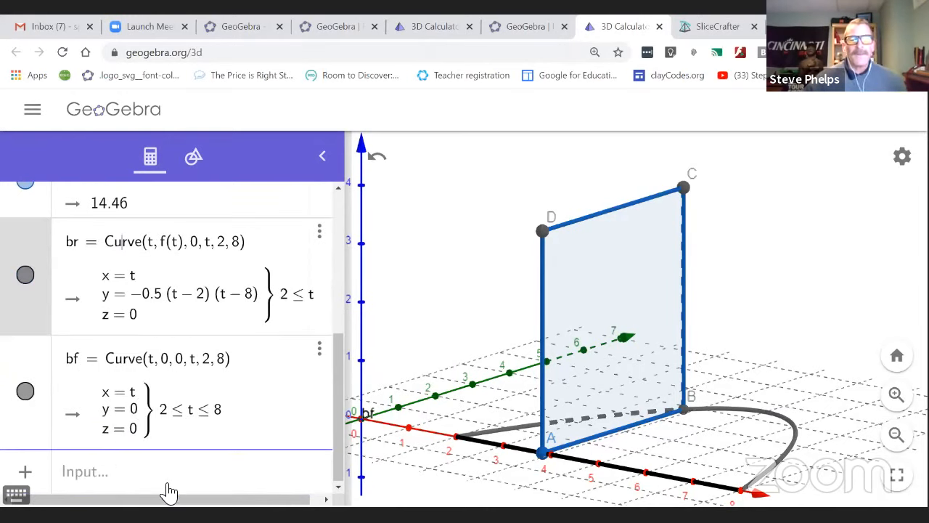
# Step: Define the edge traced by corner C as tr = Curve(t, f(t), f(t), t, 2, 8)
pyautogui.click(114, 472)
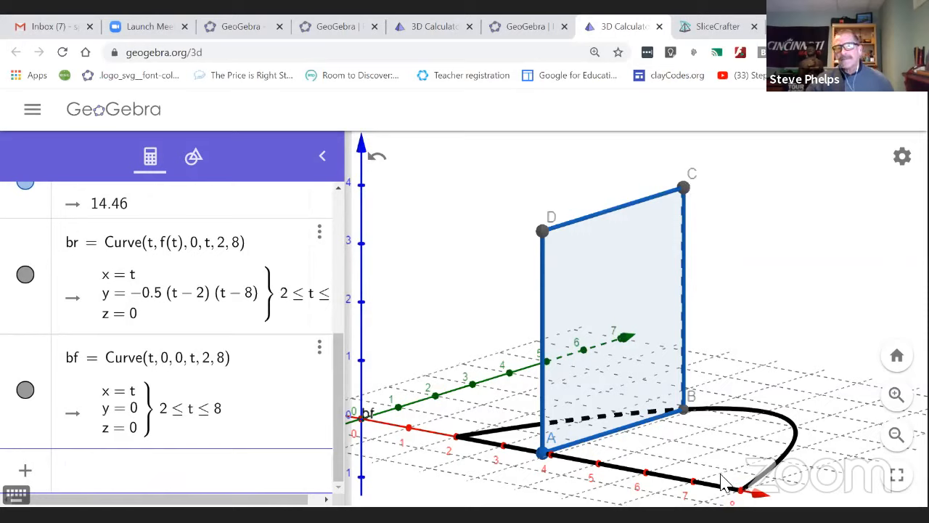
pyautogui.click(104, 470)
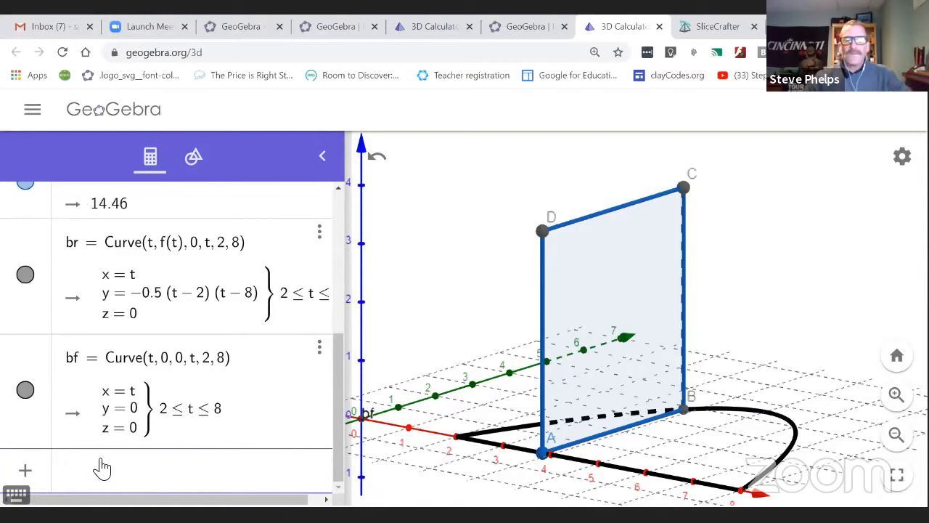
pyautogui.write('t')
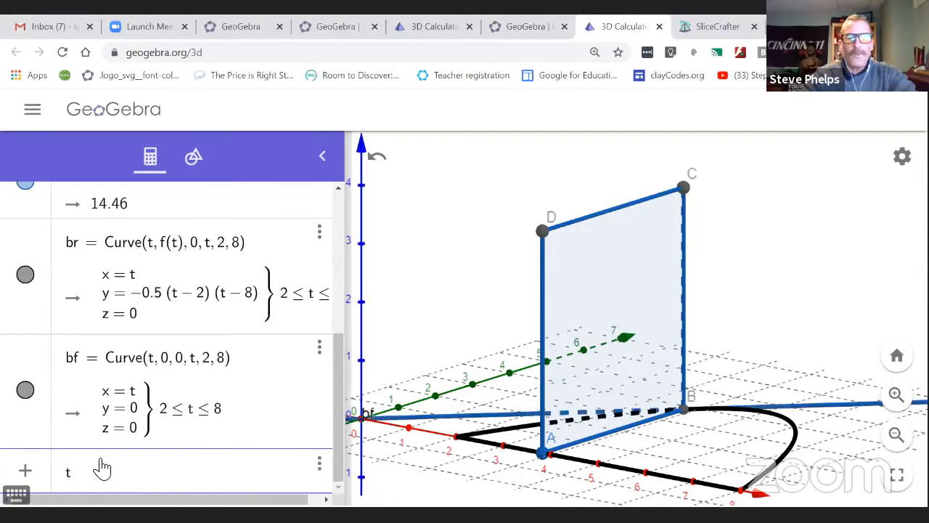
pyautogui.write('r = ')
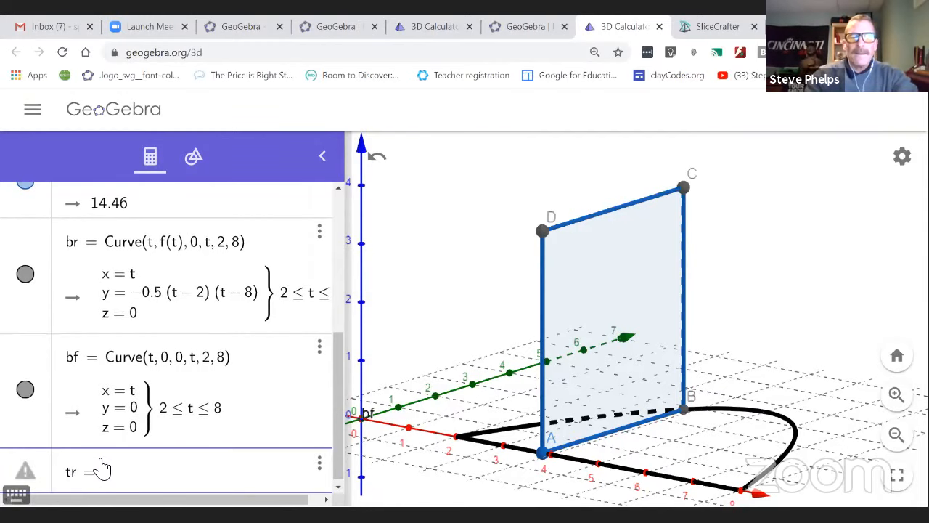
pyautogui.write('Curv')
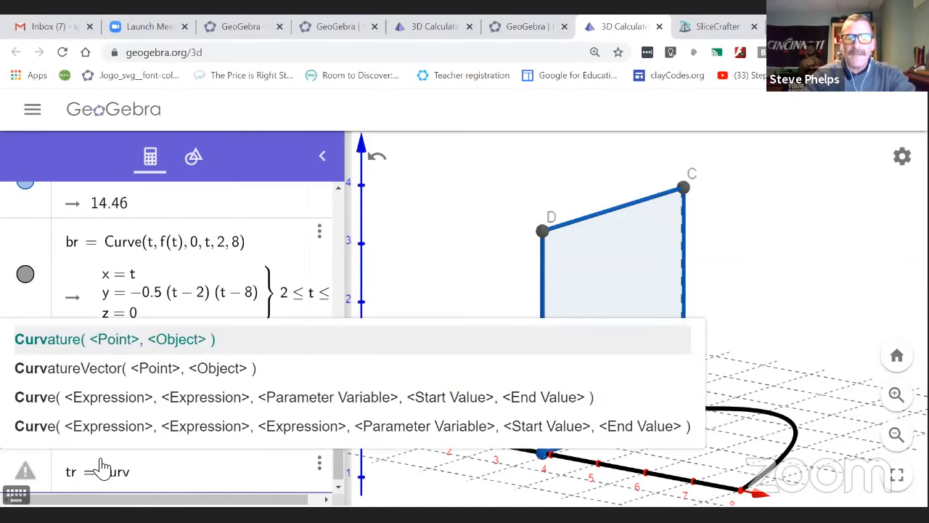
pyautogui.write('e(')
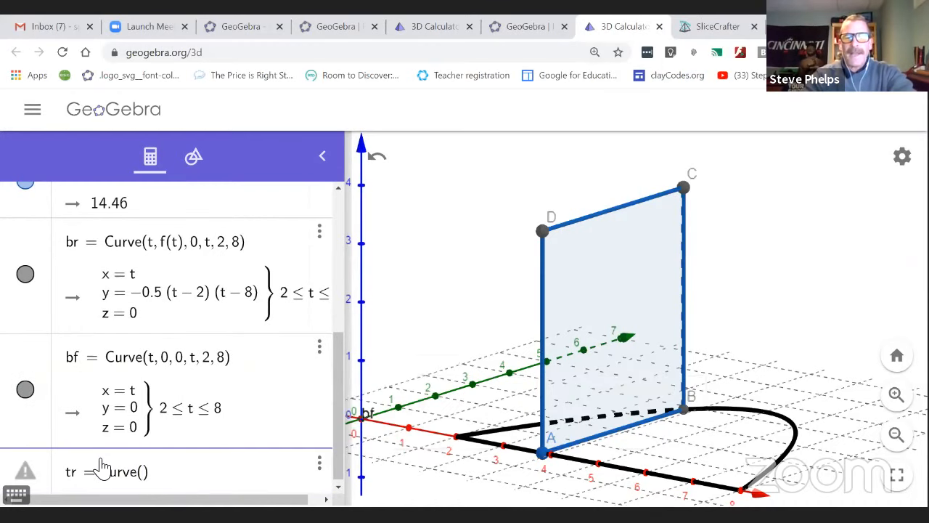
pyautogui.write('t')
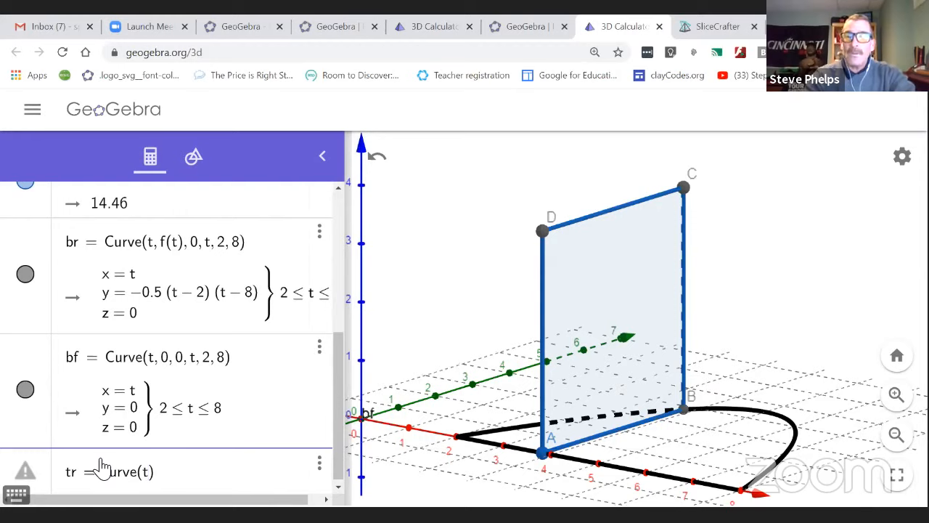
pyautogui.write(', f(t')
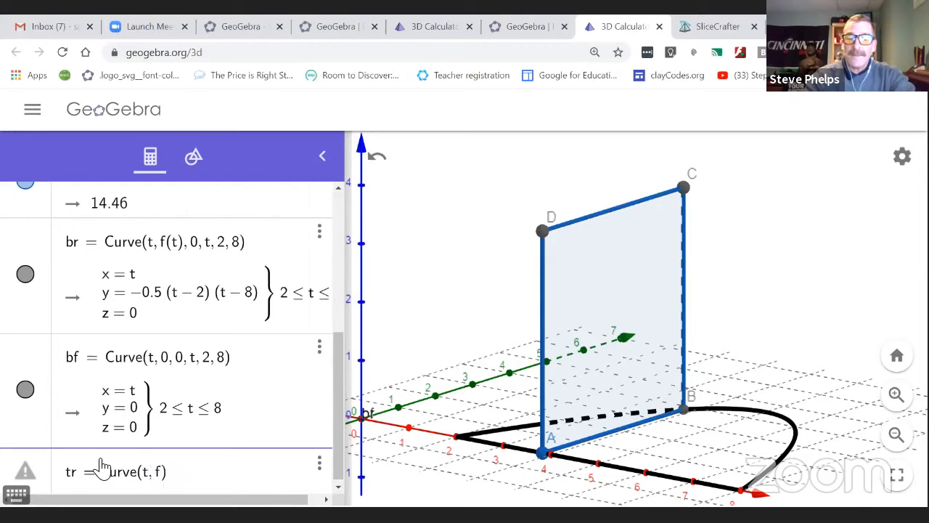
pyautogui.write(')')
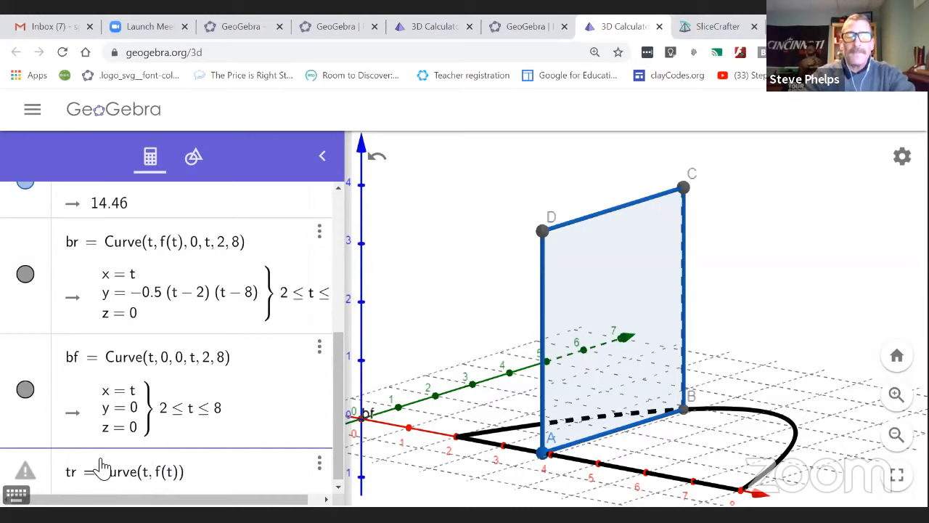
pyautogui.write(', f(t')
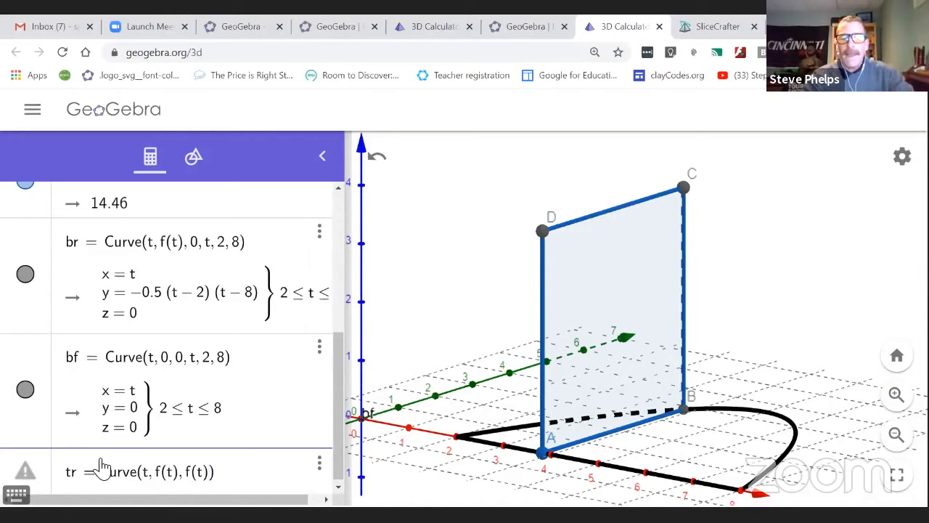
pyautogui.write(', t')
pyautogui.write(', 2')
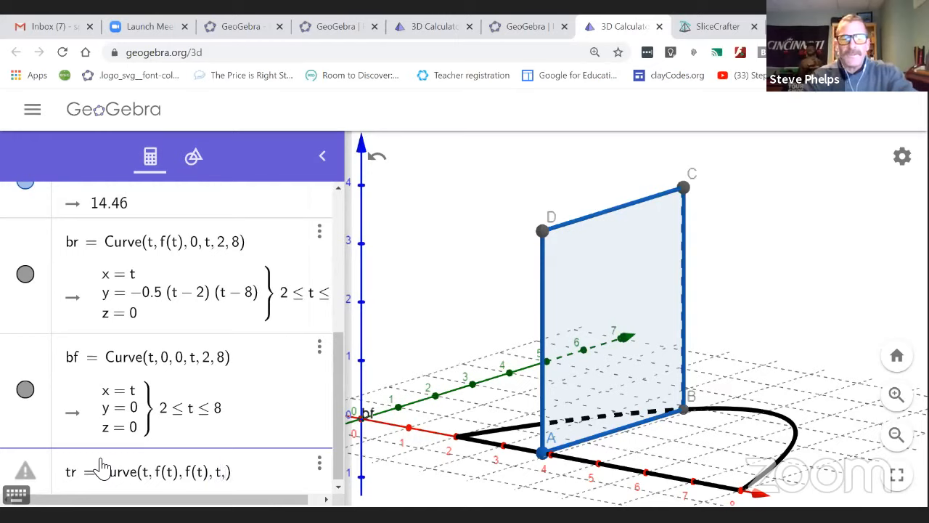
pyautogui.write(', 8')
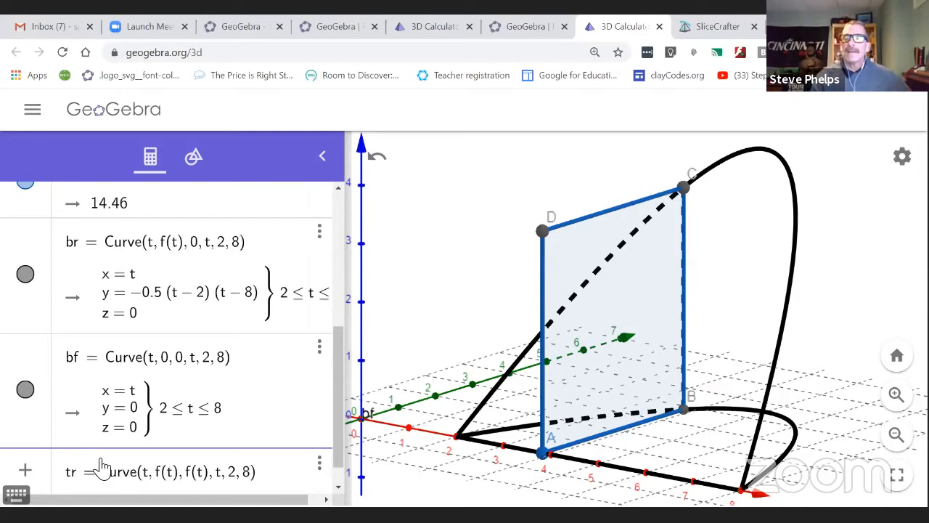
pyautogui.press('Return')
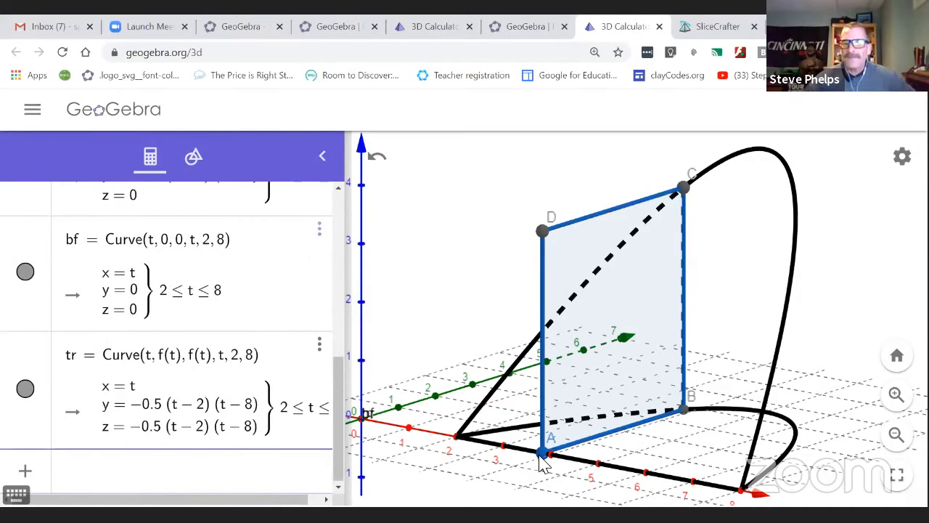
# Step: Move point A along the x-axis to about x = 3.4 to check that corner C follows curve tr
pyautogui.moveTo(543, 458); pyautogui.dragTo(520, 472)
pyautogui.moveTo(799, 461); pyautogui.dragTo(772, 434)
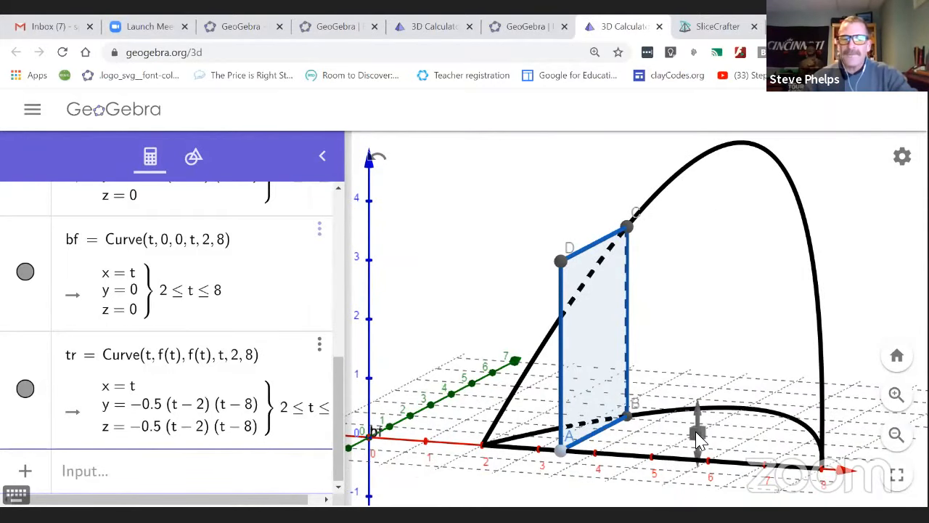
pyautogui.keyDown('shift'); pyautogui.moveTo(699, 439); pyautogui.dragTo(676, 439); pyautogui.keyUp('shift')
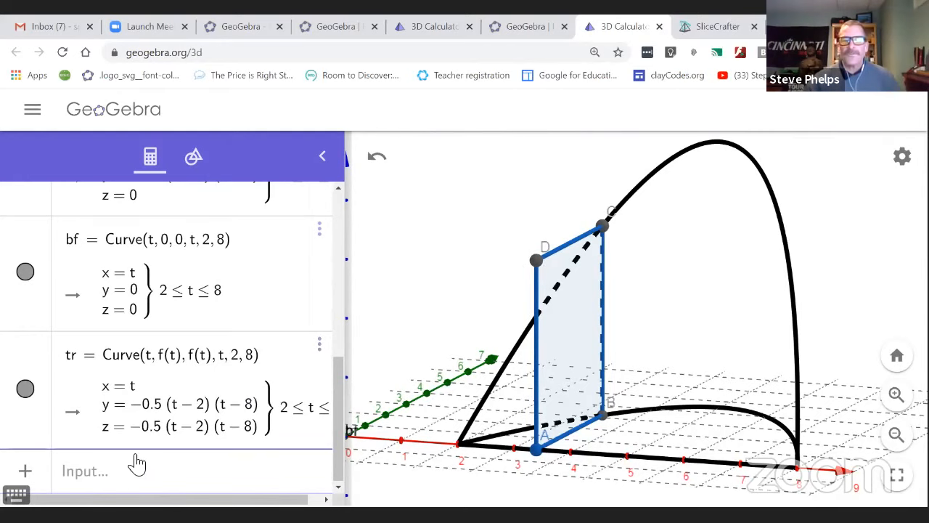
# Step: Define the edge traced by corner D as tf = Curve(t, 0, f(t), t, 2, 8)
pyautogui.click(112, 473)
pyautogui.write('t')
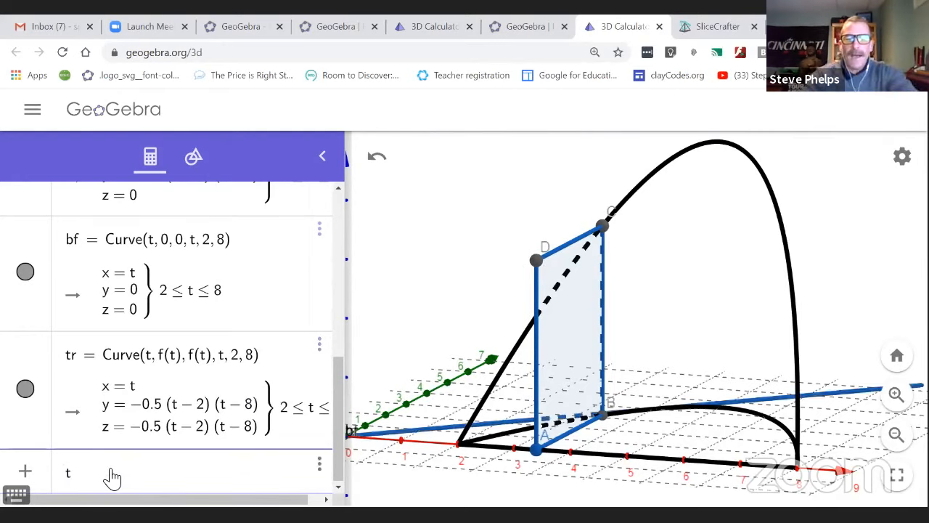
pyautogui.write('f = c')
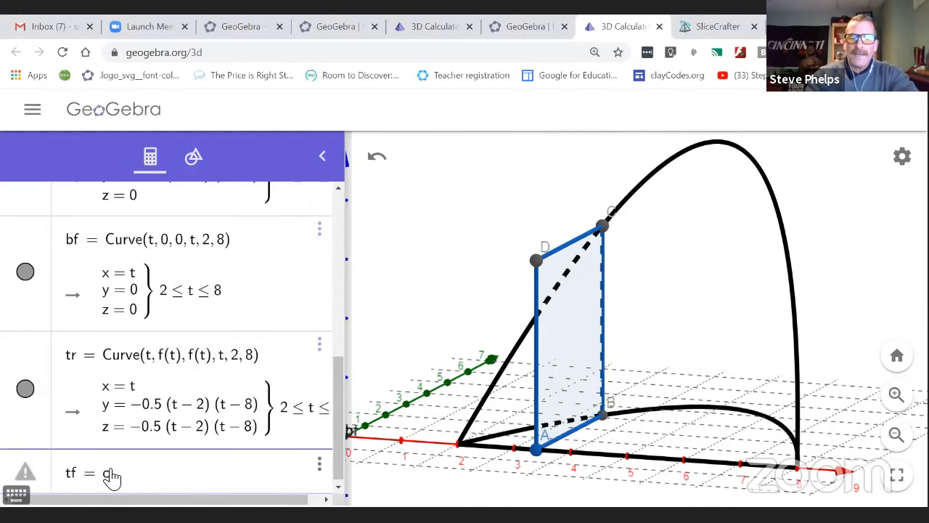
pyautogui.write('urve(t')
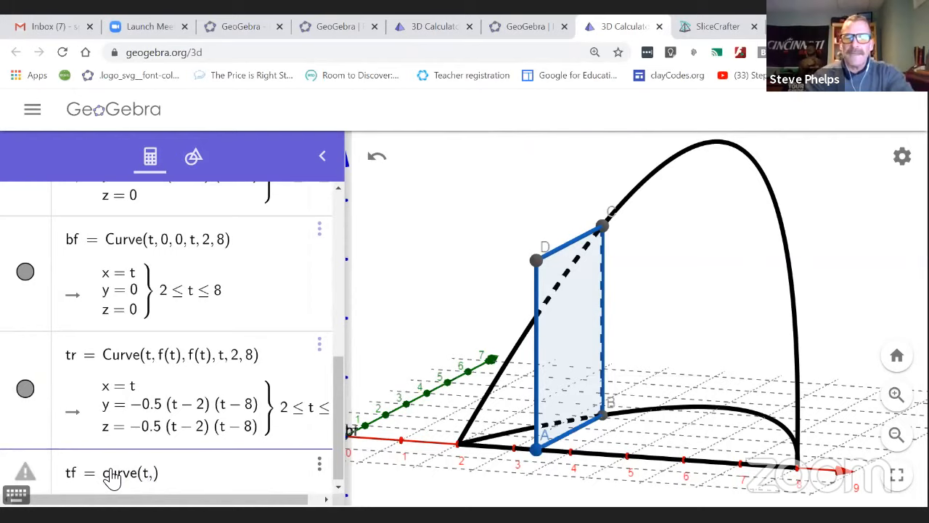
pyautogui.write(', 0')
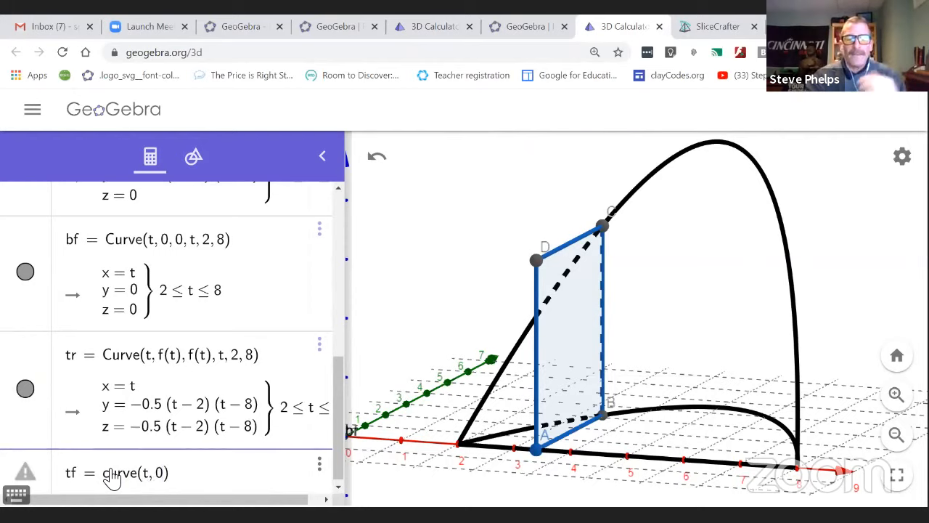
pyautogui.write(', f(t')
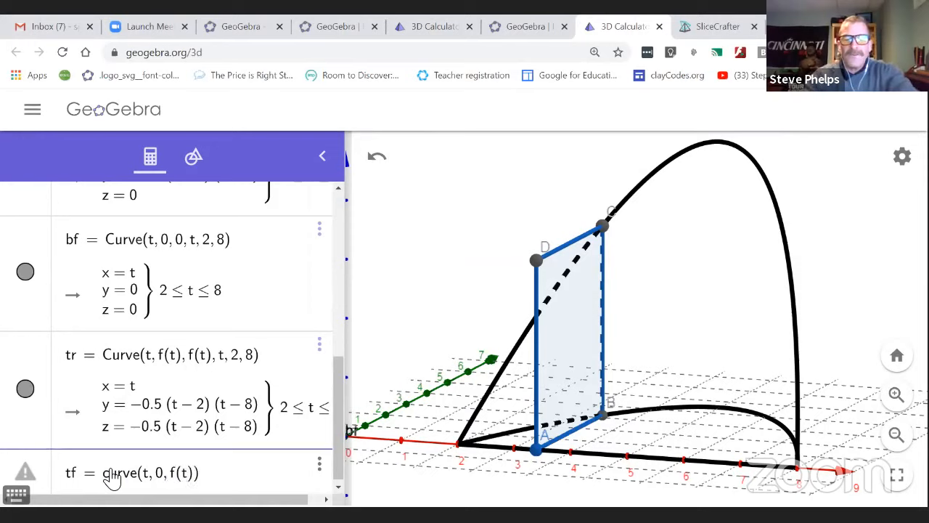
pyautogui.write('), t')
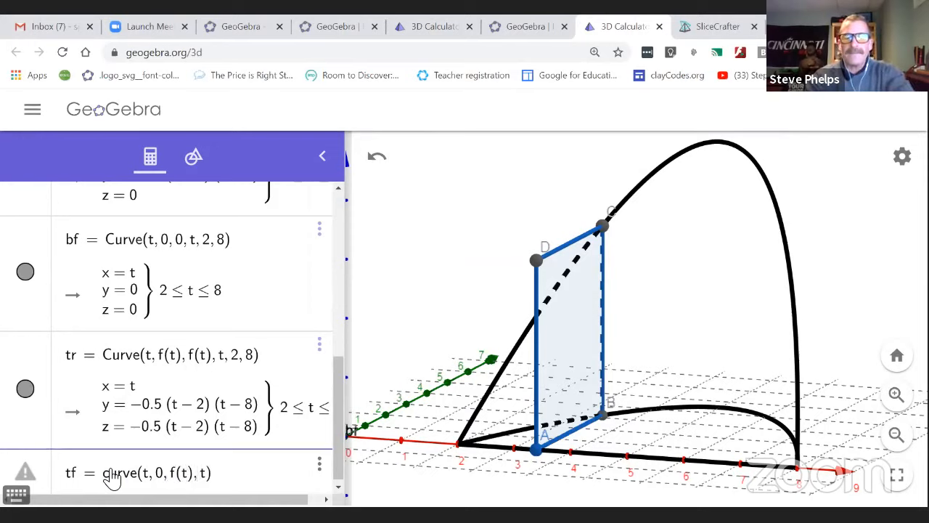
pyautogui.write(', ')
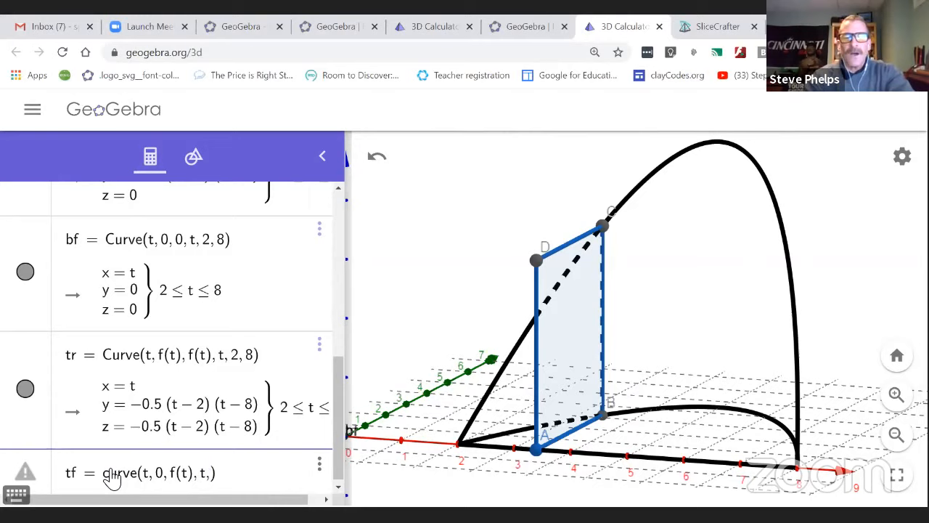
pyautogui.write('2, 8')
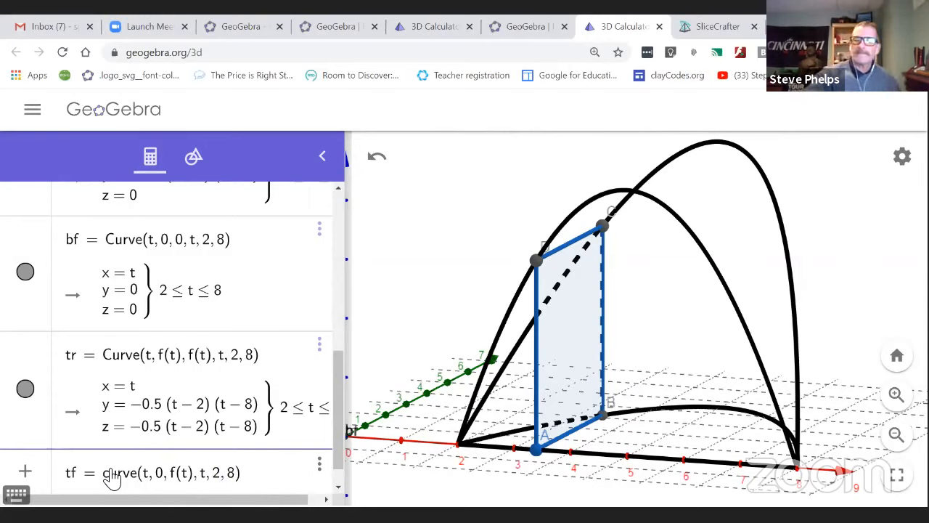
pyautogui.press('Return')
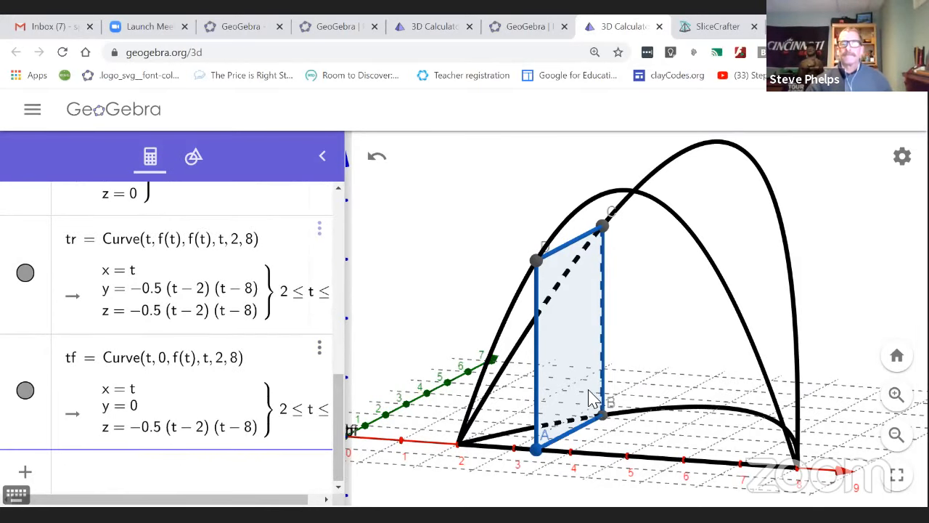
# Step: Animate point A along its segment to check the square against the four edge curves, and stop it with A at about x = 2.76
pyautogui.moveTo(839, 425); pyautogui.dragTo(777, 425)
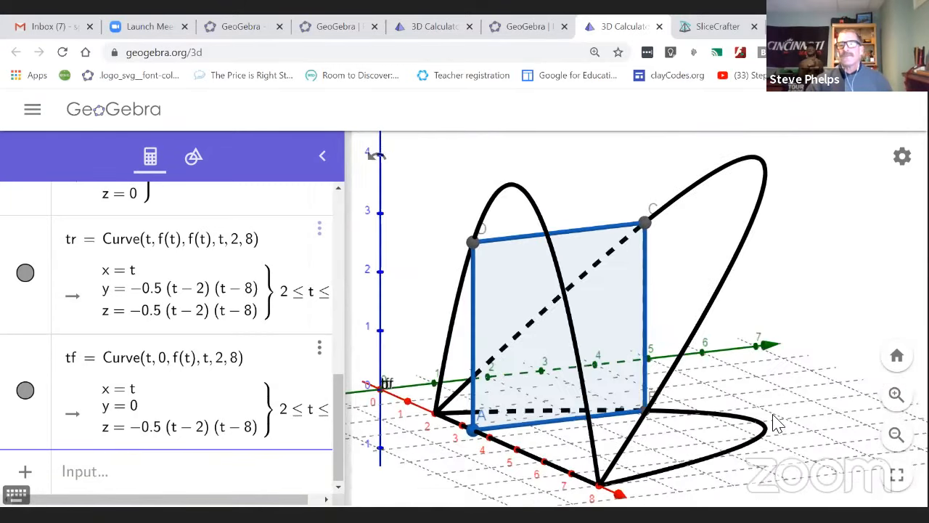
pyautogui.rightClick(475, 437)
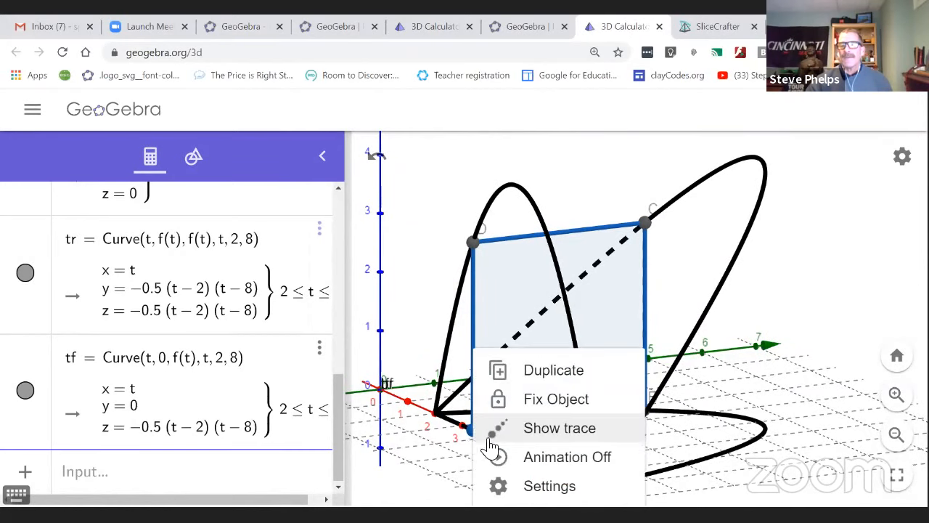
pyautogui.click(502, 459)
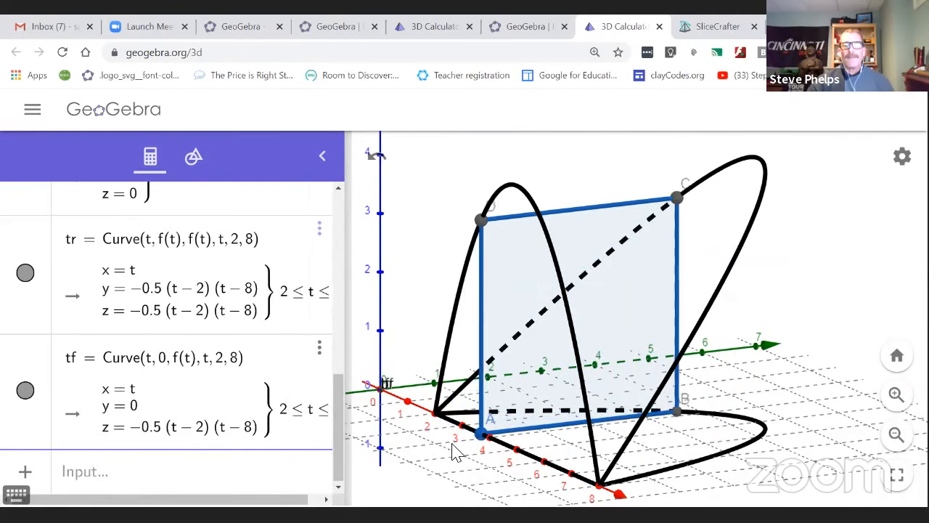
pyautogui.moveTo(335, 446); pyautogui.dragTo(336, 241)
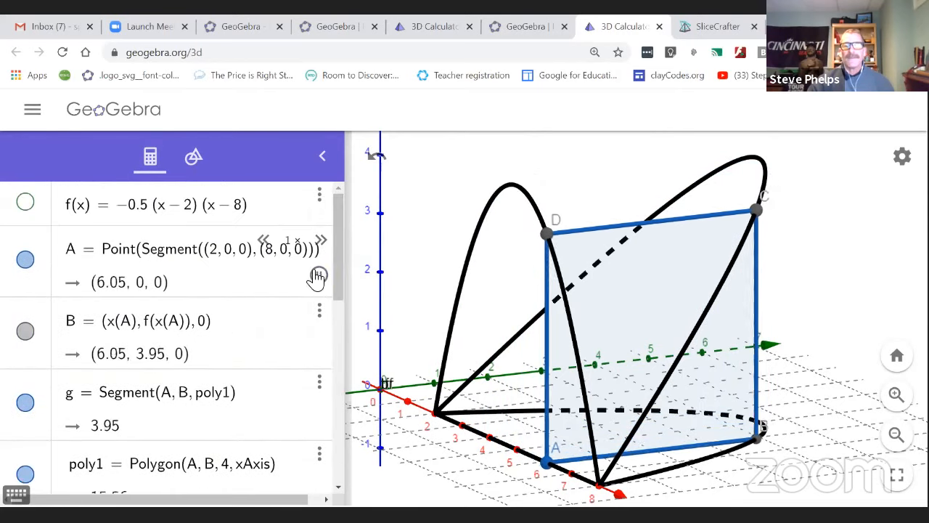
pyautogui.click(319, 276)
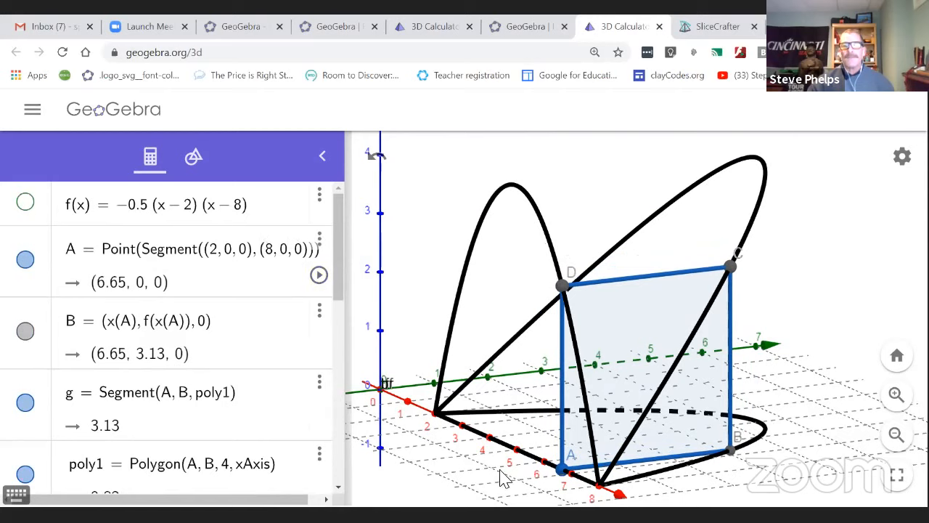
pyautogui.moveTo(563, 474); pyautogui.dragTo(457, 429)
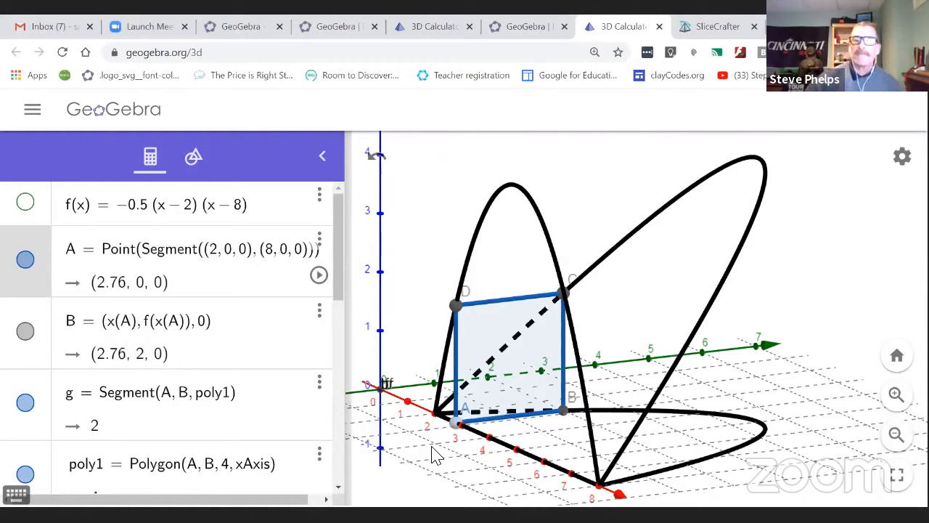
# Step: Start a Surface command with the expression u*tf(t) + (1-u)*tr(t) to span the two top edge curves
pyautogui.moveTo(340, 291); pyautogui.dragTo(332, 488)
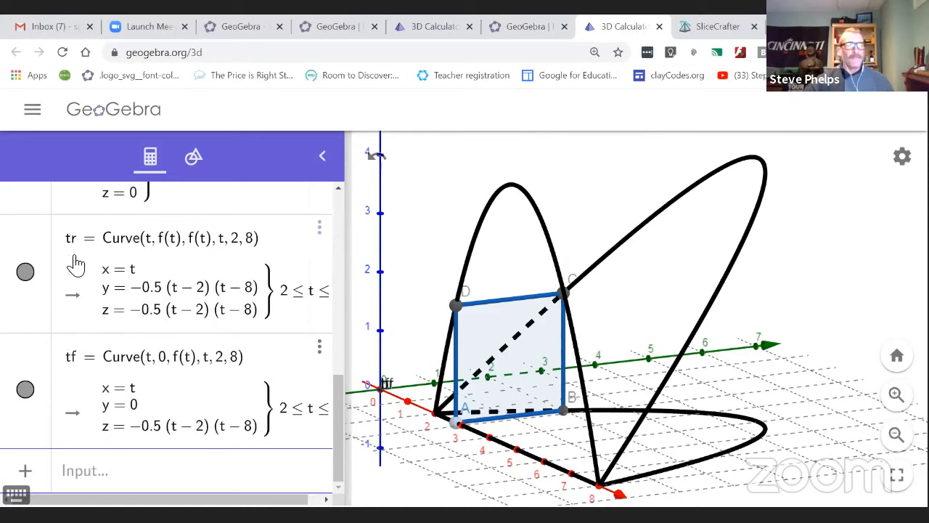
pyautogui.click(84, 472)
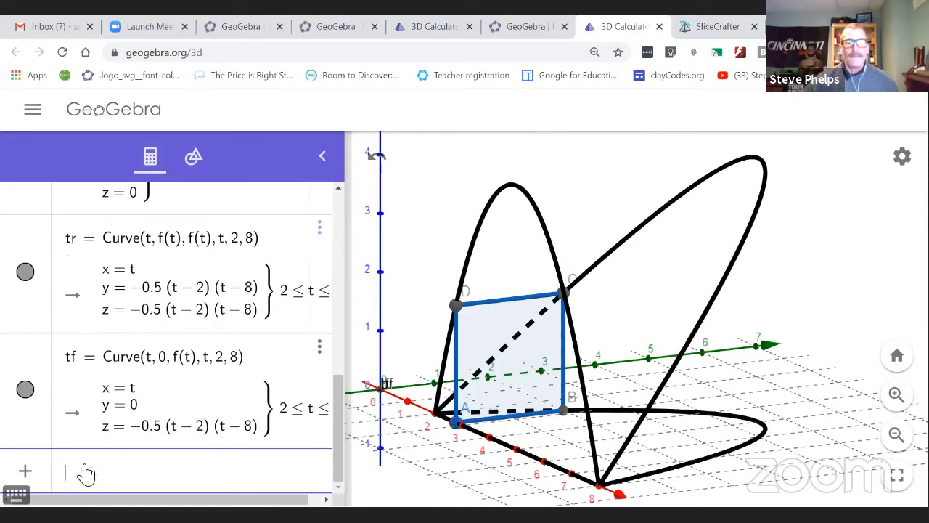
pyautogui.write('s')
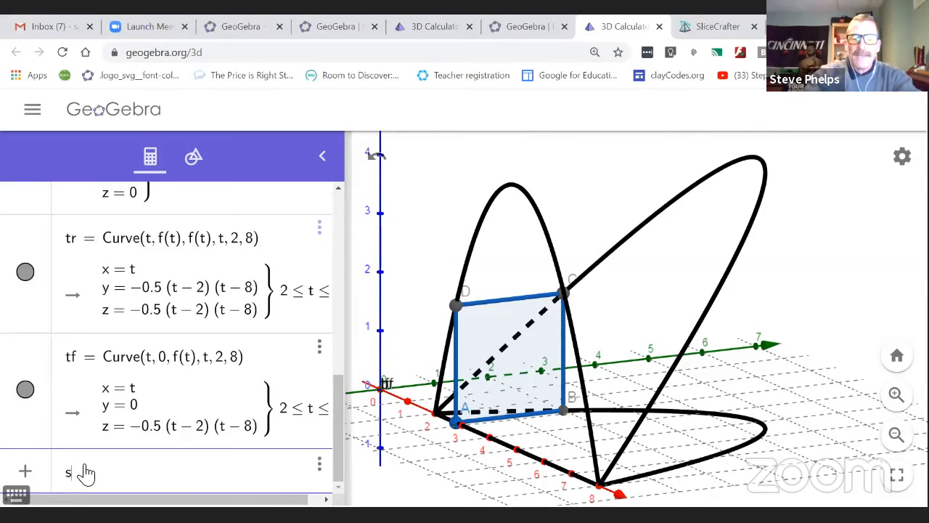
pyautogui.write('ur')
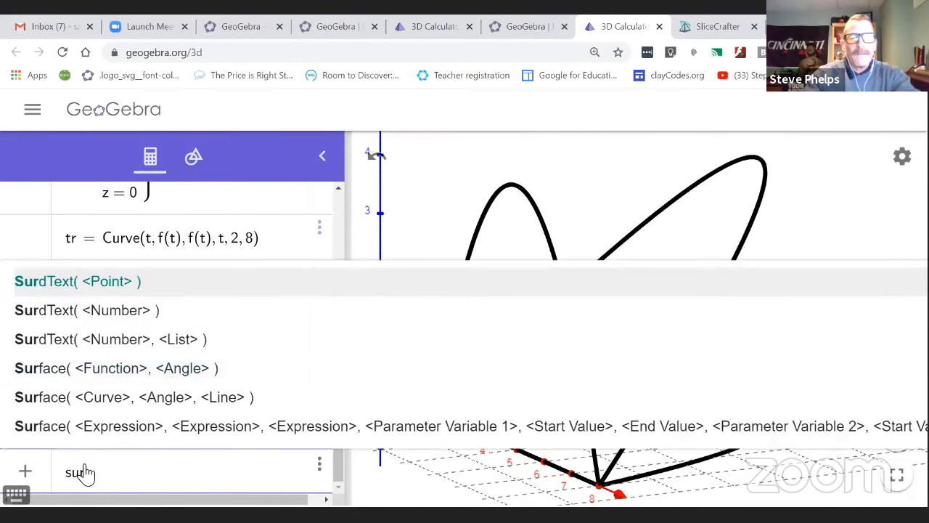
pyautogui.write('face(')
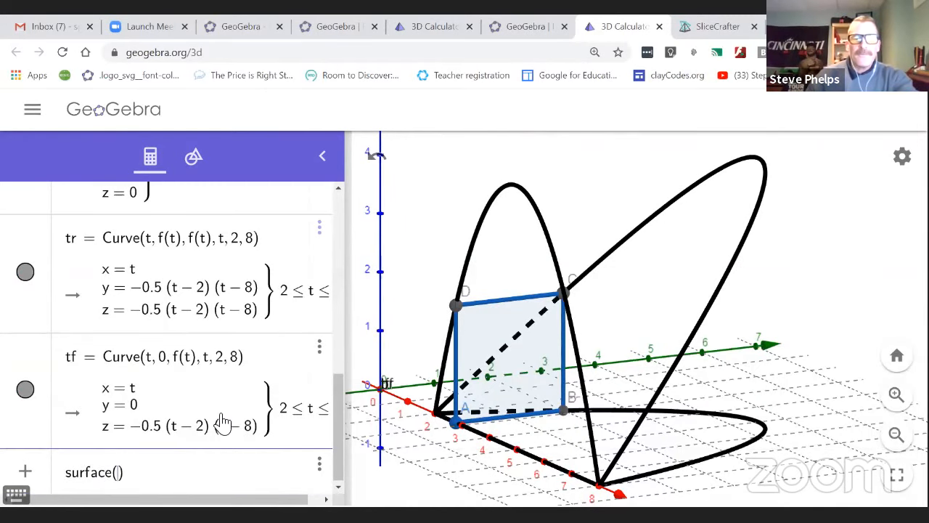
pyautogui.write('u')
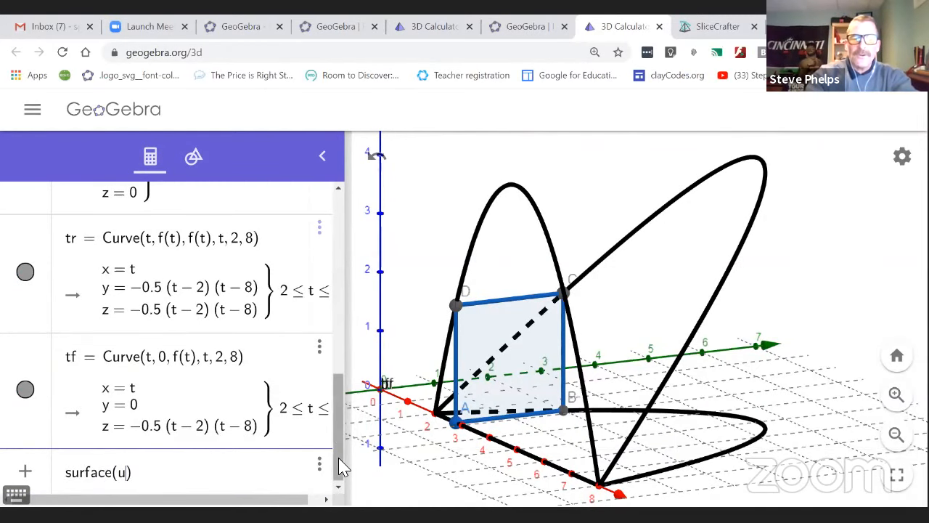
pyautogui.write('*')
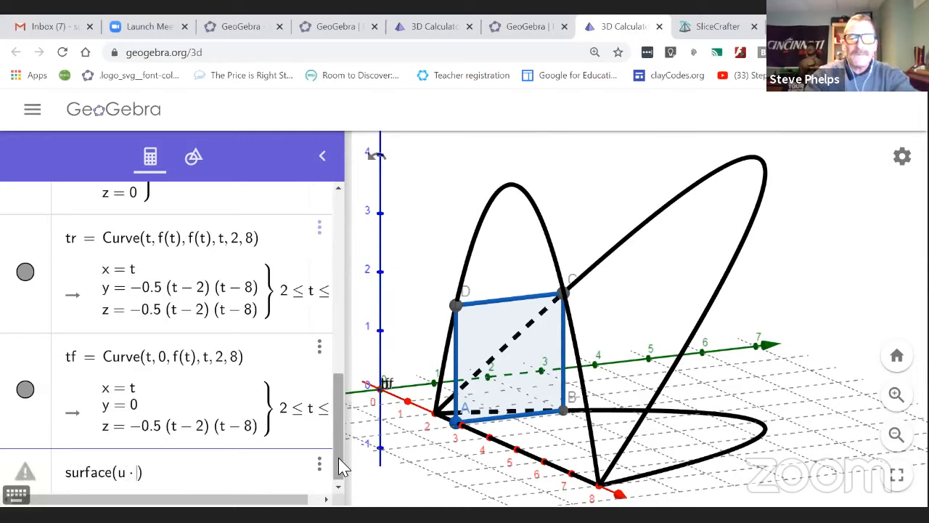
pyautogui.write('tf(t')
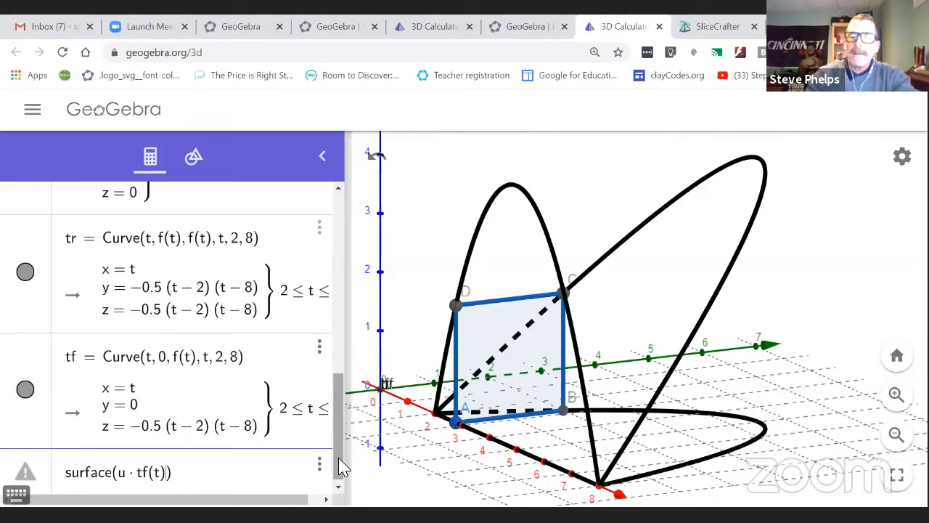
pyautogui.write('+(')
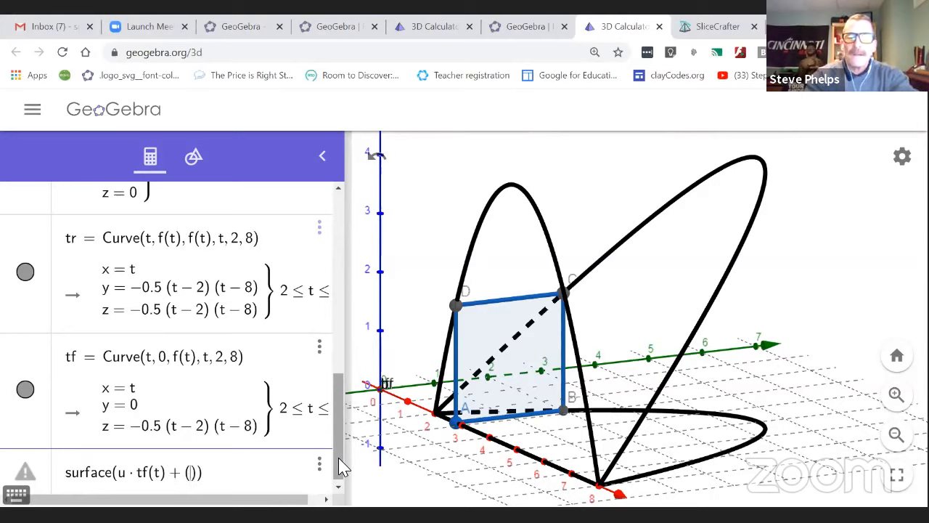
pyautogui.write('1-u')
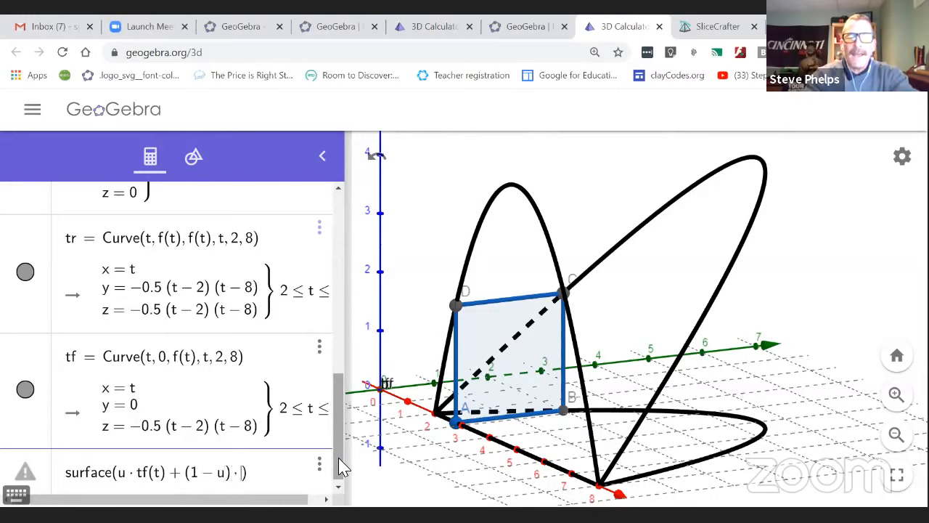
pyautogui.write(')*tr')
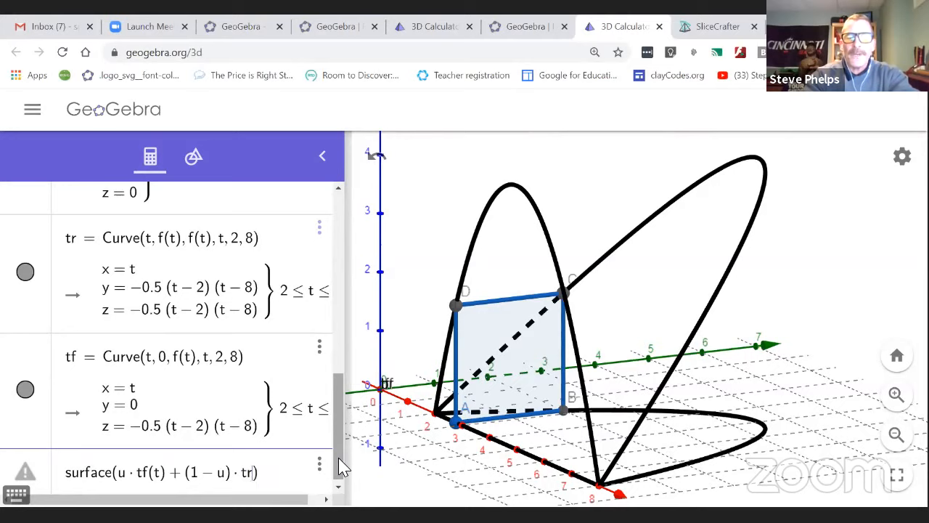
pyautogui.write('*t')
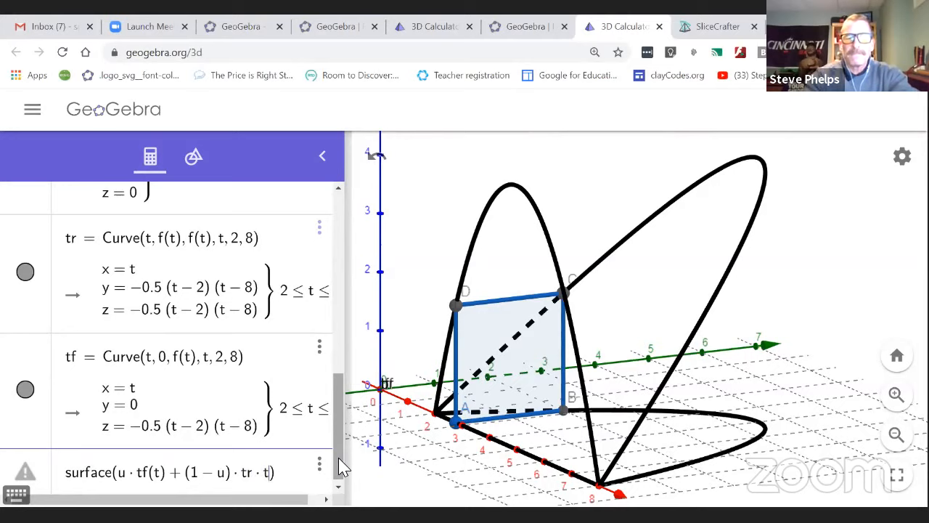
pyautogui.press('BackSpace')
pyautogui.write('(t')
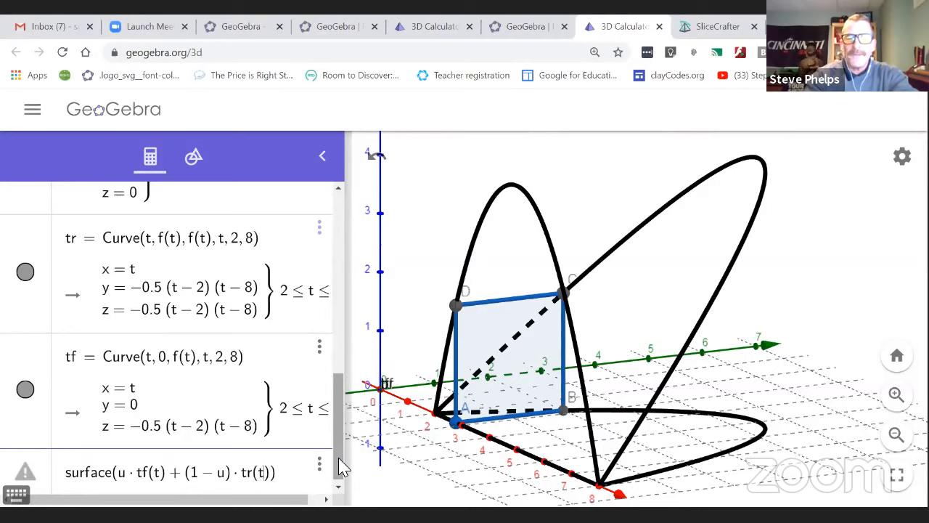
# Step: Complete the surface's parameter ranges with t from 2 to 8 and u from 0 to 1, and widen the algebra area to fit the formula
pyautogui.write('), t')
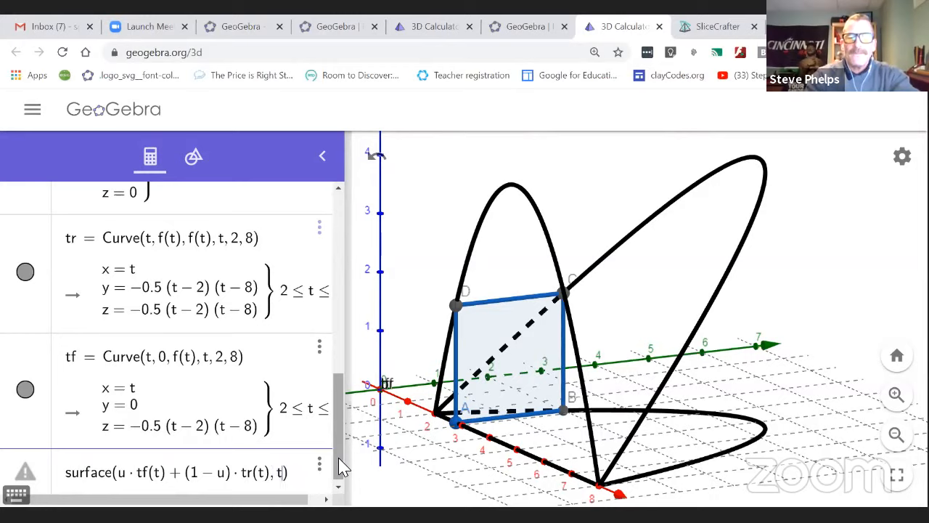
pyautogui.write(', 0')
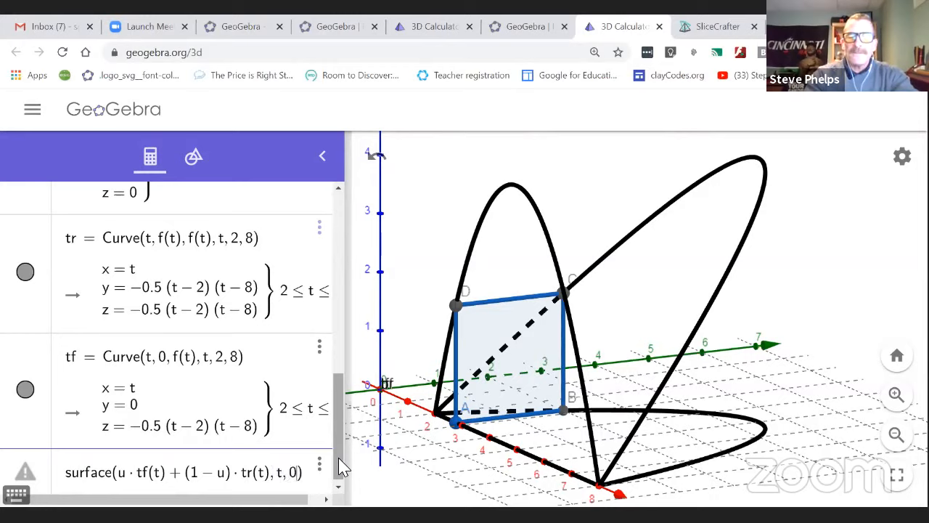
pyautogui.press('BackSpace')
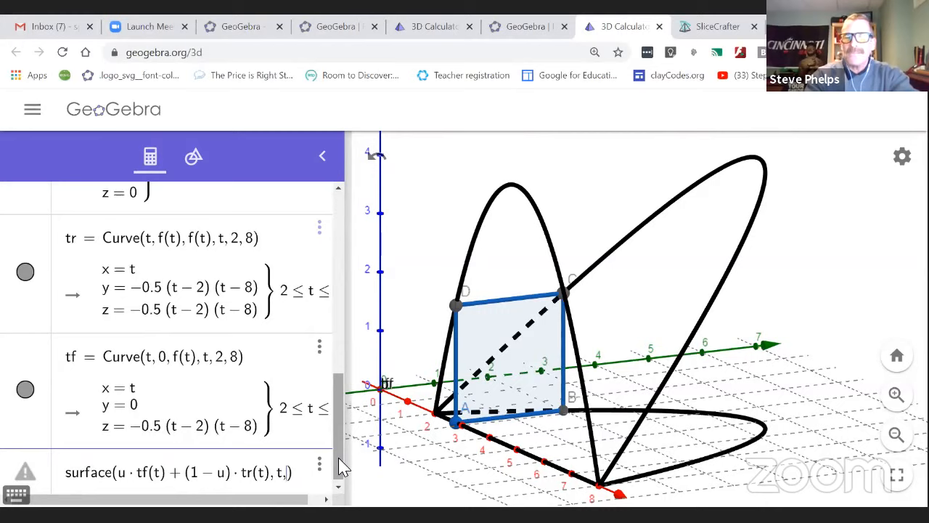
pyautogui.write('2, 8')
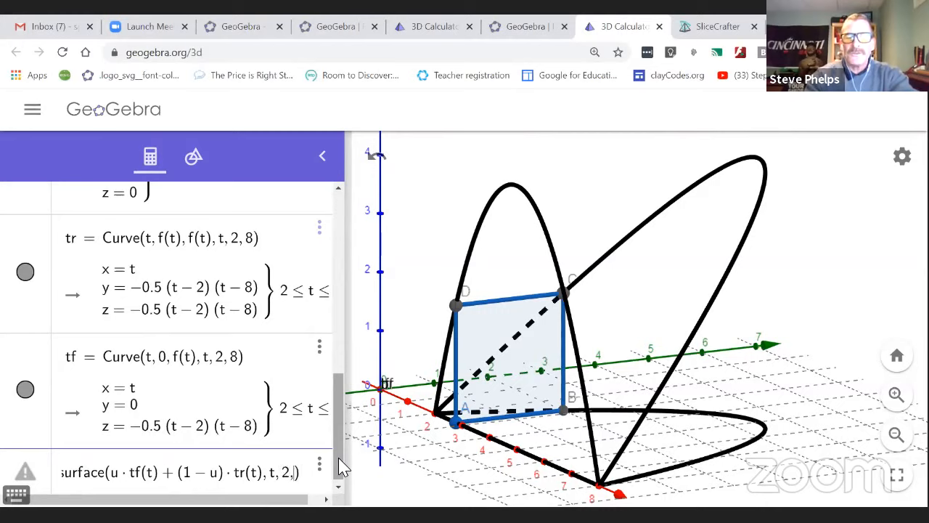
pyautogui.write(', u, ')
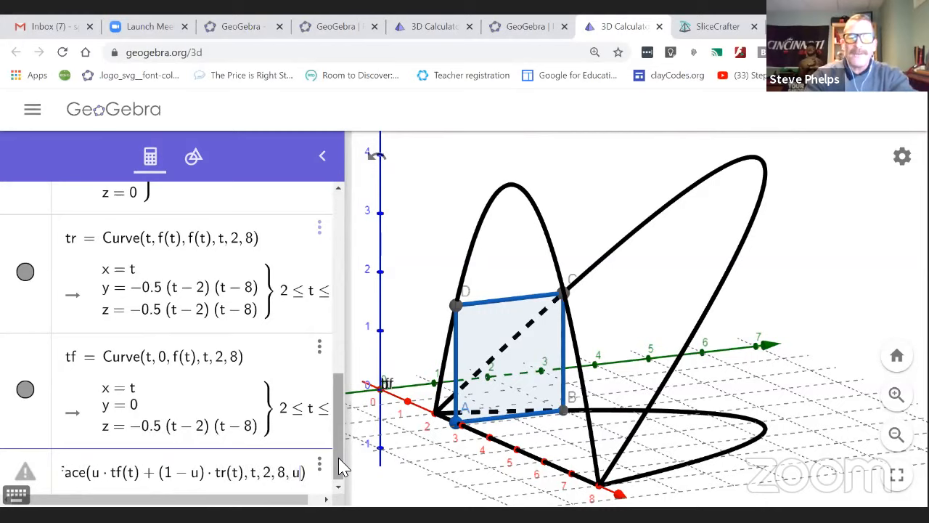
pyautogui.write('0, 1')
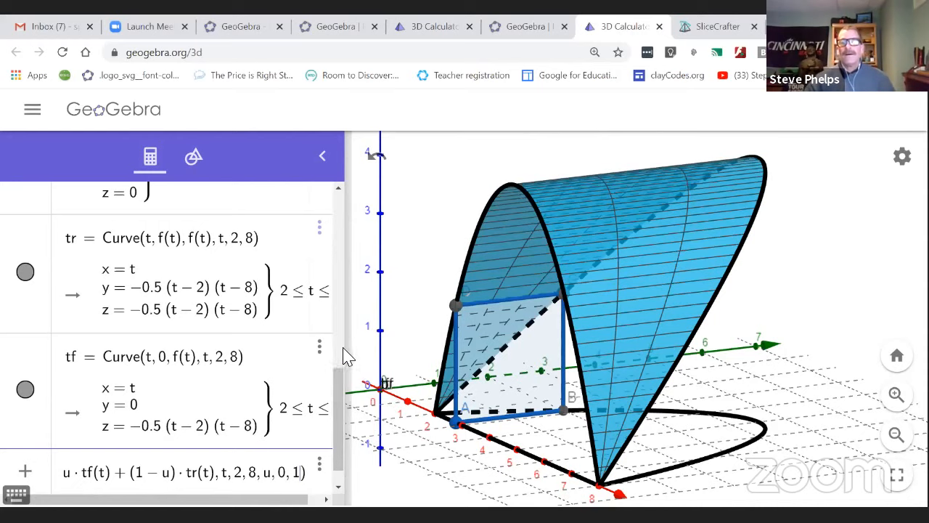
pyautogui.moveTo(350, 349); pyautogui.dragTo(450, 344)
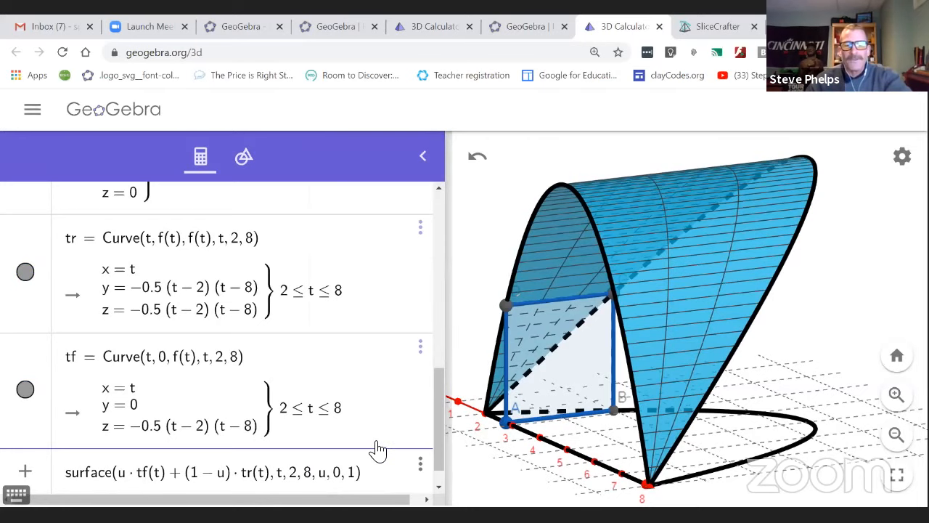
# Step: Enlarge the page so the full formula is readable and create the top surface between tf and tr
pyautogui.keyDown('ctrl'); pyautogui.scroll(-2, 376, 451); pyautogui.keyUp('ctrl')
pyautogui.keyDown('ctrl'); pyautogui.scroll(2, 366, 466); pyautogui.keyUp('ctrl')
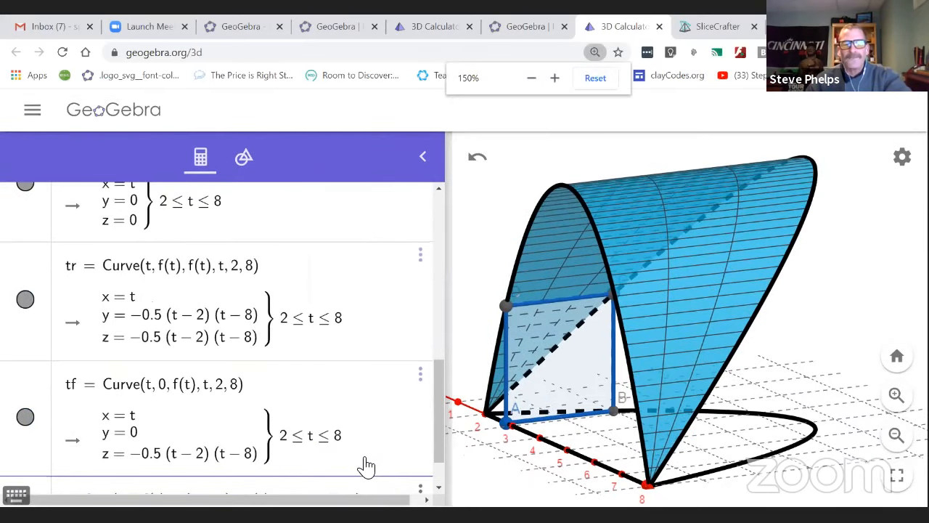
pyautogui.keyDown('ctrl'); pyautogui.scroll(1, 366, 465); pyautogui.keyUp('ctrl')
pyautogui.moveTo(530, 389); pyautogui.dragTo(523, 462)
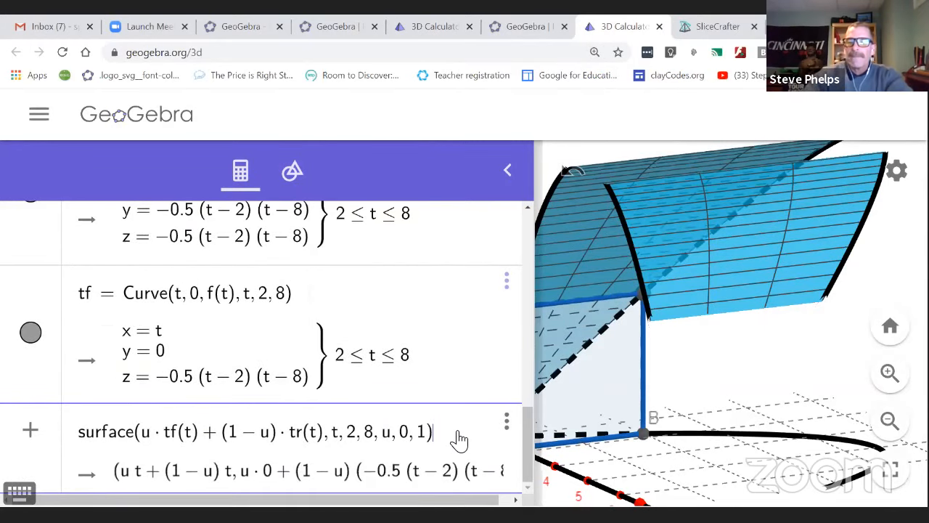
pyautogui.press('Return')
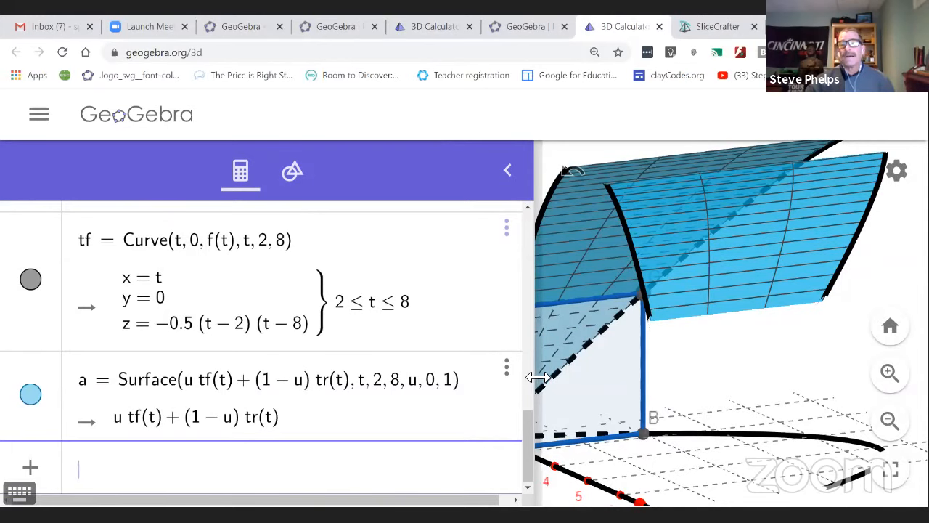
# Step: Narrow the algebra area and reduce the page zoom to fit the whole solid in the 3D view
pyautogui.moveTo(534, 385); pyautogui.dragTo(497, 386)
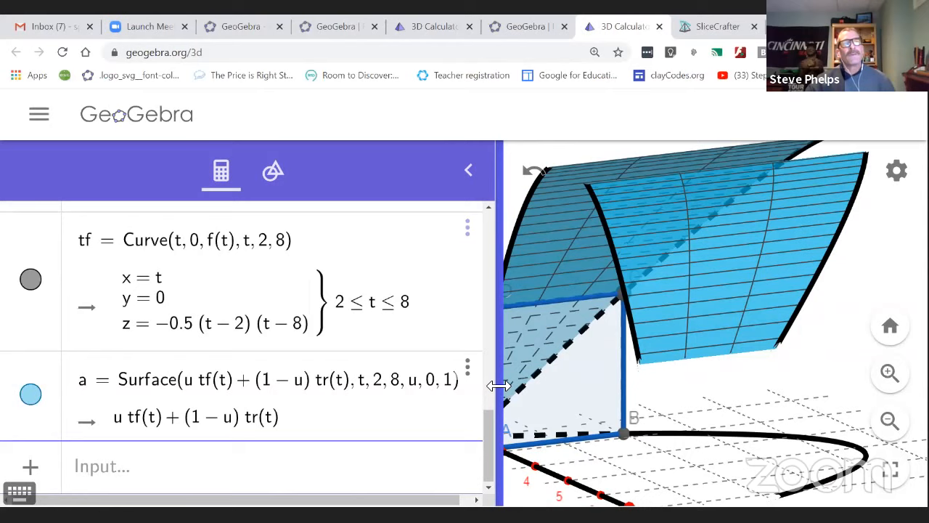
pyautogui.moveTo(499, 386); pyautogui.dragTo(462, 377)
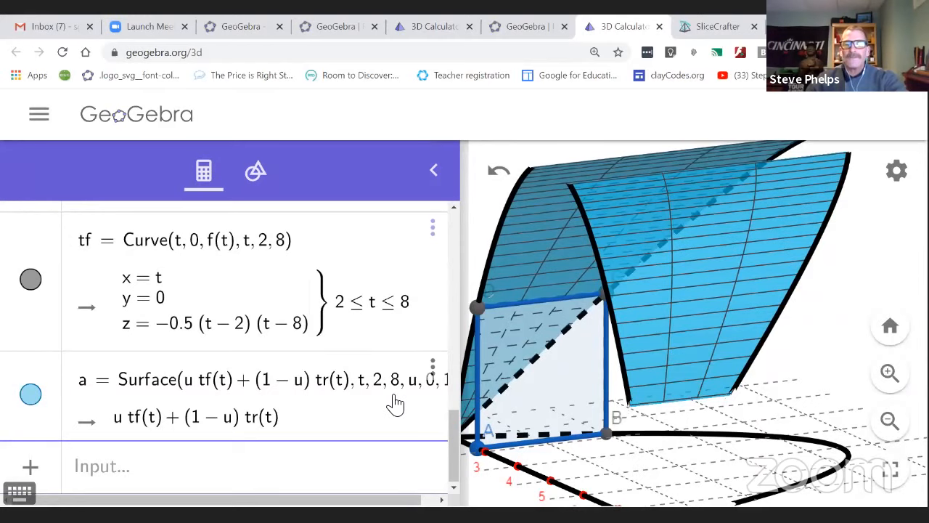
pyautogui.keyDown('ctrl'); pyautogui.scroll(1, 392, 395); pyautogui.keyUp('ctrl')
pyautogui.keyDown('ctrl'); pyautogui.scroll(-2, 392, 396); pyautogui.keyUp('ctrl')
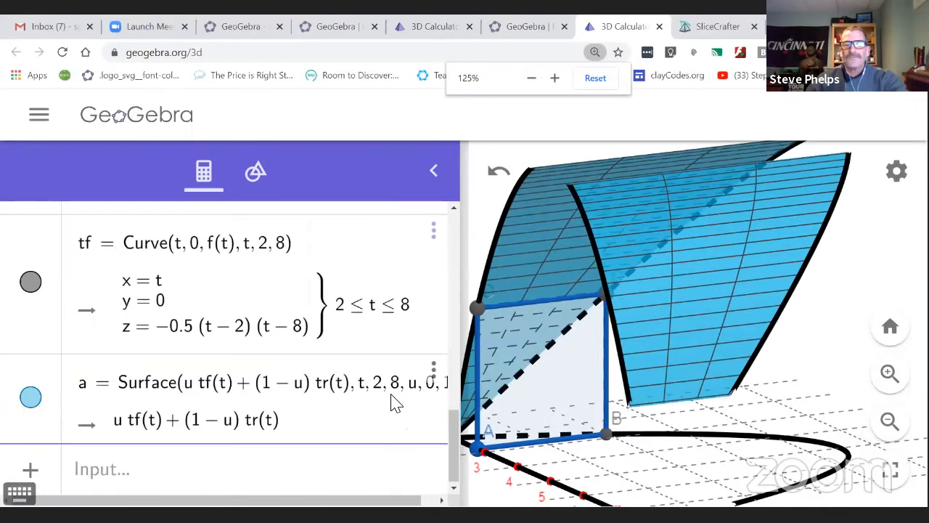
pyautogui.keyDown('ctrl'); pyautogui.scroll(-1, 392, 398); pyautogui.keyUp('ctrl')
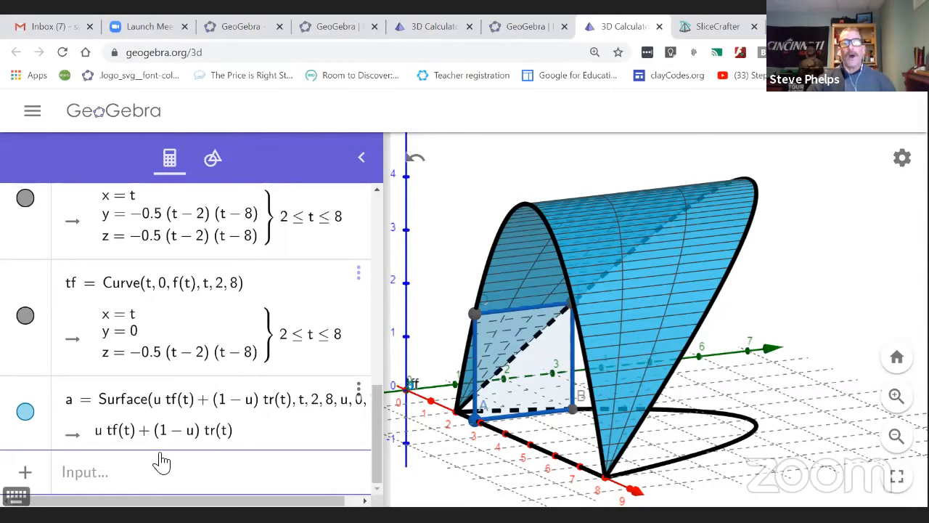
# Step: Create the rear surface as Surface(u tr(t) + (1-u) br(t), t, 2, 8, u, 0, 1)
pyautogui.click(125, 475)
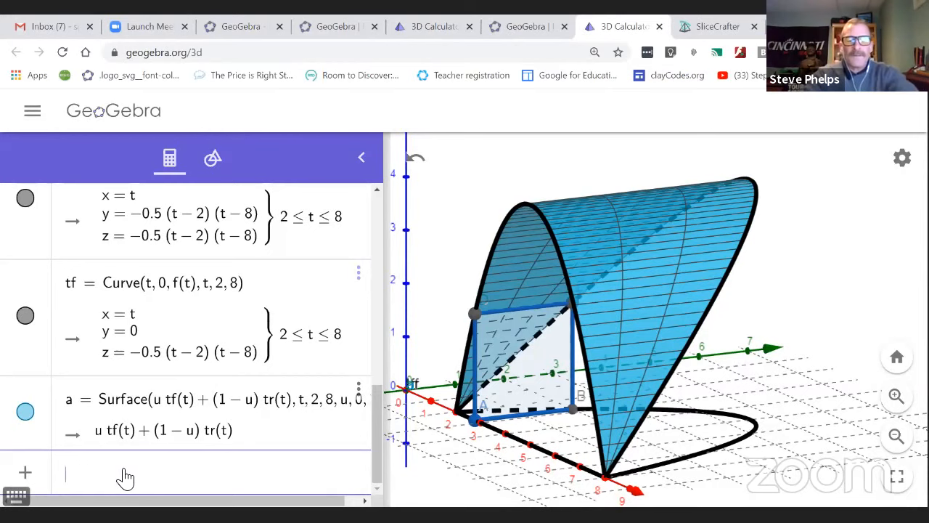
pyautogui.write('surface(')
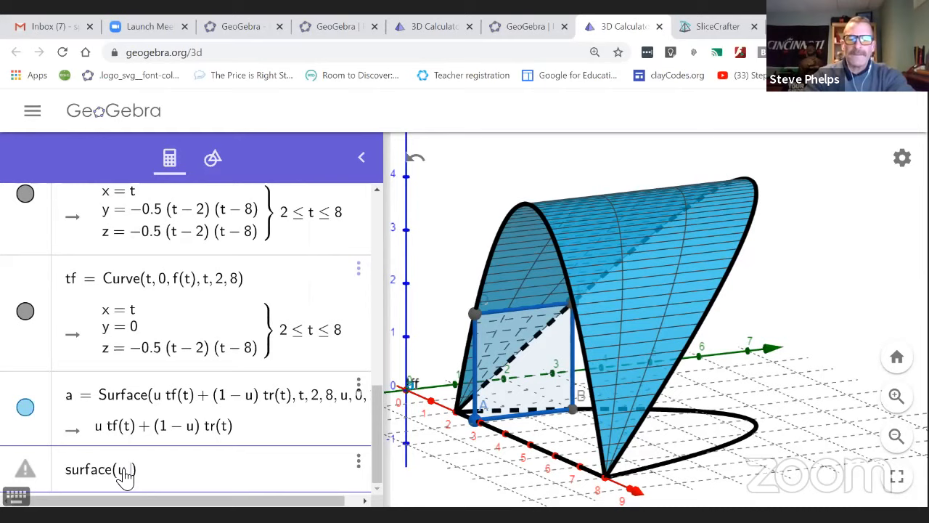
pyautogui.write('u tr')
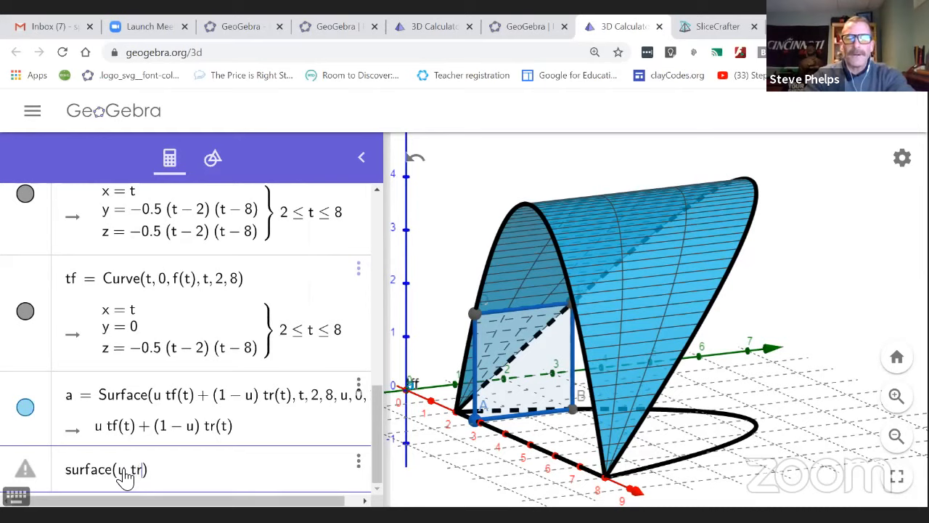
pyautogui.write('(t')
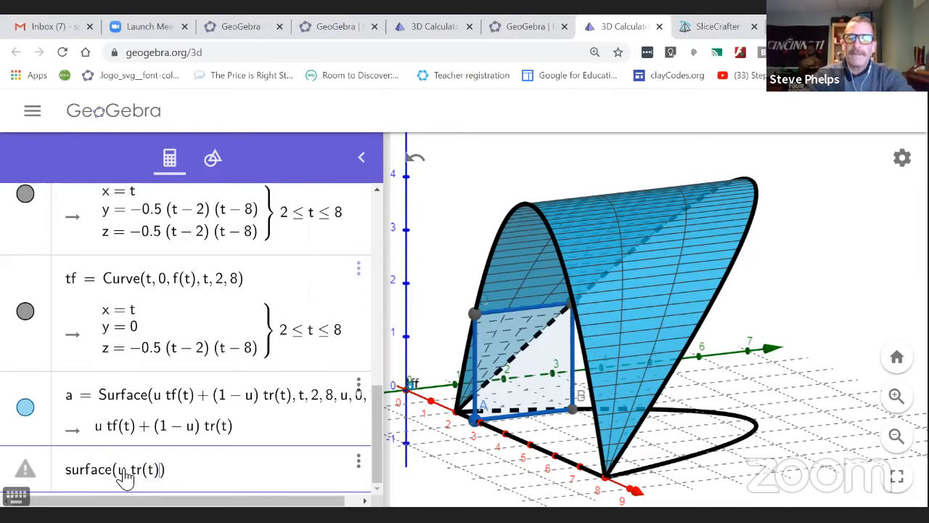
pyautogui.write(' +')
pyautogui.write('(1-u')
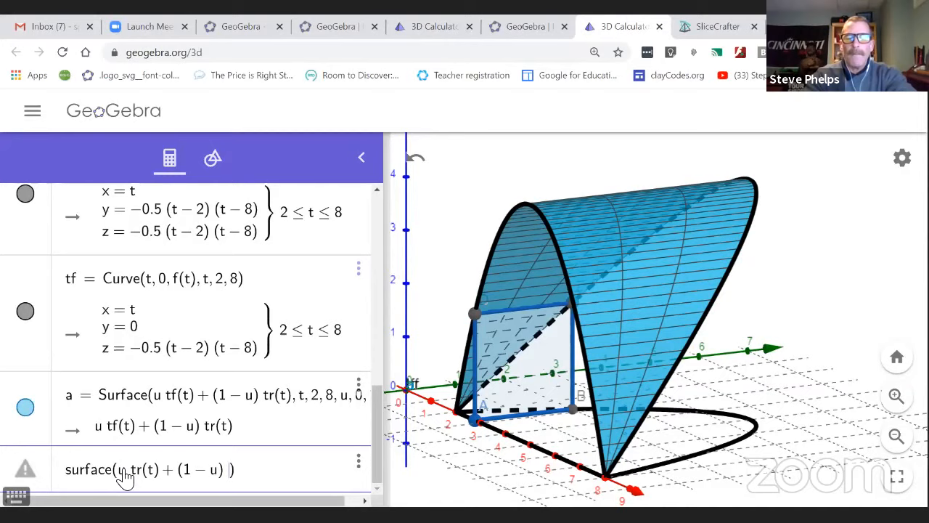
pyautogui.write(') br(t')
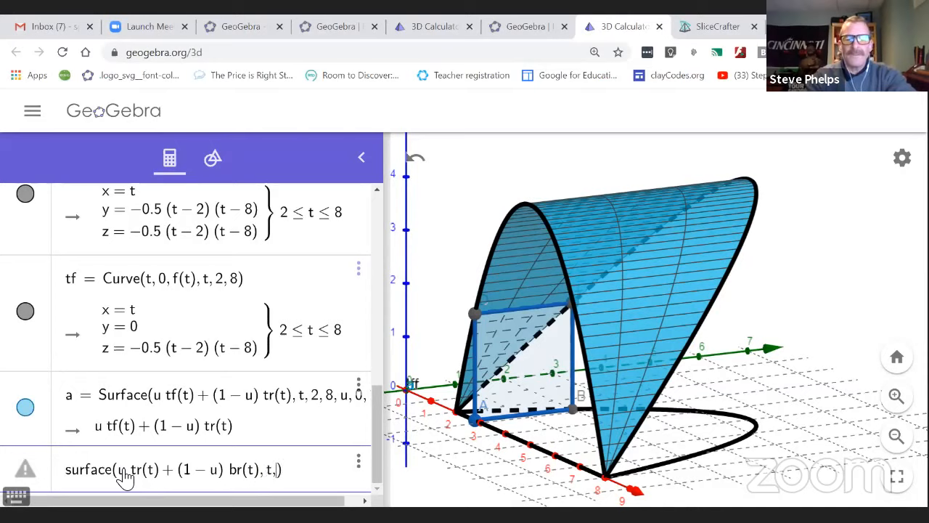
pyautogui.write('8')
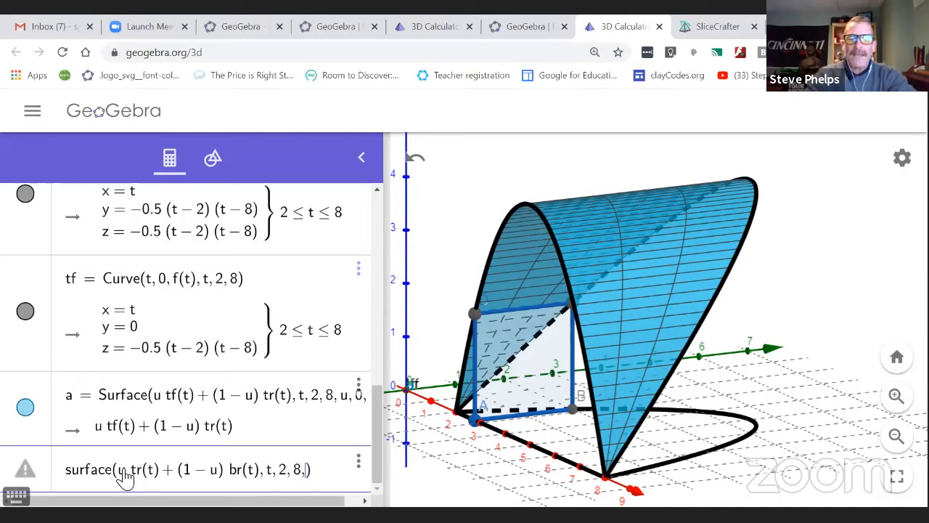
pyautogui.write(',u,0,1')
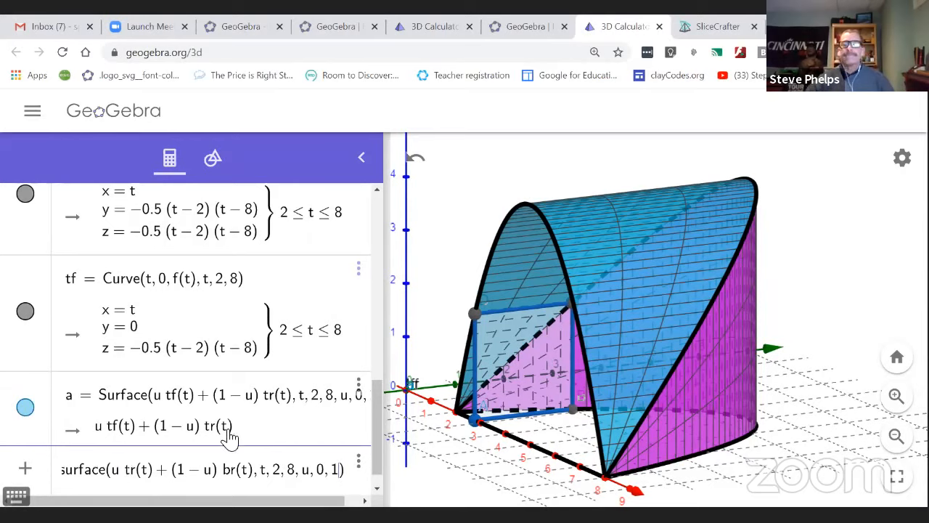
pyautogui.press('Return')
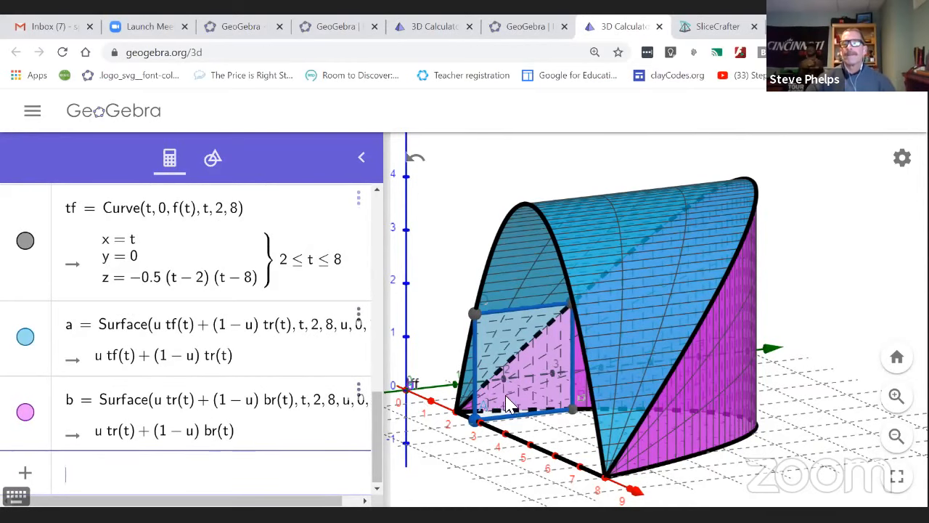
# Step: Slide point A a short way along its segment to check the square against the top and rear surfaces
pyautogui.moveTo(771, 456); pyautogui.dragTo(710, 461)
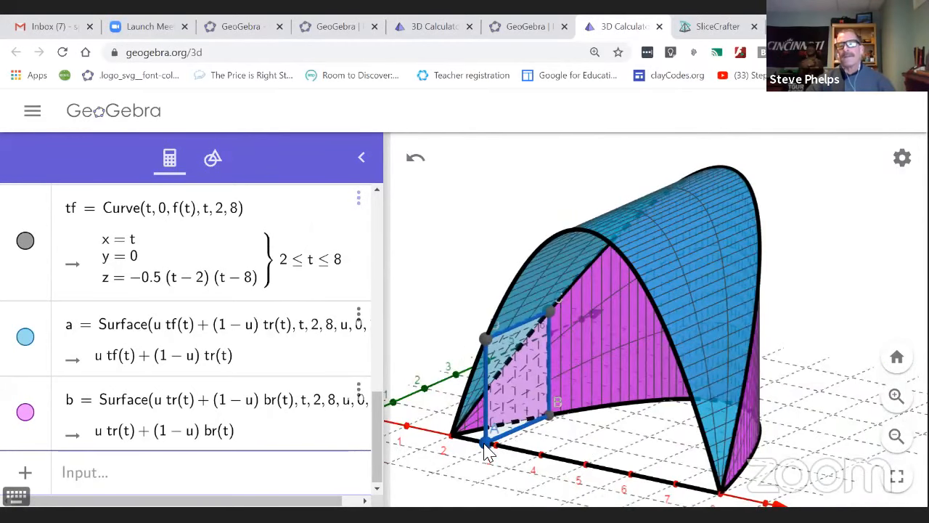
pyautogui.moveTo(485, 445); pyautogui.dragTo(492, 469)
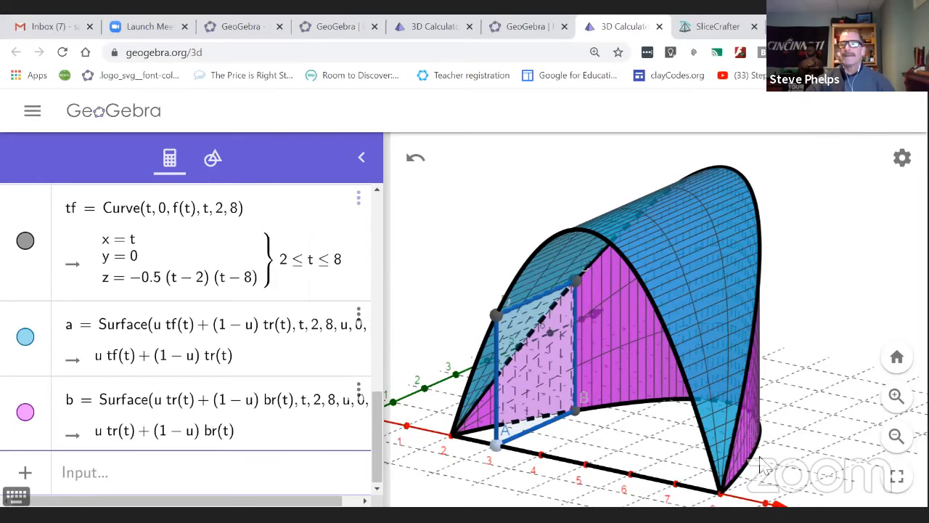
pyautogui.moveTo(762, 466); pyautogui.dragTo(769, 444)
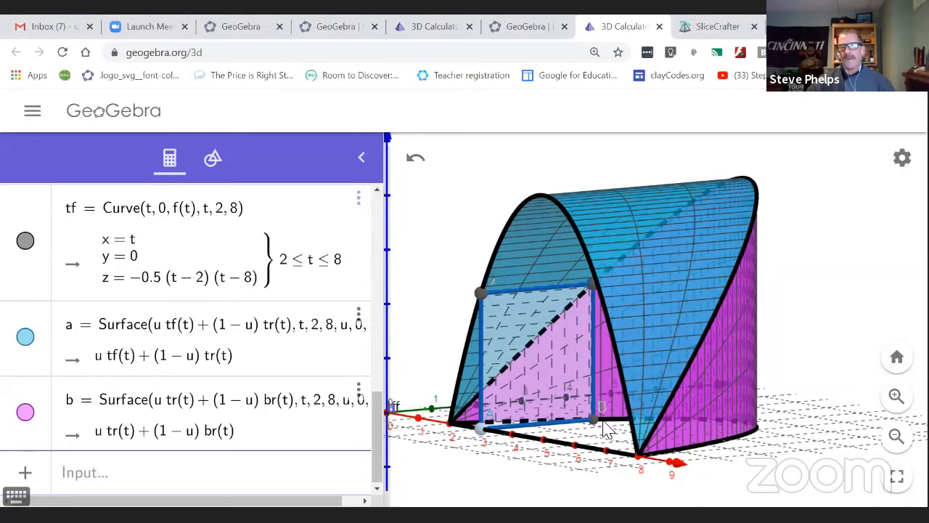
# Step: Create the base surface as Surface(u bf(t) + (1-u) br(t), t, 2, 8, u, 0, 1)
pyautogui.click(111, 483)
pyautogui.write('s')
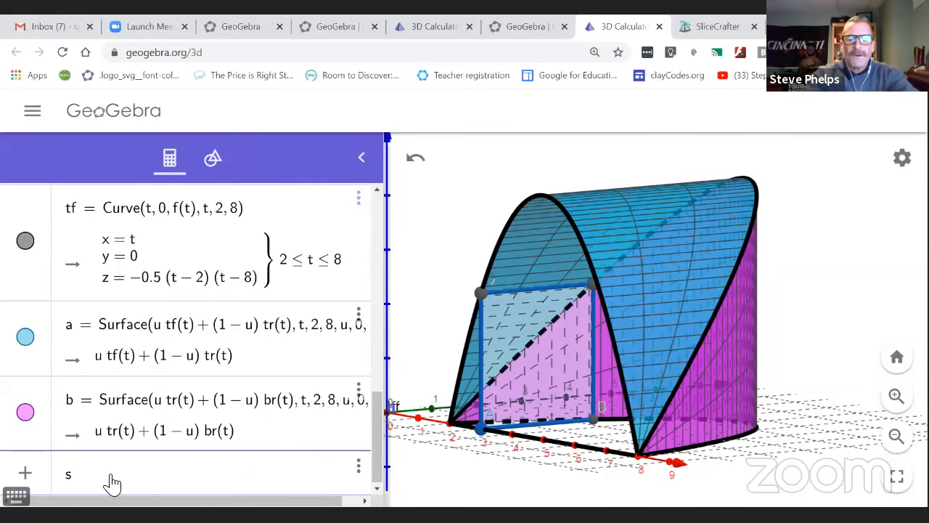
pyautogui.write('urface')
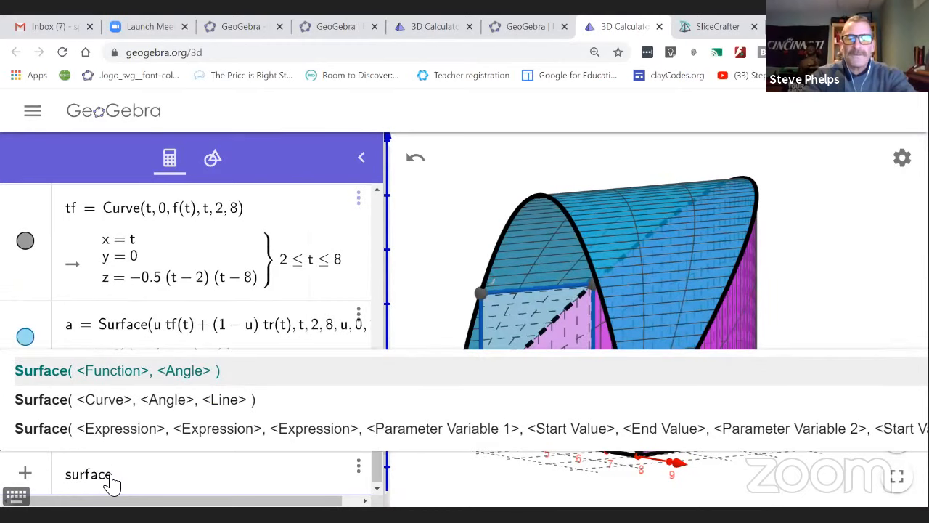
pyautogui.write('(u')
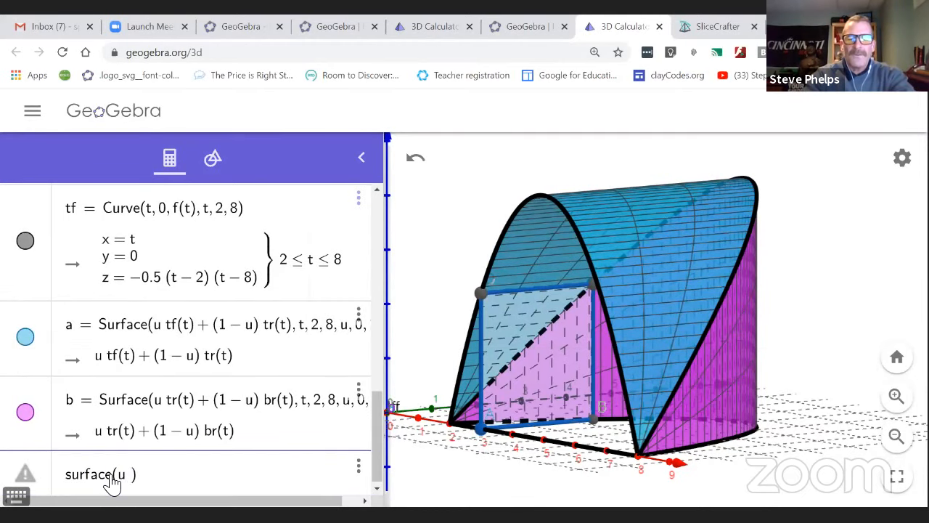
pyautogui.write(' bf(t')
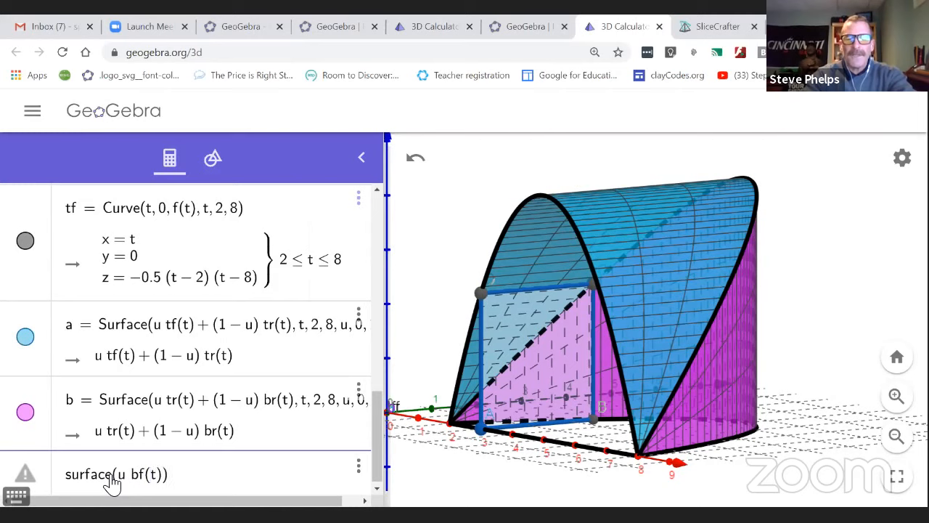
pyautogui.write('+(1-u')
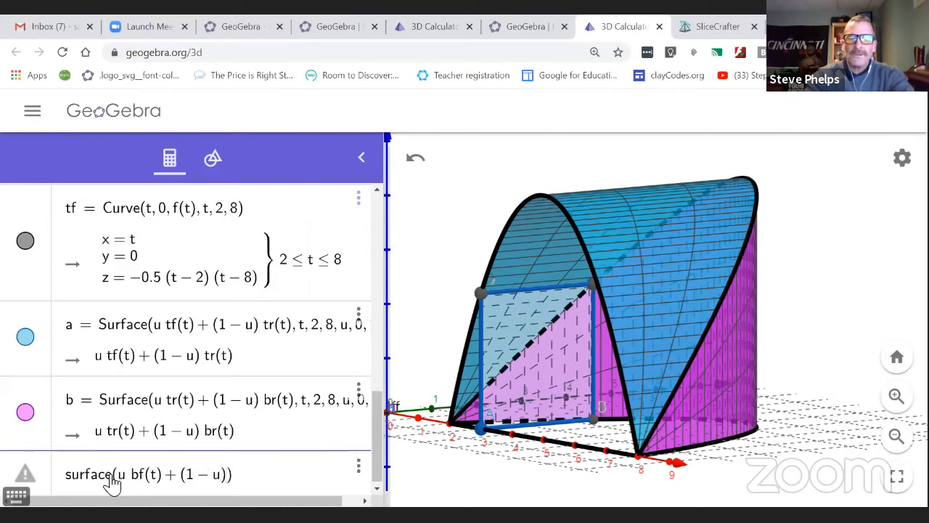
pyautogui.write(') b')
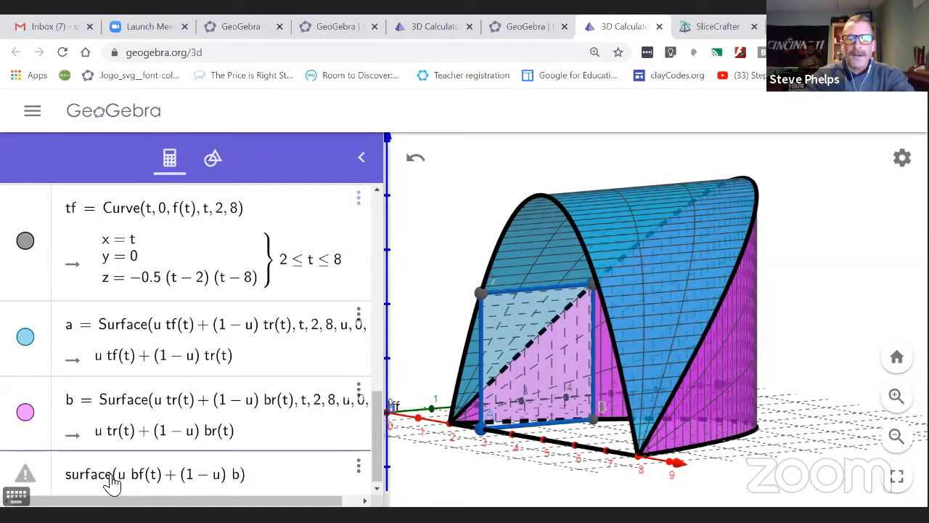
pyautogui.write('r(t),')
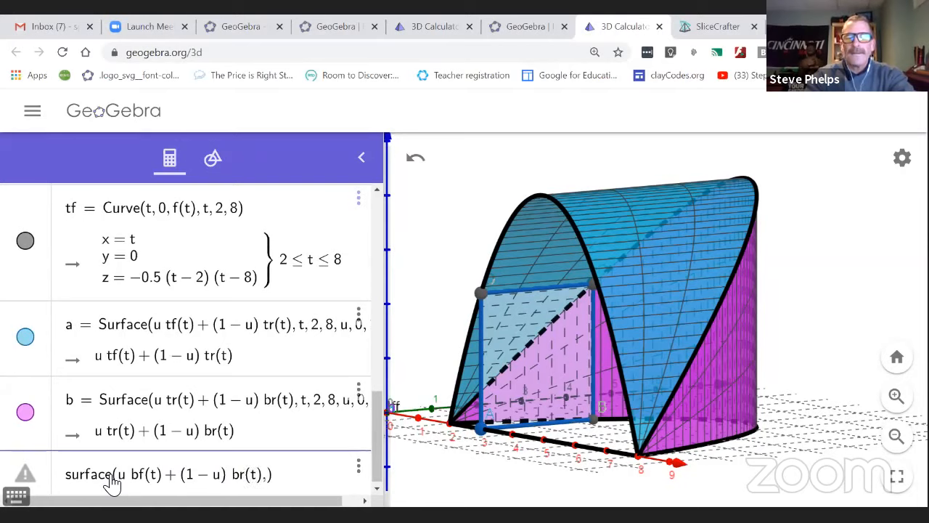
pyautogui.write('t,2,8,')
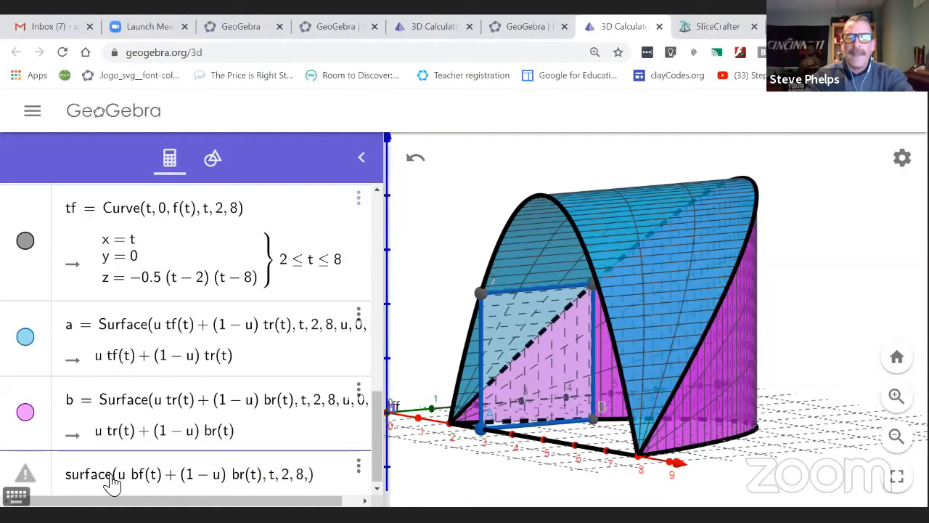
pyautogui.write('u, ')
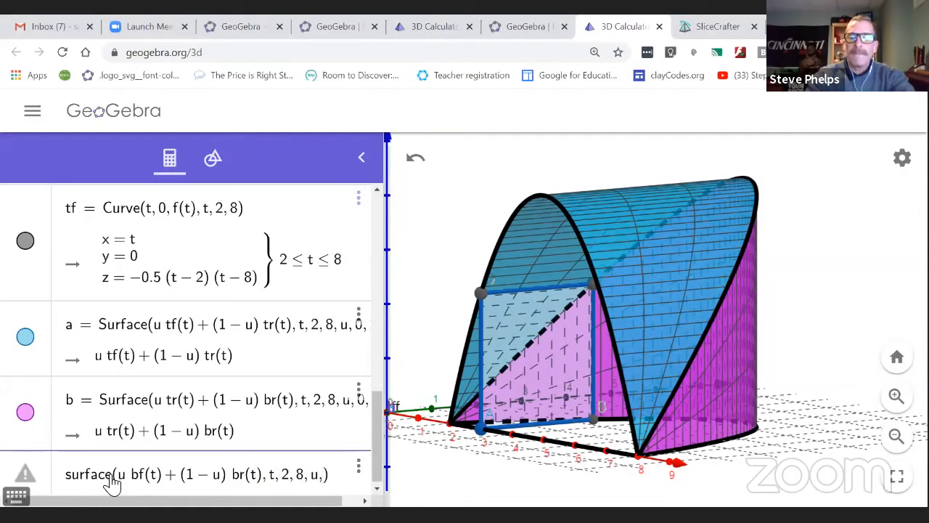
pyautogui.write('0,1')
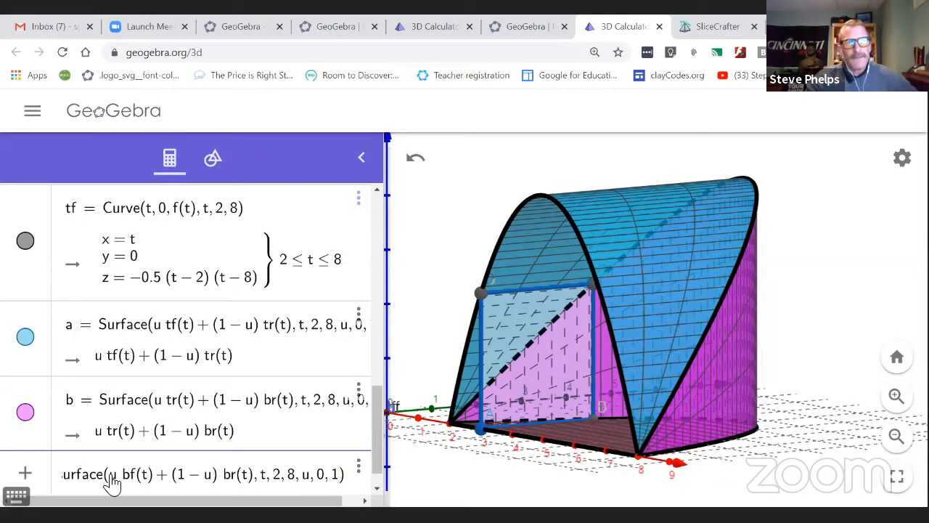
pyautogui.press('Return')
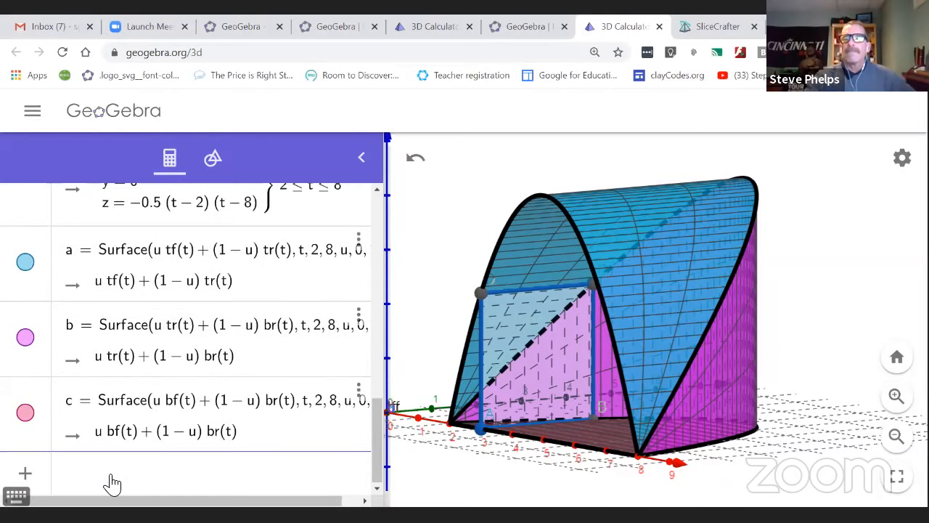
# Step: Move point A farther along the x-axis segment to check the square cross-section inside the top, rear and base surfaces
pyautogui.rightClick(480, 301)
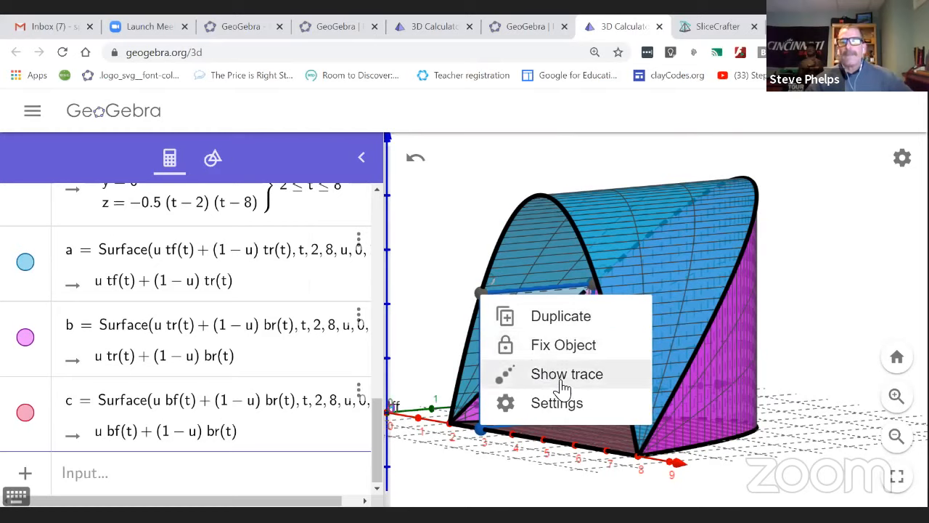
pyautogui.click(446, 215)
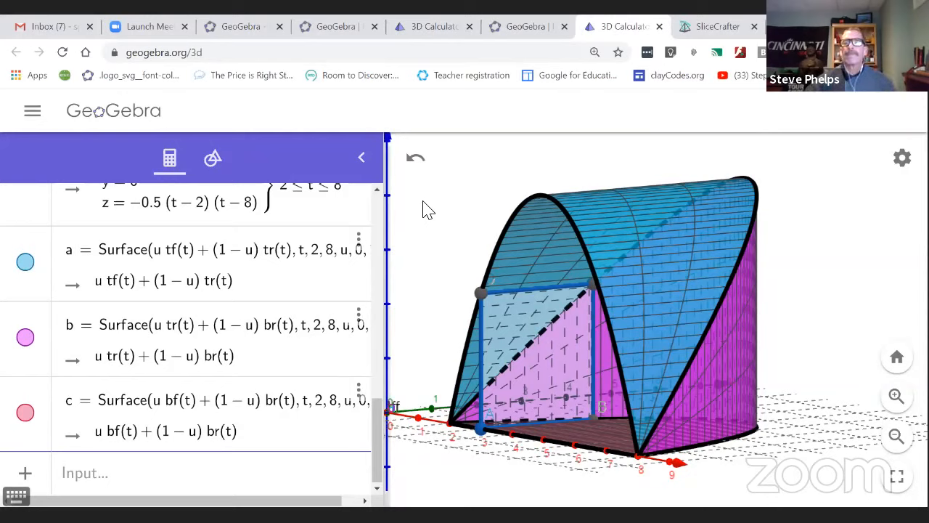
pyautogui.moveTo(427, 249); pyautogui.dragTo(506, 496)
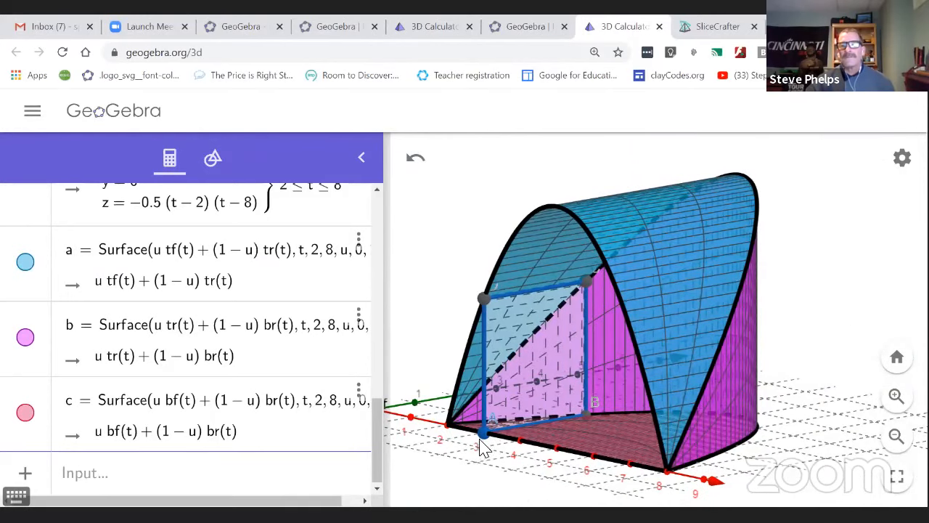
pyautogui.moveTo(482, 438); pyautogui.dragTo(462, 452)
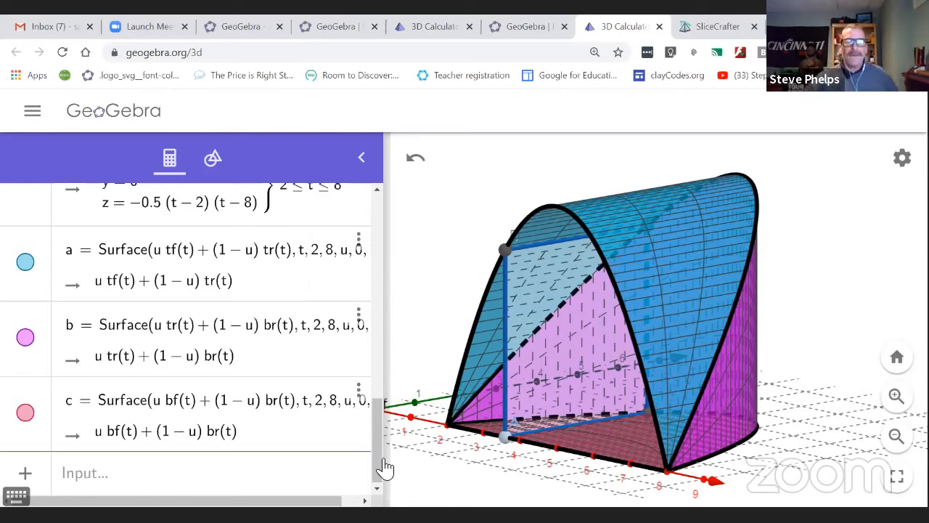
# Step: Create the front surface as Surface(u bf(t) + (1-u) tf(t), t, 2, 8, u, 0, 1)
pyautogui.click(113, 480)
pyautogui.write('s')
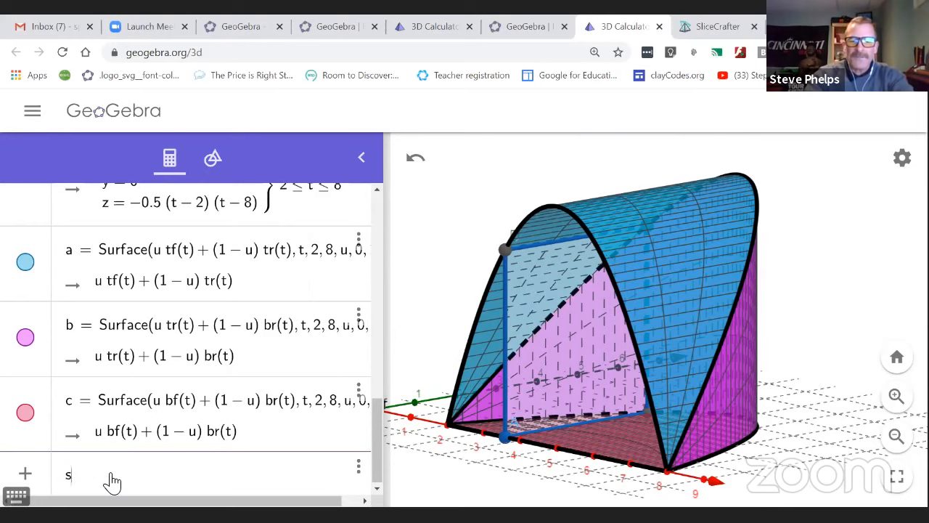
pyautogui.write('urfac')
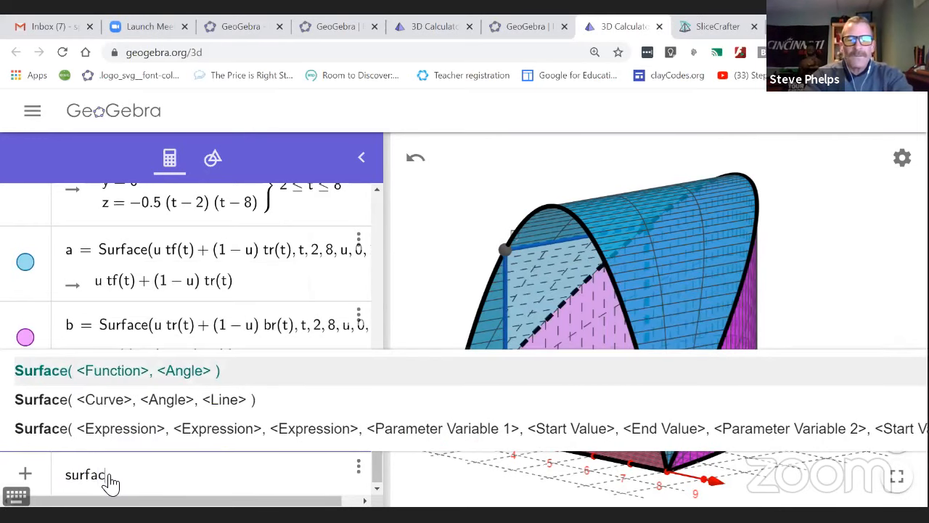
pyautogui.write('(')
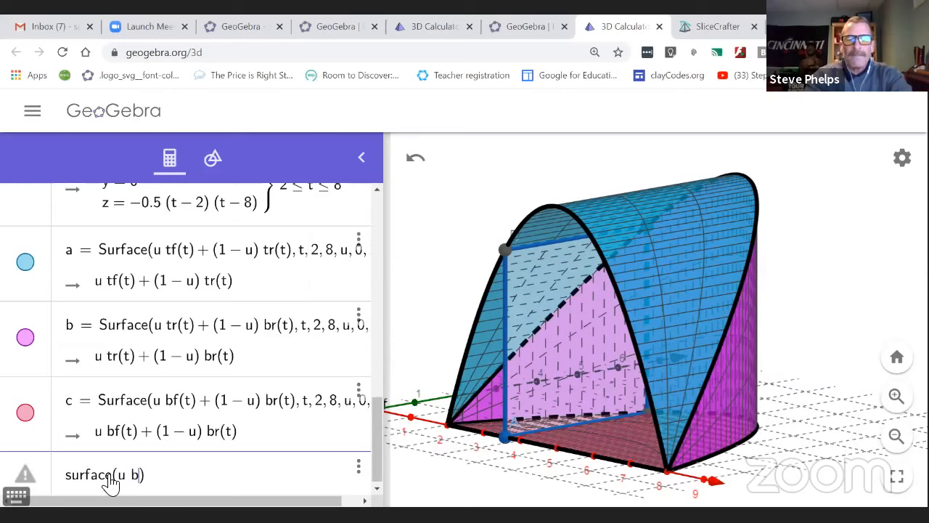
pyautogui.write('u bf(')
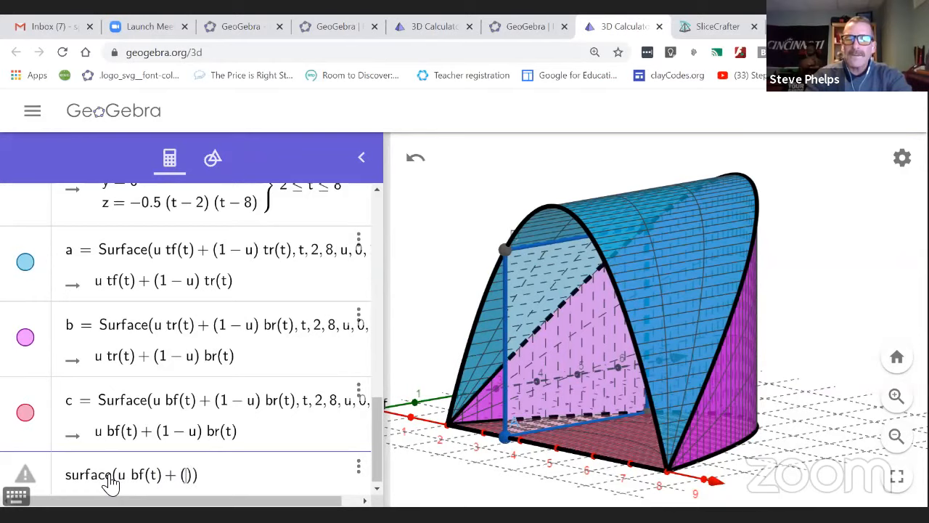
pyautogui.write('t)+(1-')
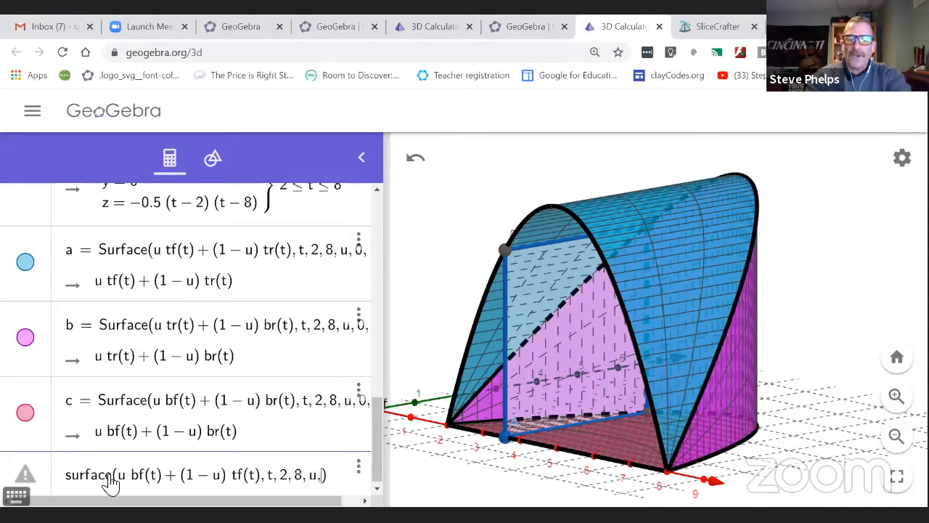
pyautogui.write(', 1')
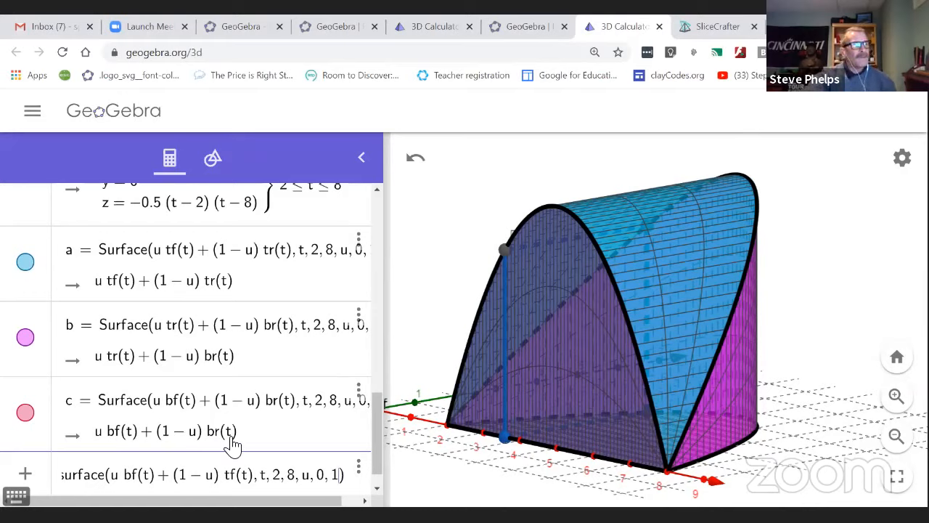
pyautogui.press('Return')
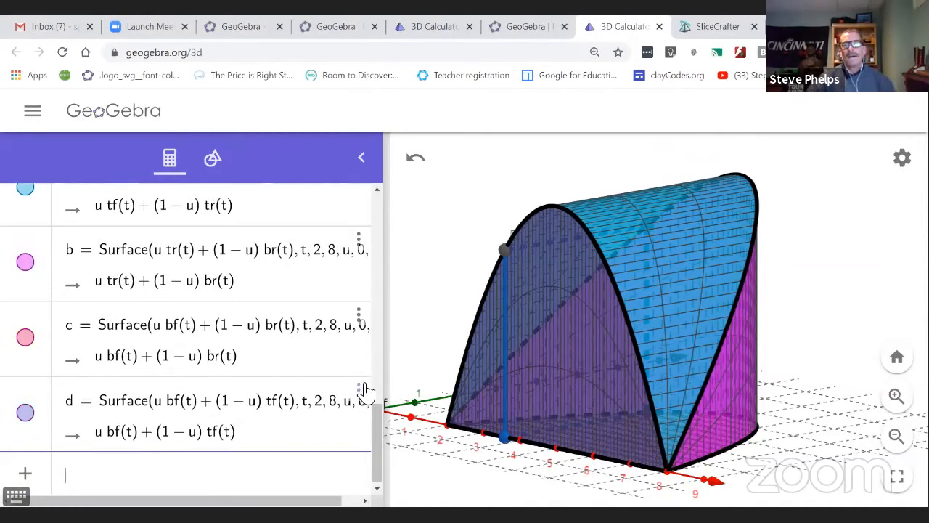
# Step: Widen the algebra list to fit the full surface definitions, and set the line thickness of top surface a to 0
pyautogui.moveTo(390, 370); pyautogui.dragTo(443, 374)
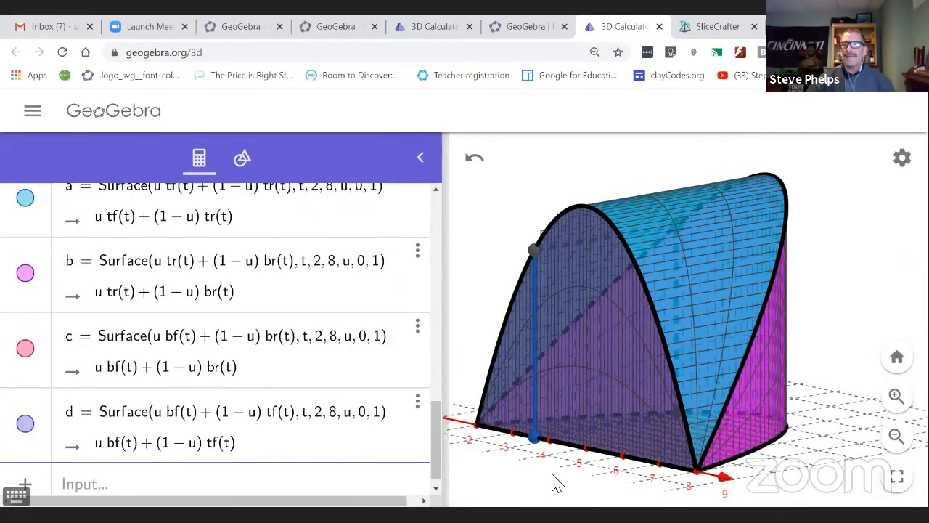
pyautogui.moveTo(552, 483); pyautogui.dragTo(520, 479)
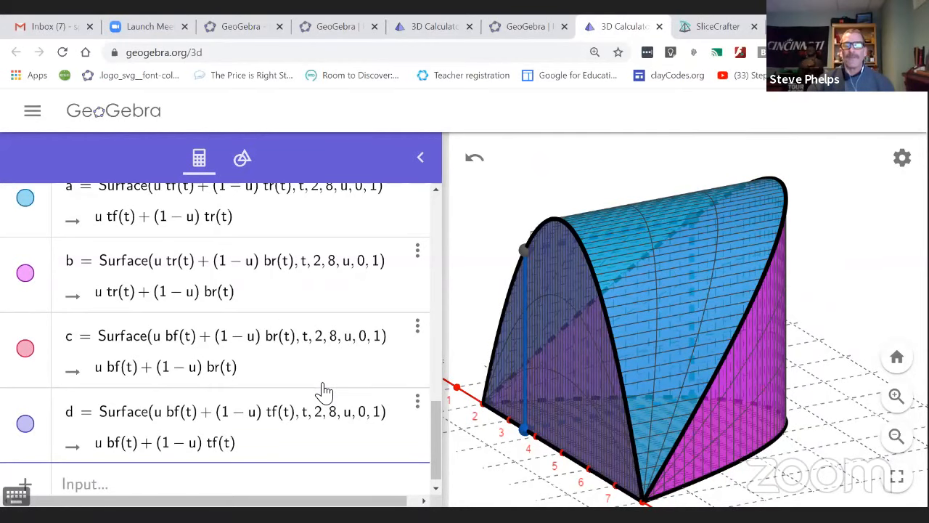
pyautogui.scroll(2, 325, 391)
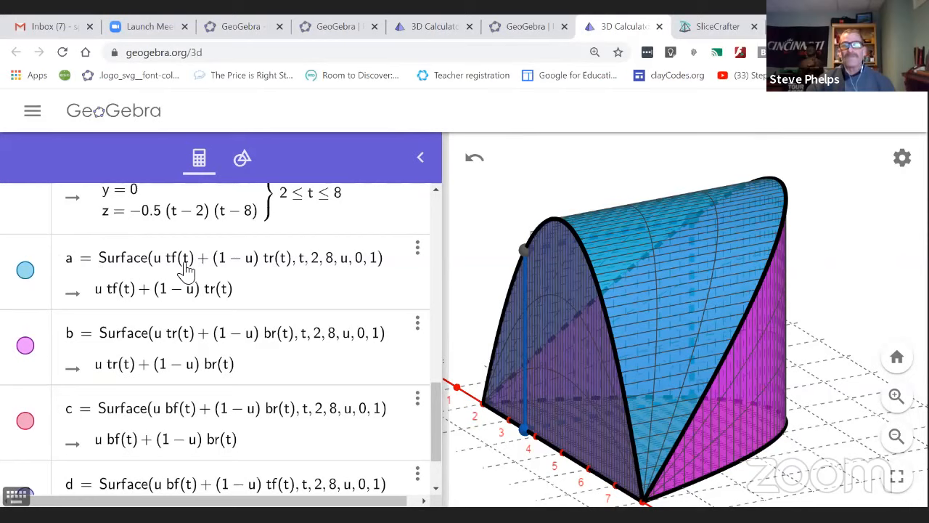
pyautogui.click(418, 252)
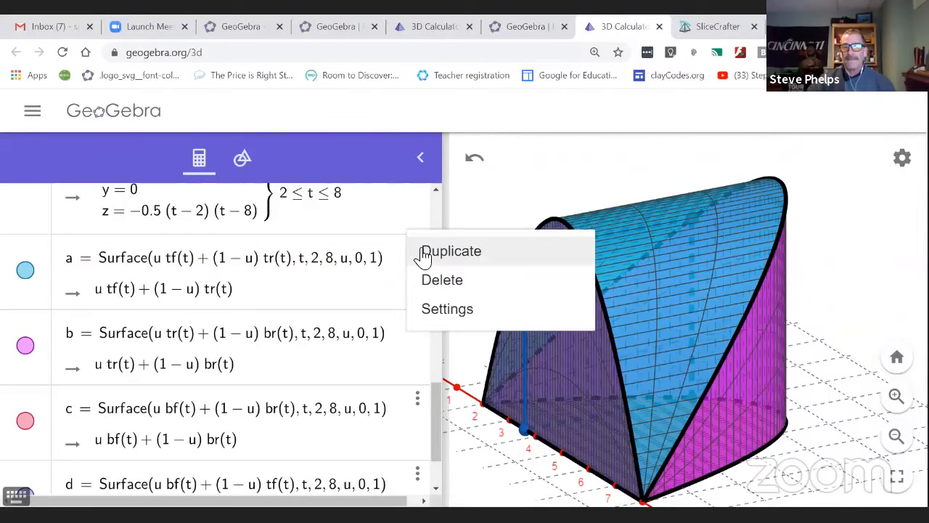
pyautogui.click(431, 310)
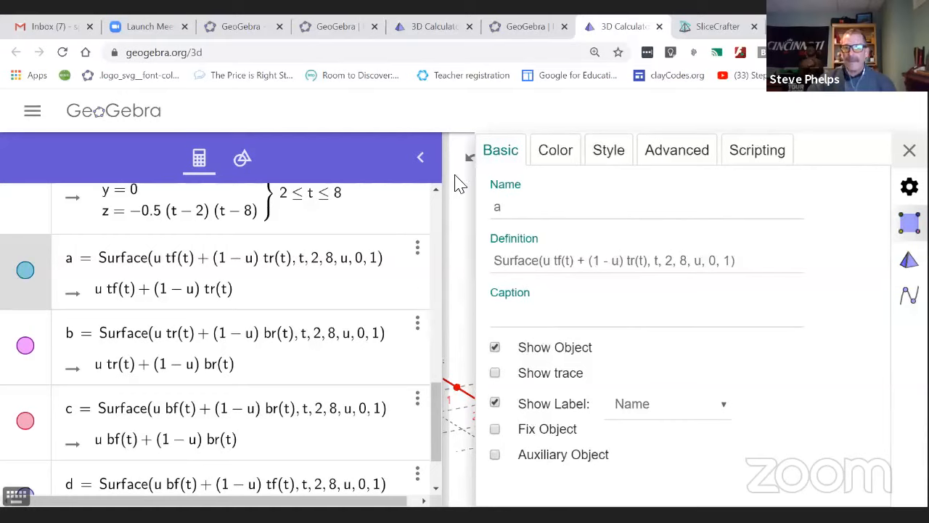
pyautogui.click(609, 152)
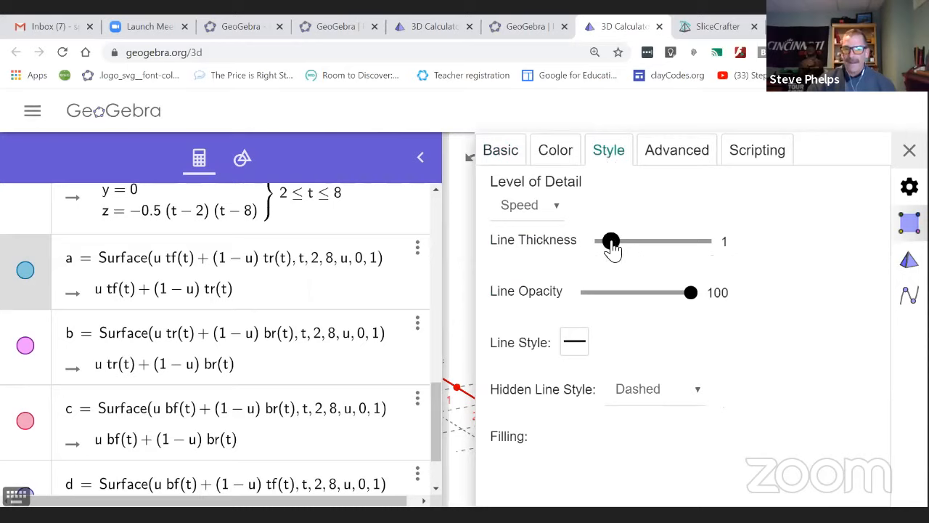
pyautogui.moveTo(612, 246); pyautogui.dragTo(590, 249)
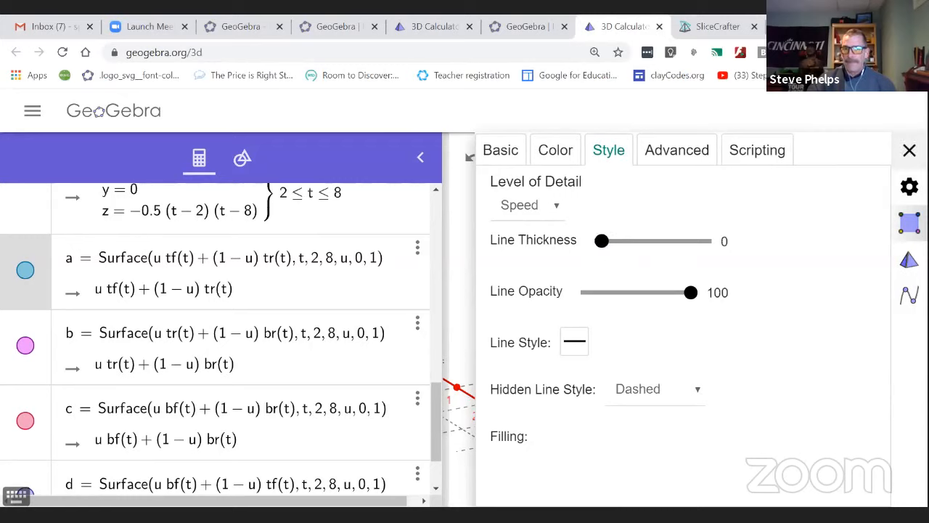
pyautogui.click(909, 150)
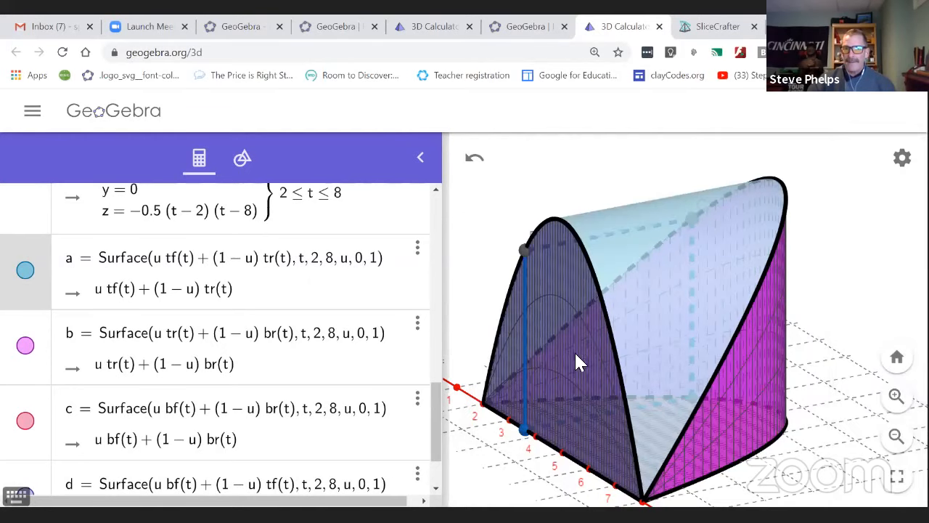
# Step: Set the line thickness of rear surface b to 0 to remove its grid lines
pyautogui.moveTo(490, 302); pyautogui.dragTo(550, 300)
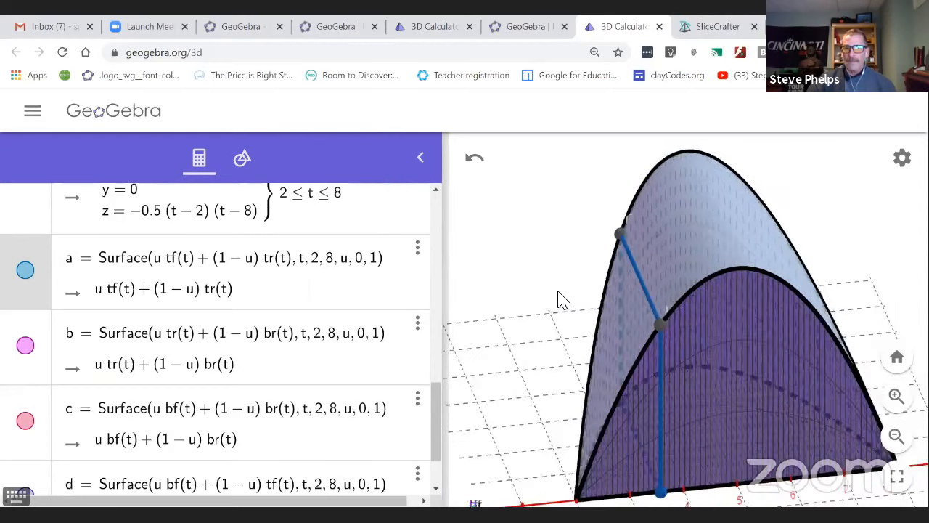
pyautogui.click(559, 292)
pyautogui.moveTo(560, 299); pyautogui.dragTo(483, 292)
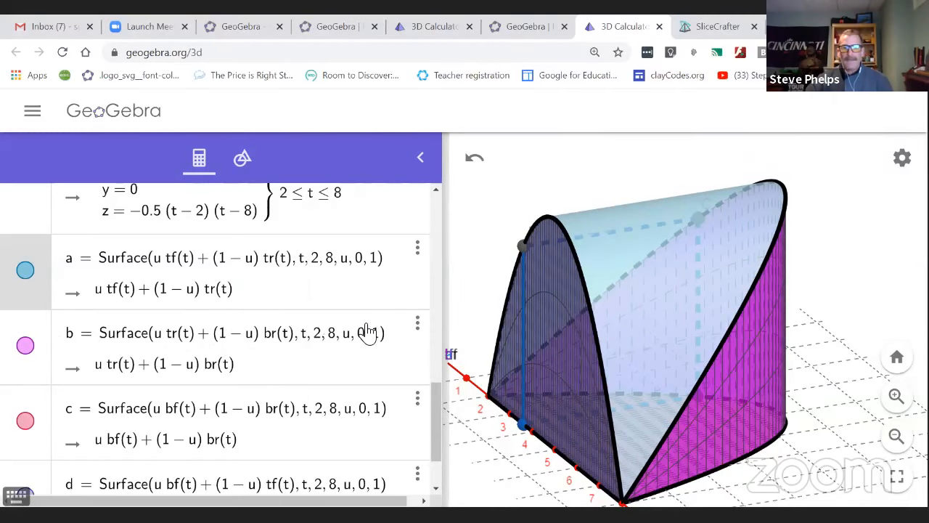
pyautogui.click(418, 324)
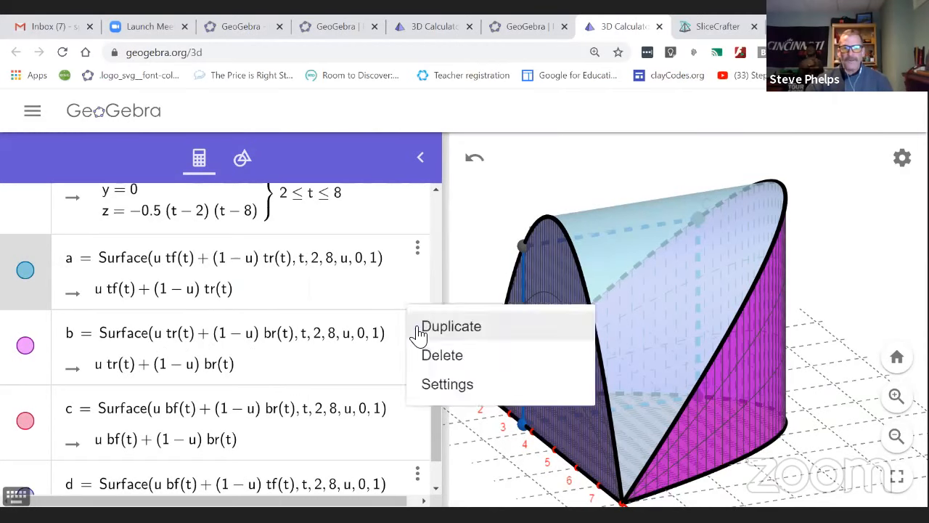
pyautogui.click(442, 388)
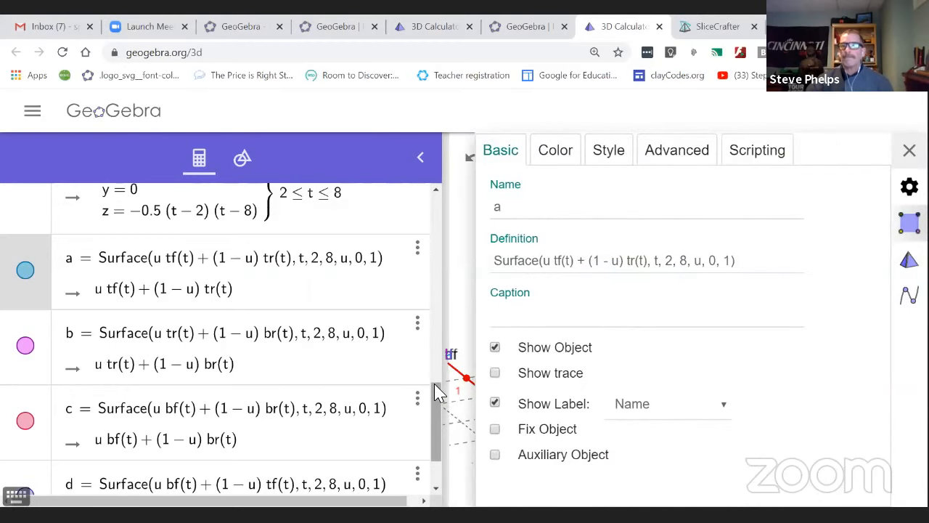
pyautogui.click(609, 158)
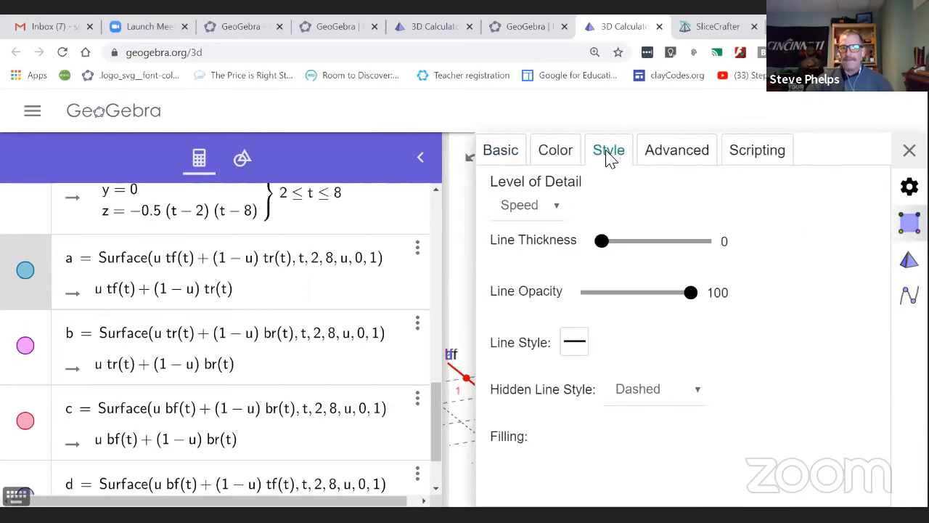
pyautogui.click(313, 372)
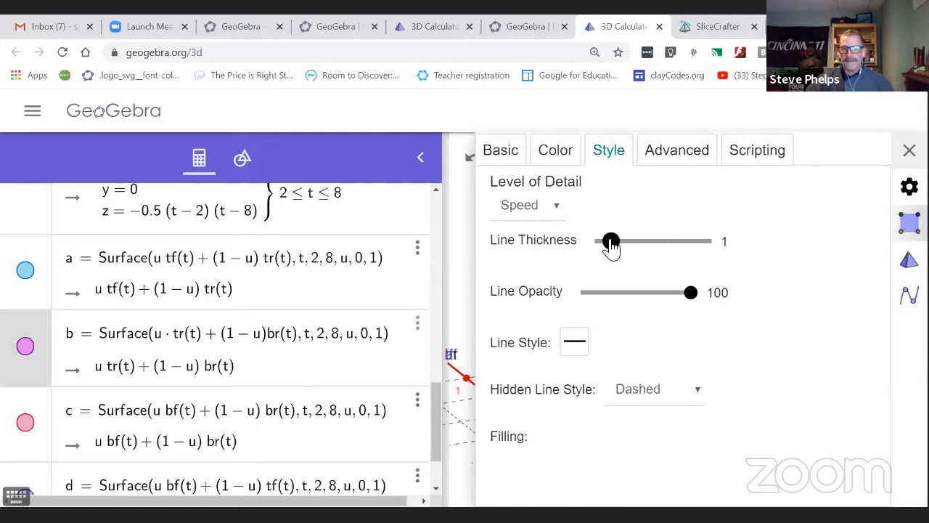
pyautogui.moveTo(612, 246); pyautogui.dragTo(596, 246)
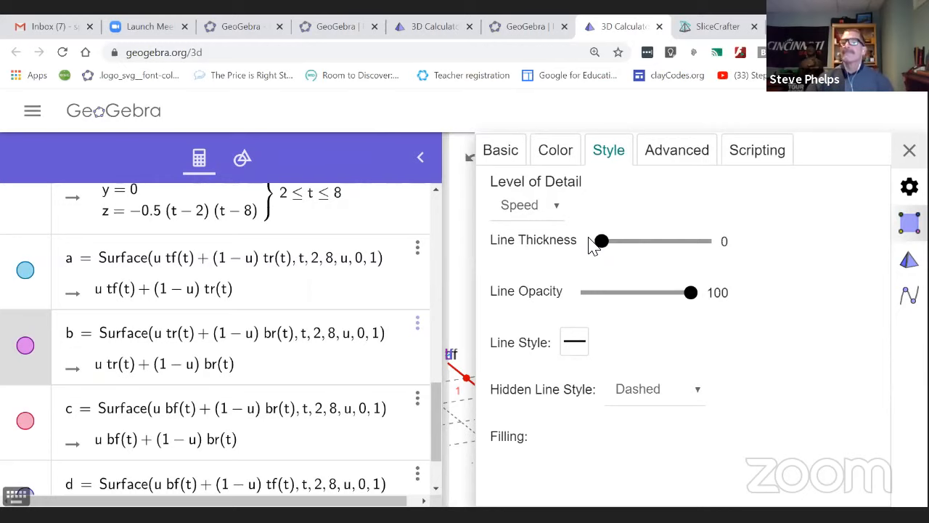
pyautogui.click(910, 150)
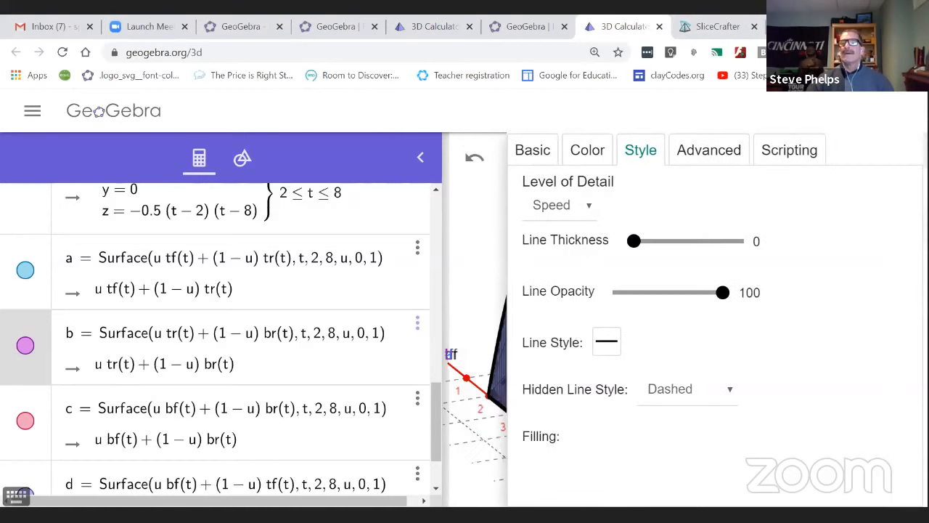
pyautogui.click(903, 157)
pyautogui.click(648, 445)
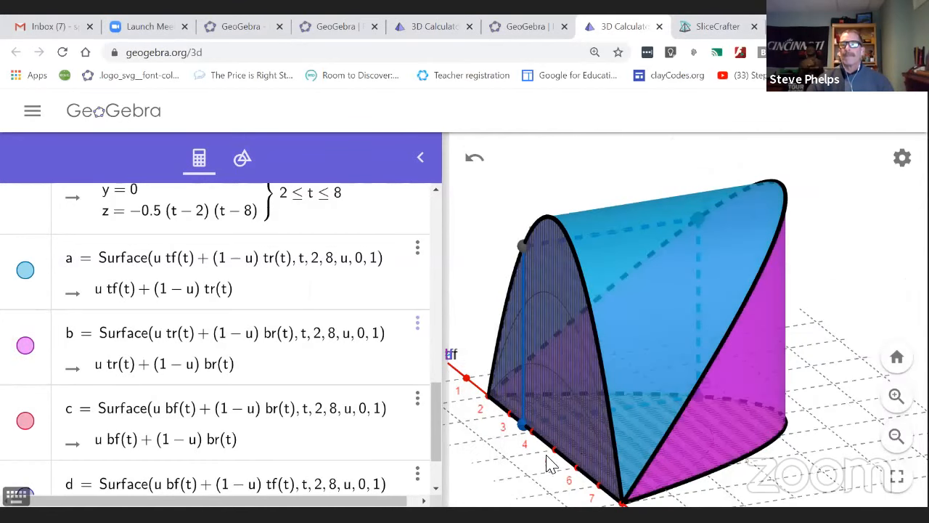
# Step: Set the line thickness of base surface c to 0 to remove its grid lines
pyautogui.moveTo(553, 473); pyautogui.dragTo(568, 460)
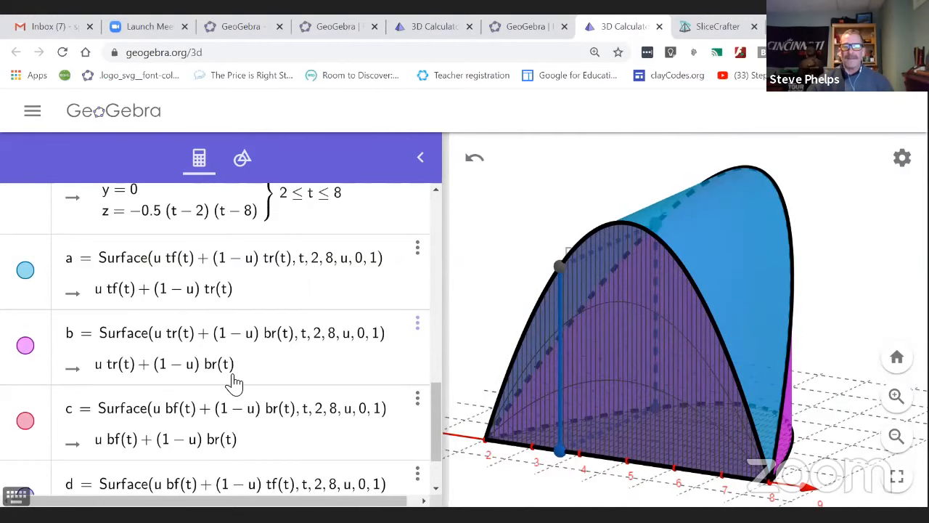
pyautogui.click(385, 440)
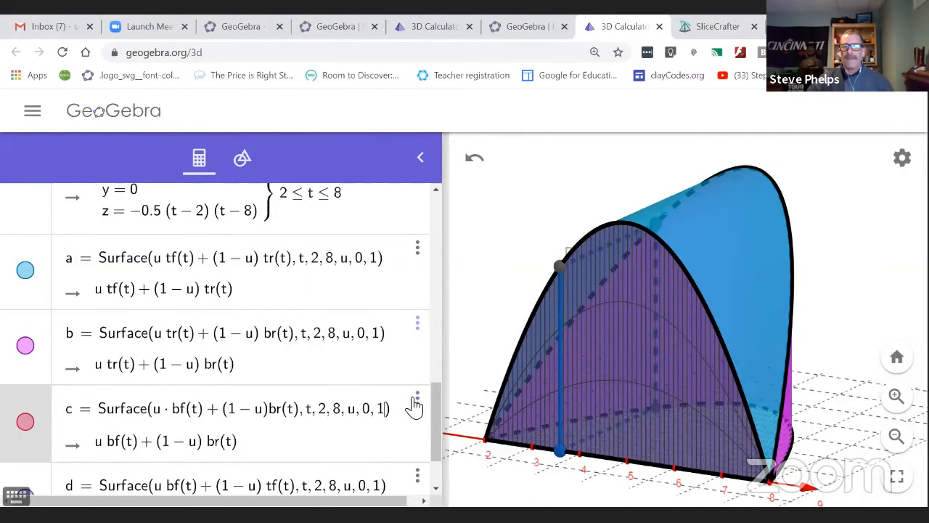
pyautogui.click(416, 399)
pyautogui.click(439, 464)
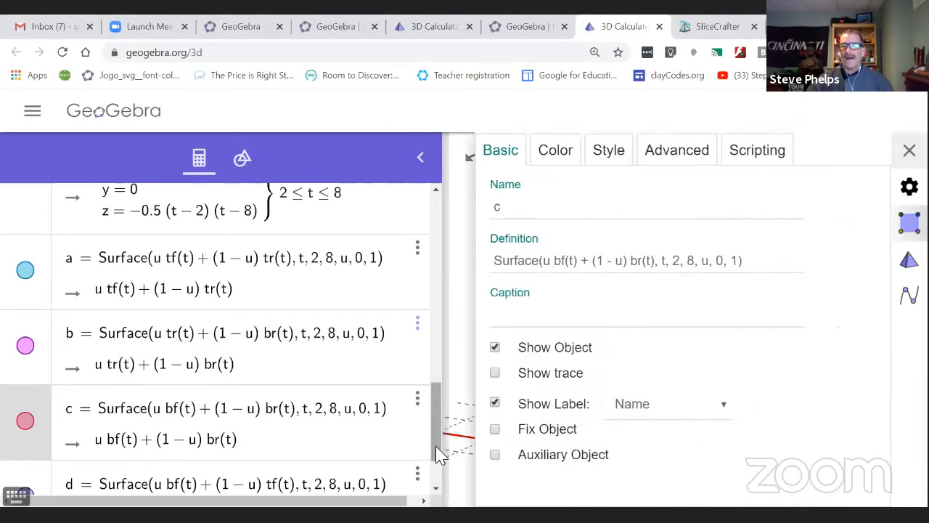
pyautogui.click(600, 156)
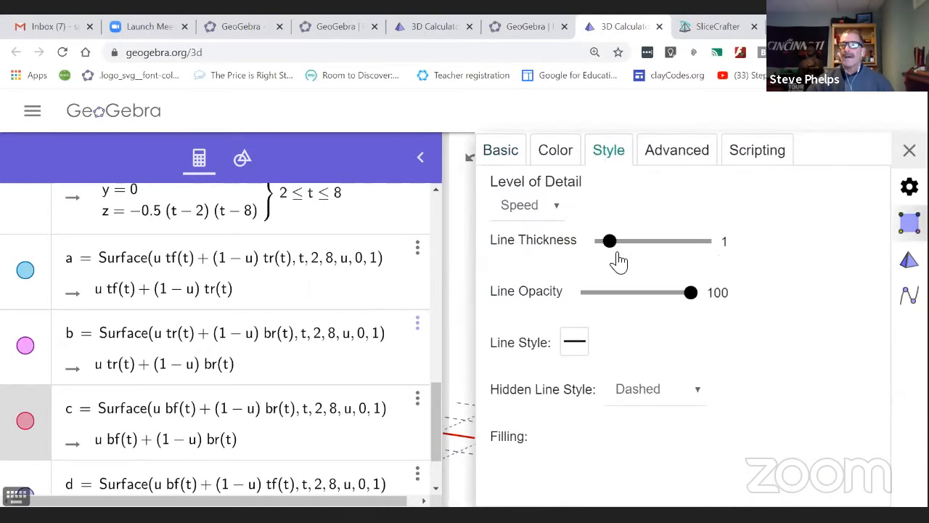
pyautogui.moveTo(617, 249); pyautogui.dragTo(590, 262)
pyautogui.click(909, 150)
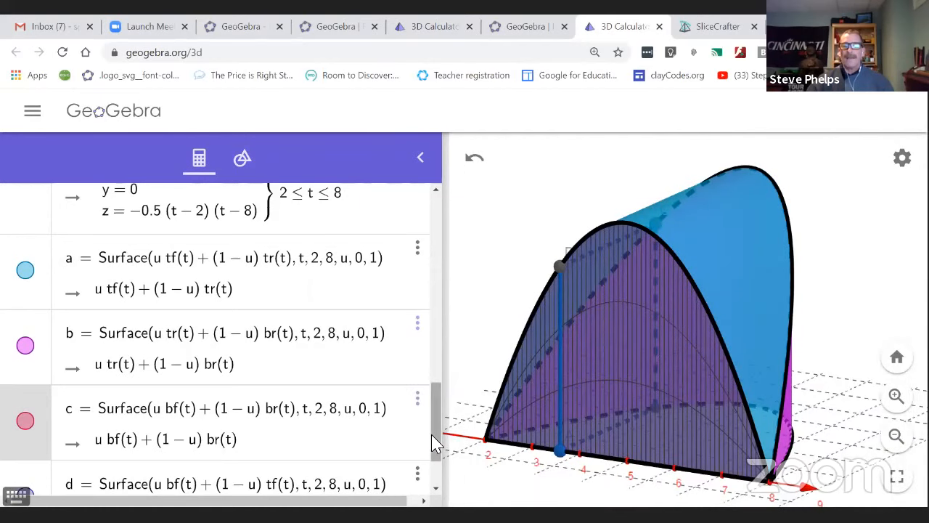
# Step: Set the line thickness of front surface d to 0 to remove its grid lines
pyautogui.moveTo(432, 444); pyautogui.dragTo(434, 479)
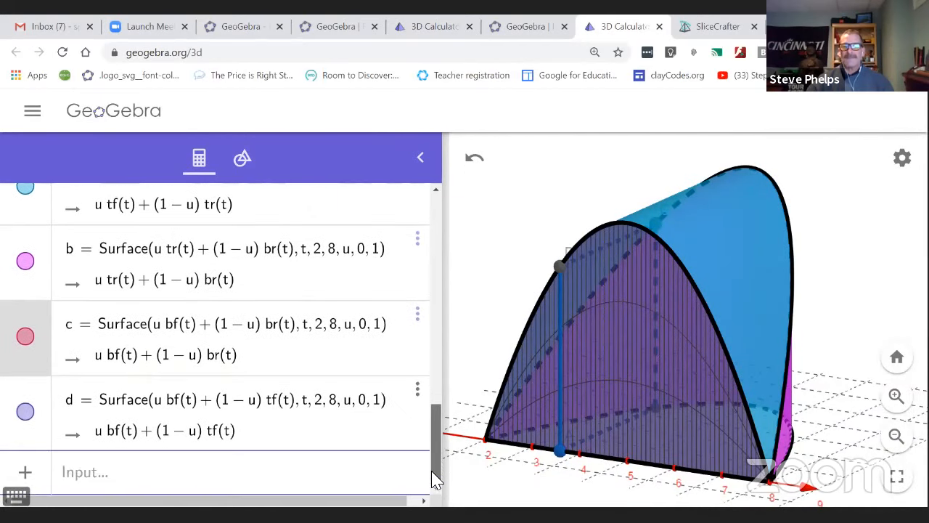
pyautogui.click(283, 433)
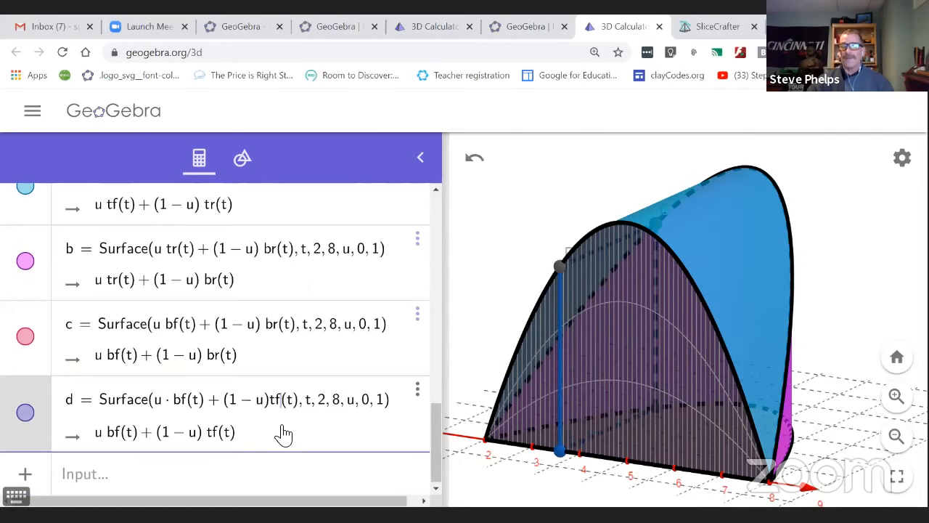
pyautogui.click(419, 389)
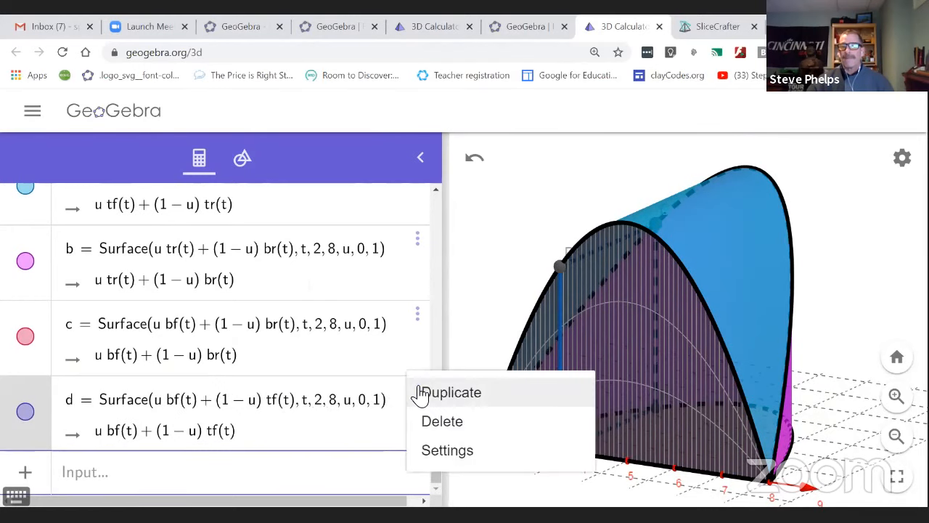
pyautogui.click(441, 453)
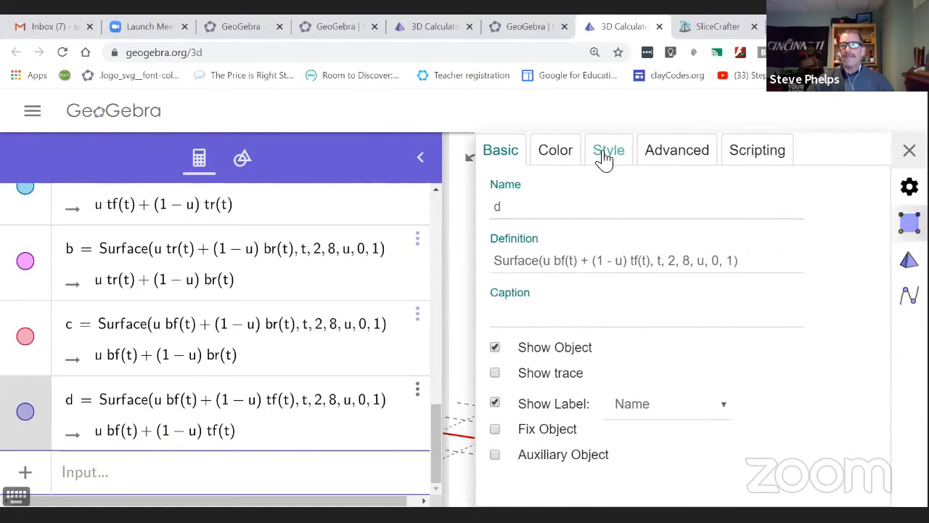
pyautogui.click(602, 155)
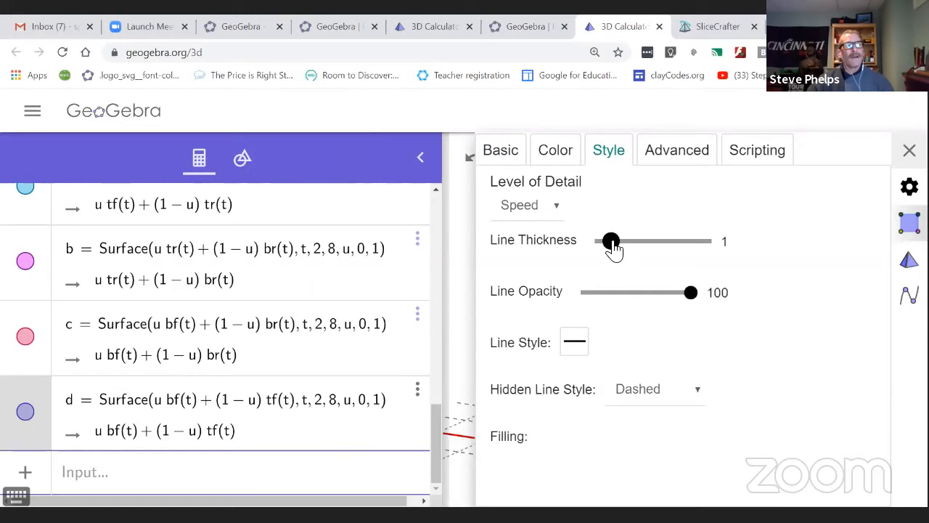
pyautogui.moveTo(612, 243); pyautogui.dragTo(581, 249)
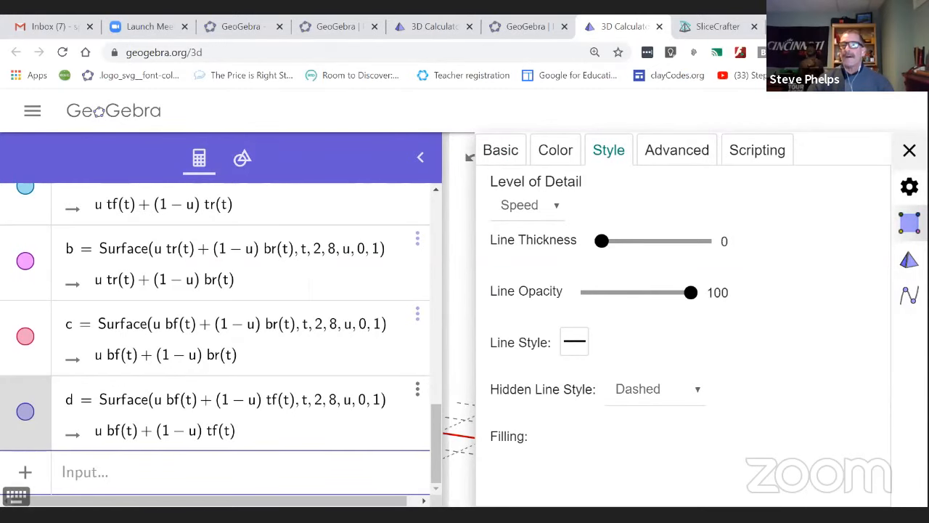
# Step: Close the surface settings and slide point A along the base of the solid to x = 3
pyautogui.click(910, 150)
pyautogui.click(902, 157)
pyautogui.click(592, 181)
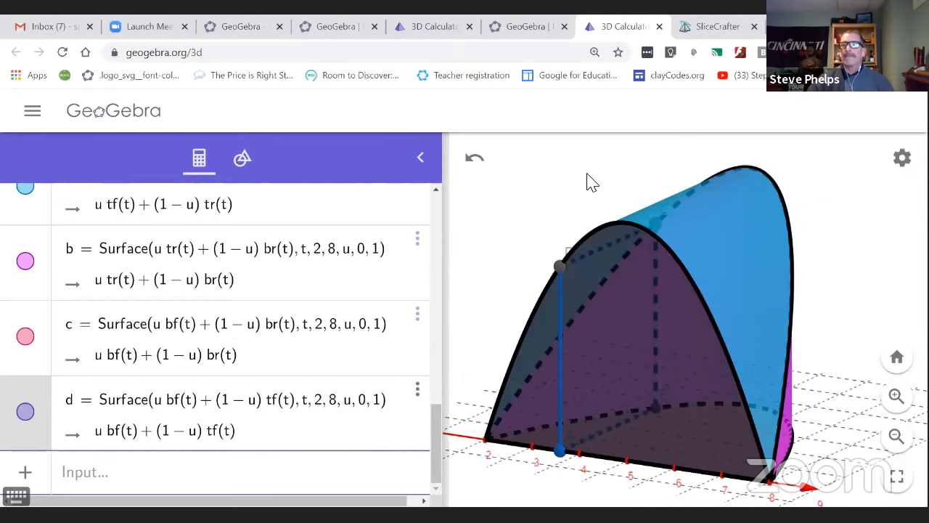
pyautogui.moveTo(817, 447)
pyautogui.mouseDown()
pyautogui.moveTo(759, 431)
pyautogui.moveTo(740, 443)
pyautogui.moveTo(776, 465)
pyautogui.moveTo(801, 452)
pyautogui.mouseUp()
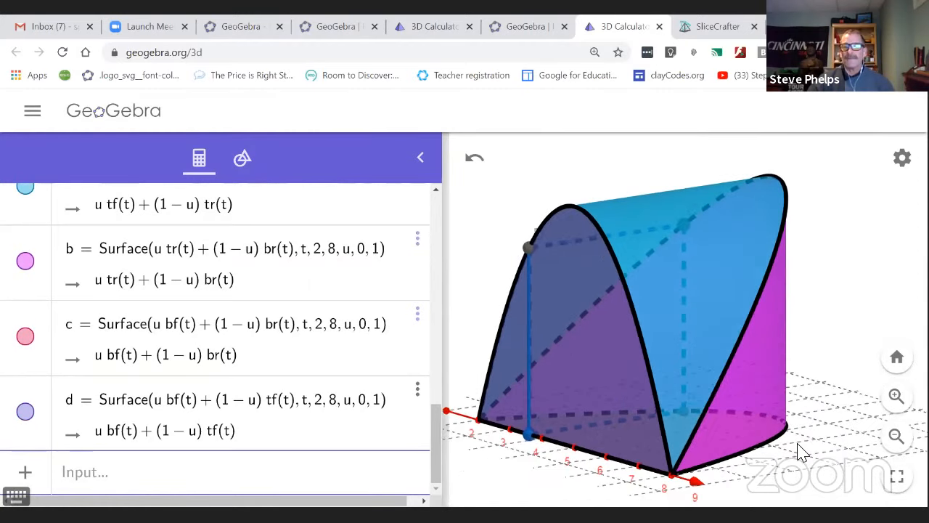
pyautogui.moveTo(531, 444); pyautogui.dragTo(504, 455)
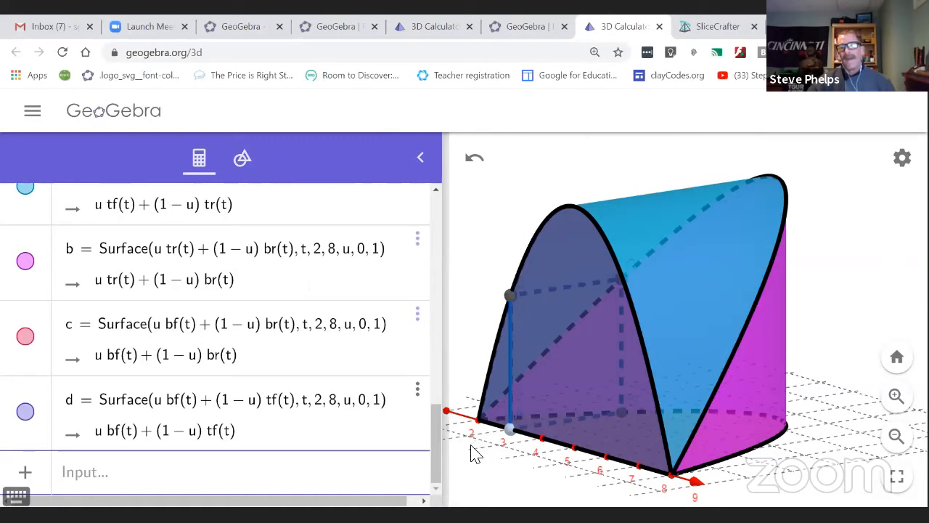
# Step: Inspect the finished solid and its square cross-section from behind and from the front
pyautogui.moveTo(472, 454); pyautogui.dragTo(636, 458)
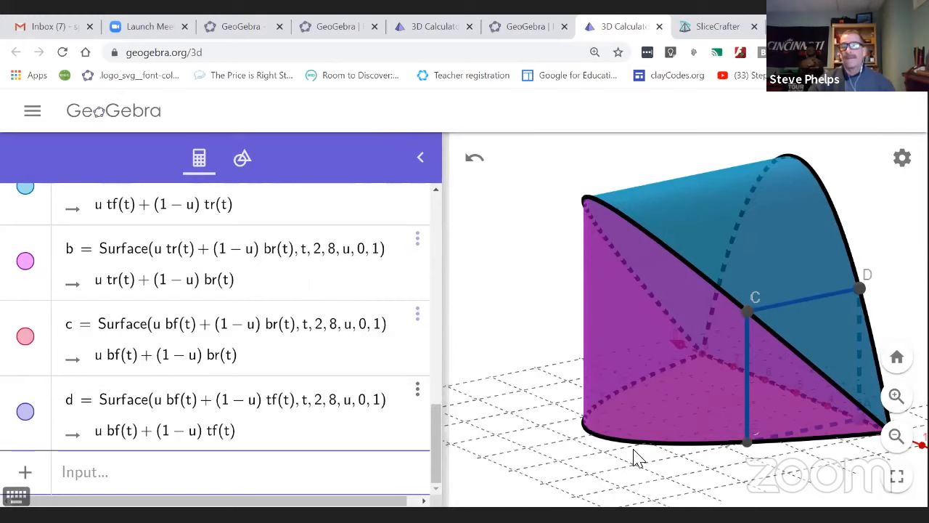
pyautogui.moveTo(636, 457); pyautogui.dragTo(490, 450)
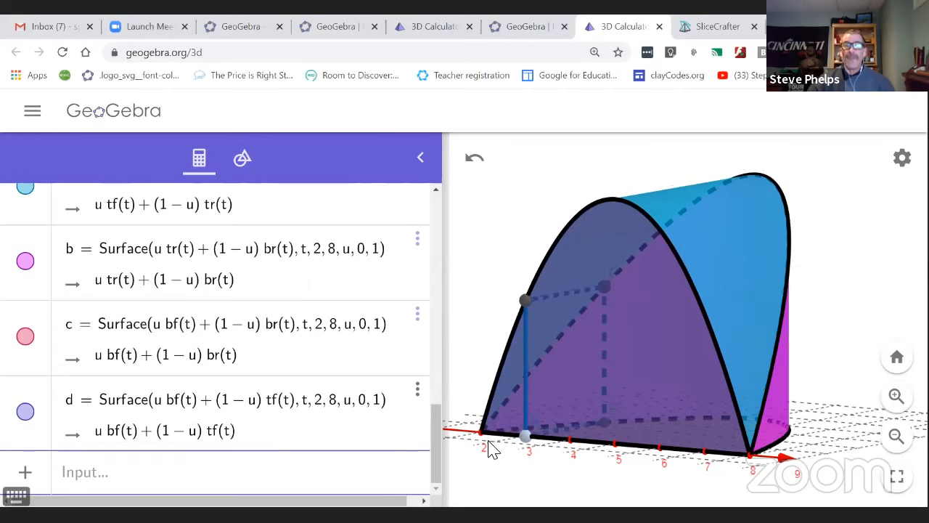
pyautogui.moveTo(489, 443); pyautogui.dragTo(491, 443)
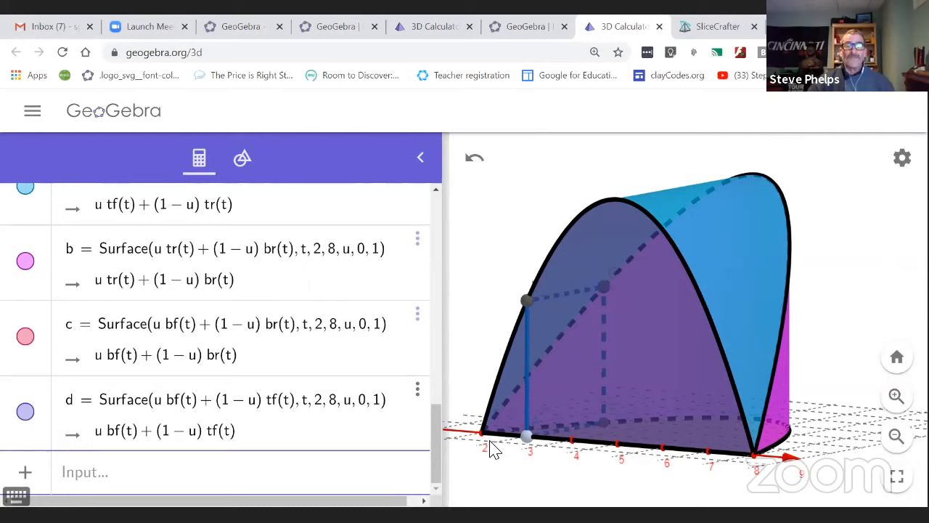
pyautogui.moveTo(490, 441); pyautogui.dragTo(491, 441)
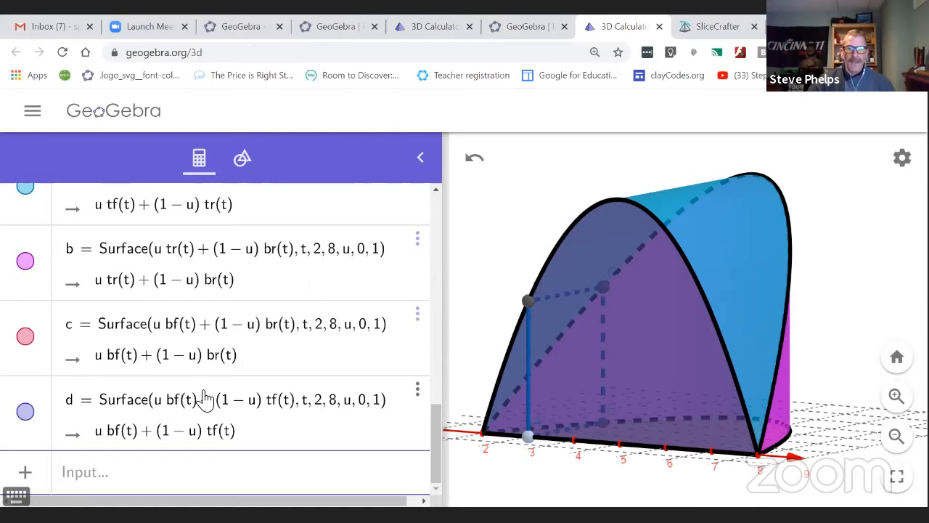
pyautogui.rightClick(289, 417)
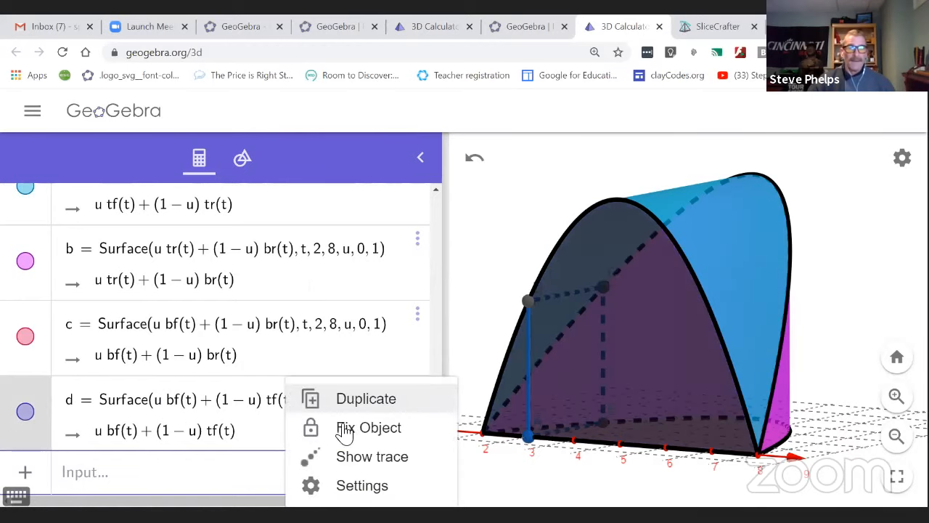
pyautogui.click(458, 315)
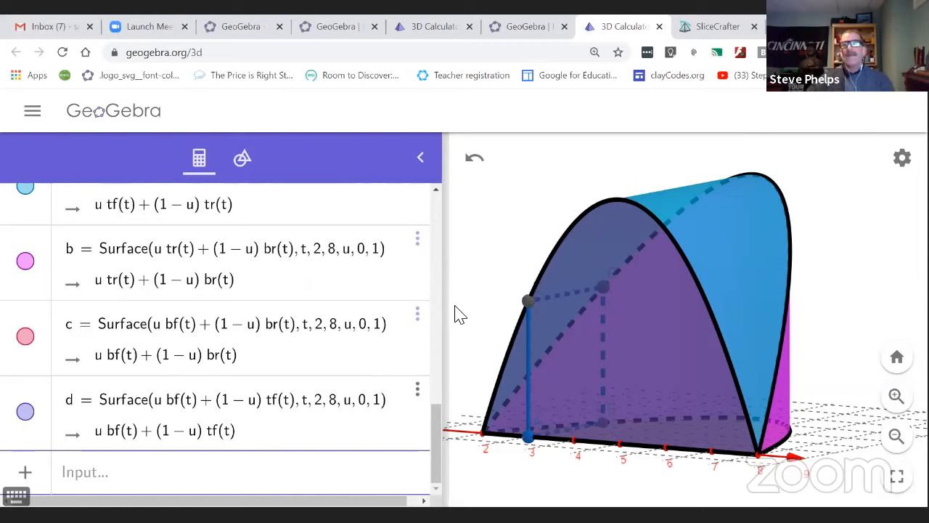
# Step: Narrow the algebra list to enlarge the 3D view, and hide the coordinate axes and the grid
pyautogui.moveTo(444, 315); pyautogui.dragTo(347, 315)
pyautogui.moveTo(457, 390); pyautogui.dragTo(403, 398)
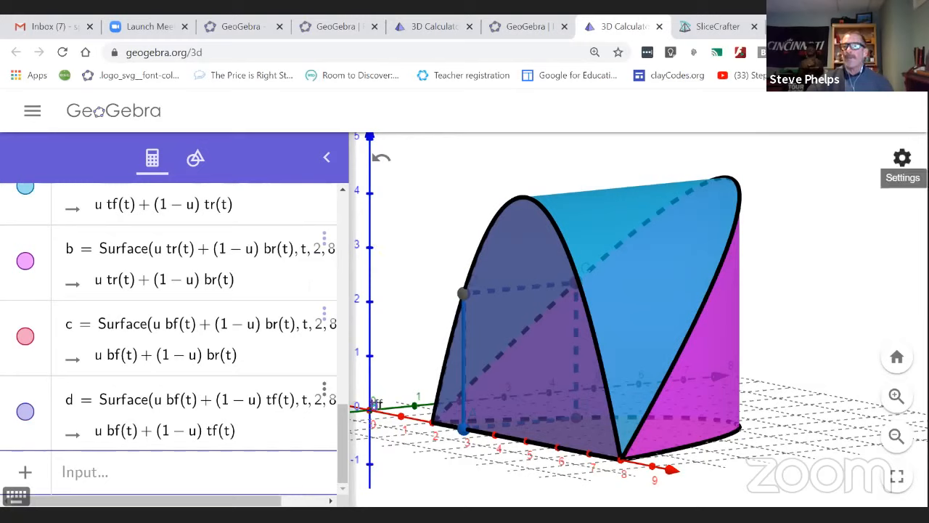
pyautogui.click(902, 158)
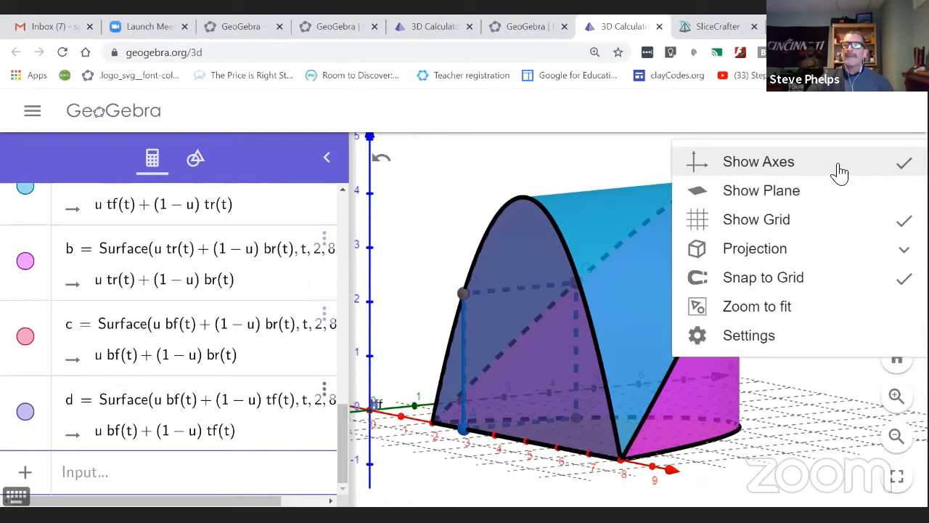
pyautogui.click(791, 162)
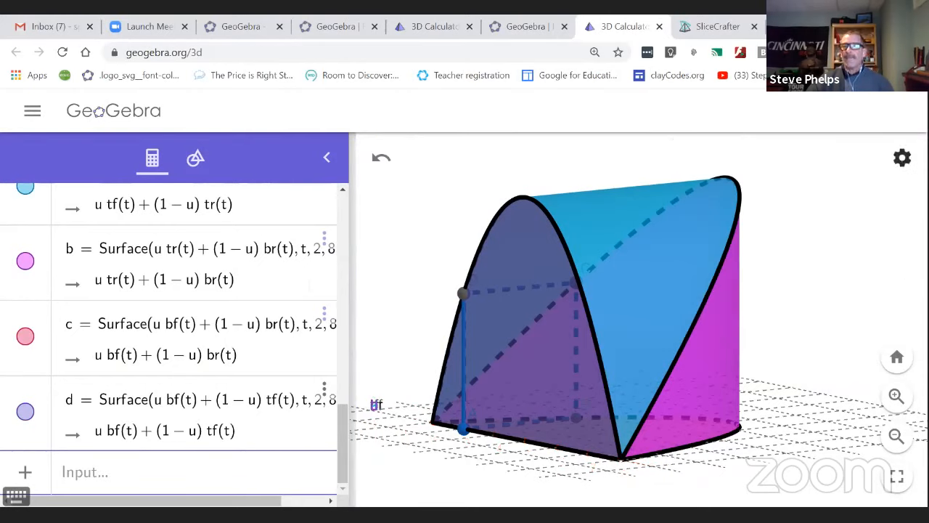
pyautogui.click(902, 157)
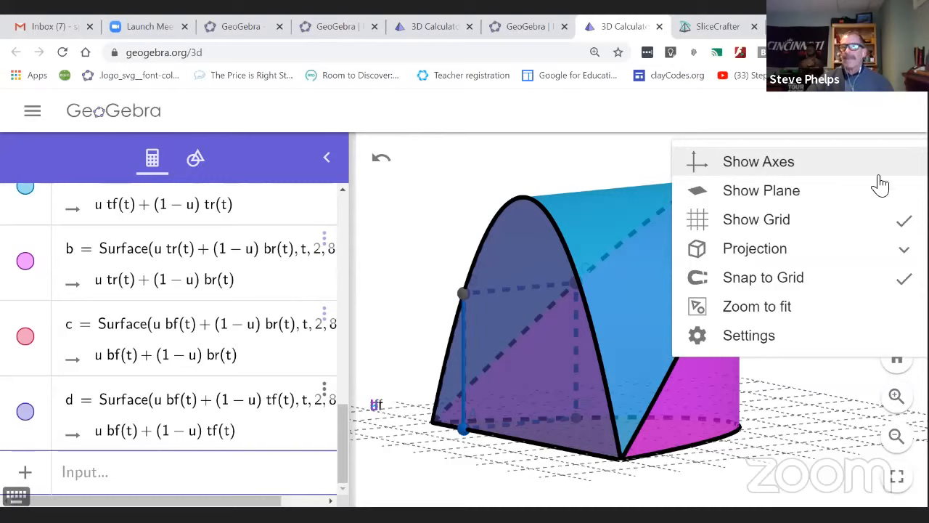
pyautogui.click(804, 221)
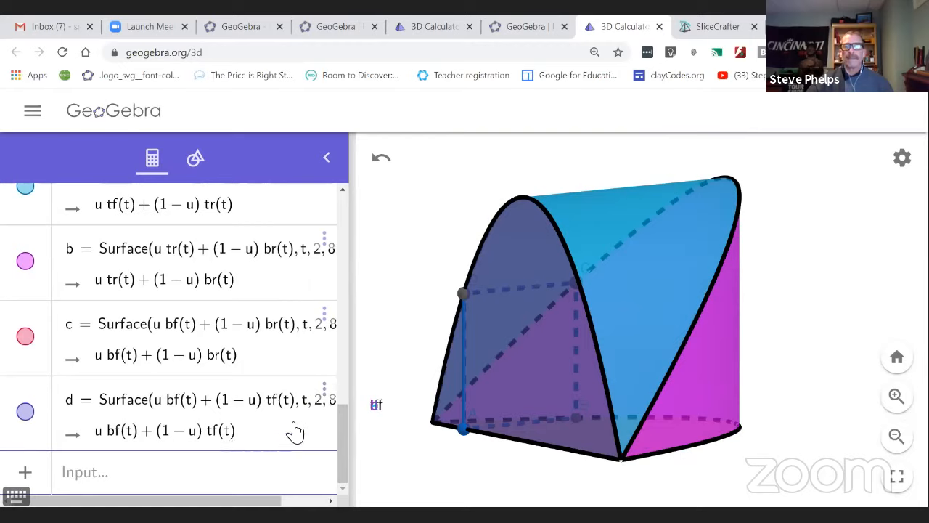
# Step: Hide the name labels of the four surfaces d, c, b and a
pyautogui.click(325, 392)
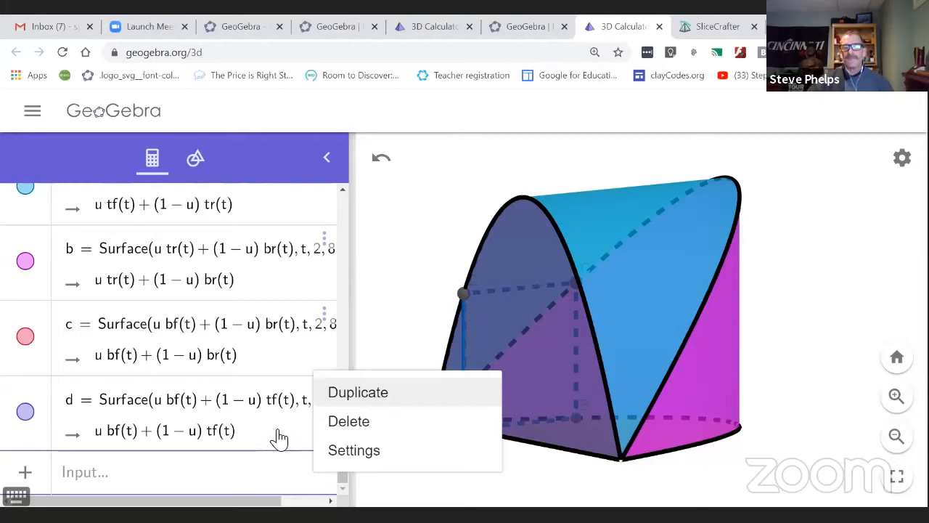
pyautogui.click(346, 451)
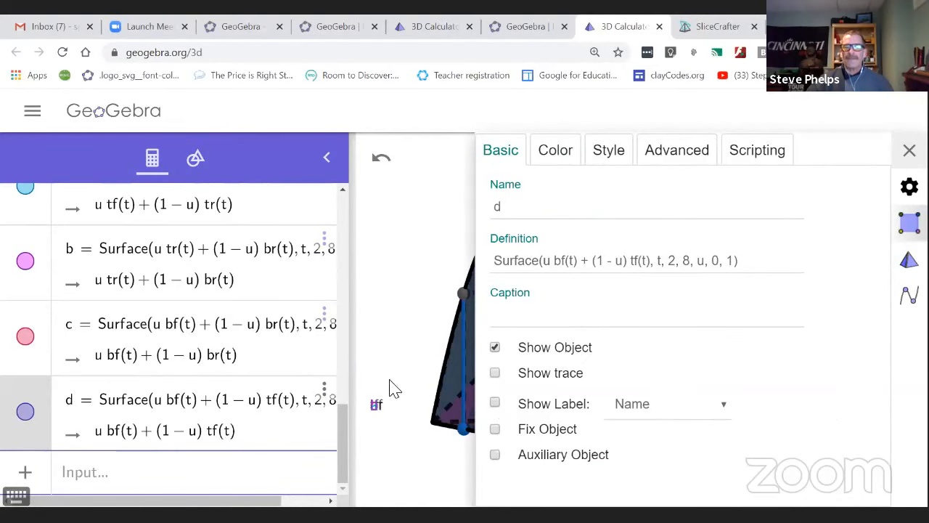
pyautogui.click(284, 358)
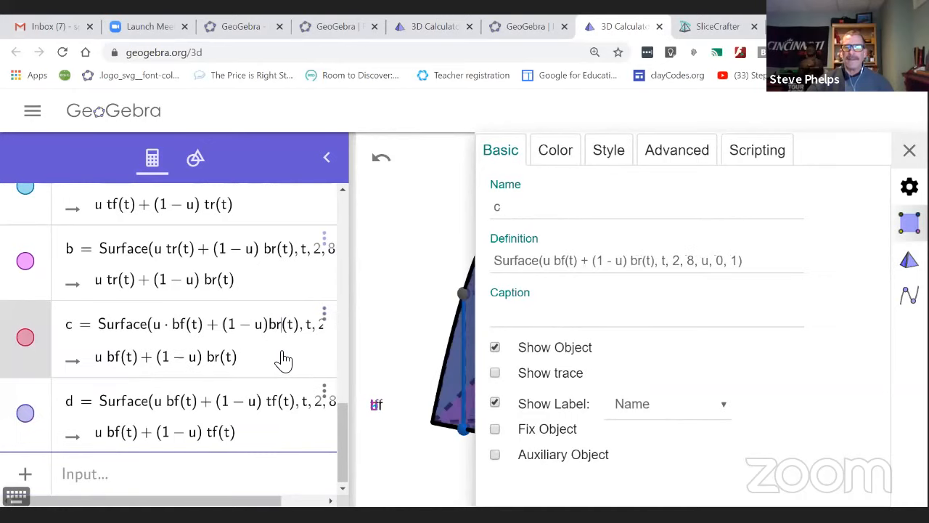
pyautogui.click(490, 405)
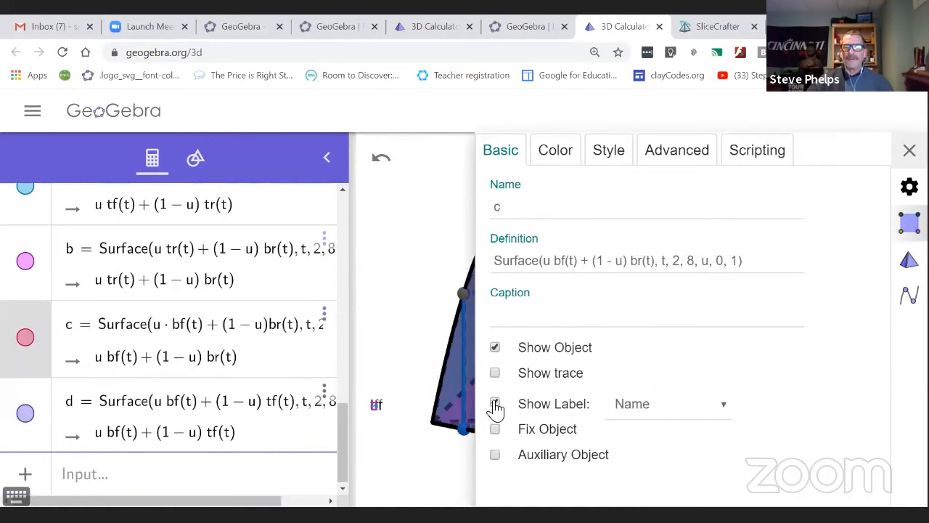
pyautogui.click(274, 289)
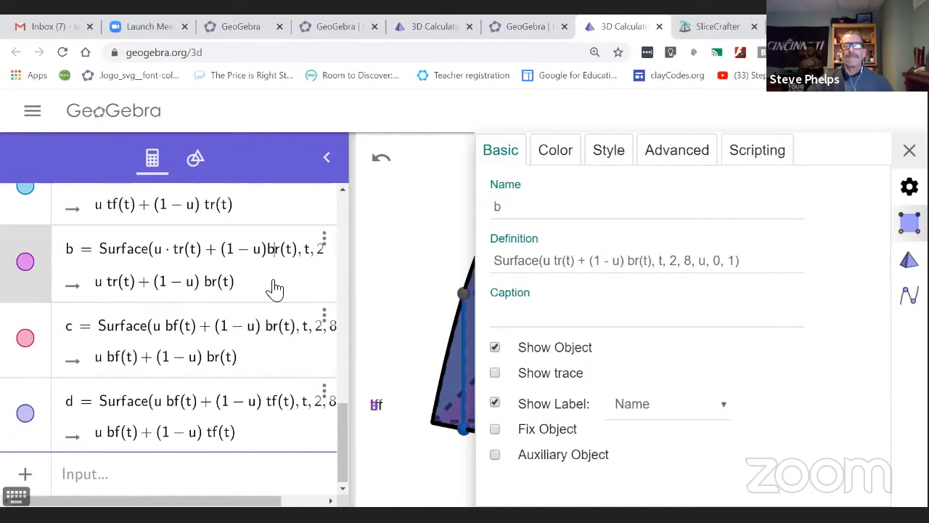
pyautogui.click(495, 403)
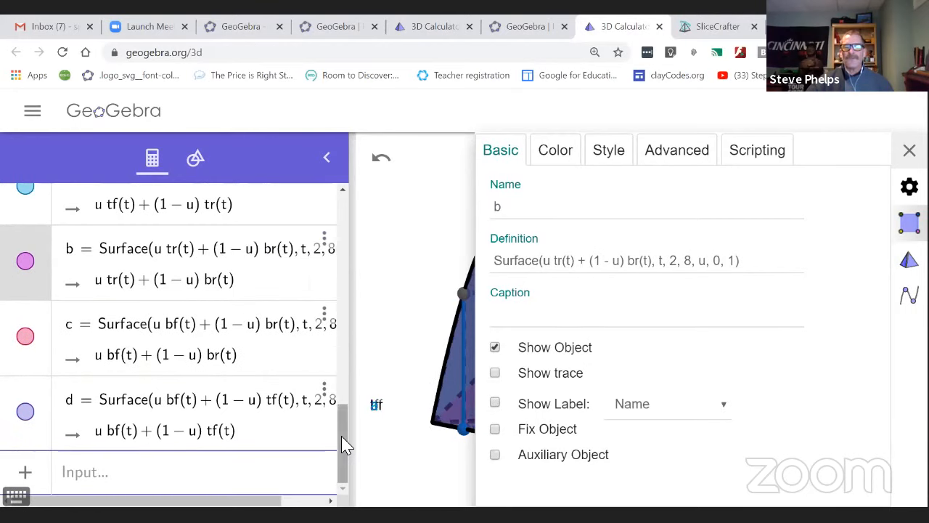
pyautogui.moveTo(344, 444); pyautogui.dragTo(297, 398)
pyautogui.click(293, 399)
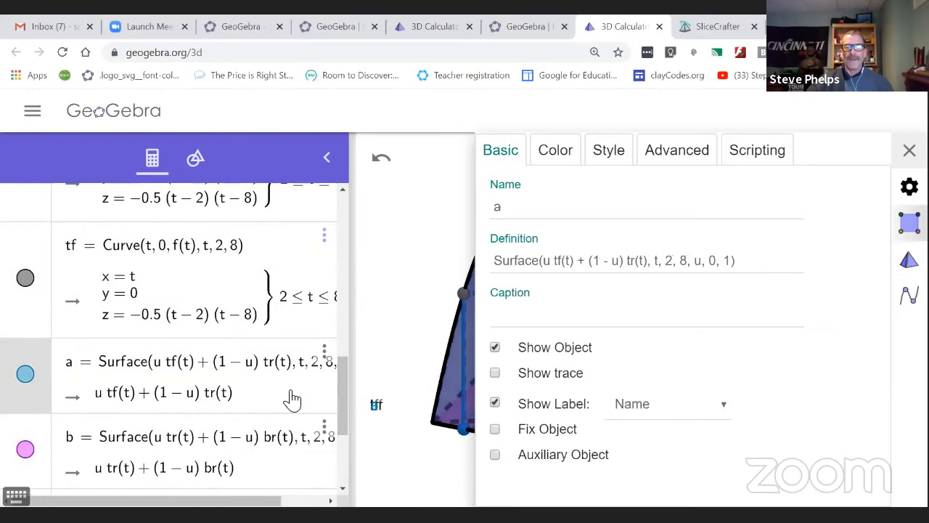
pyautogui.click(495, 404)
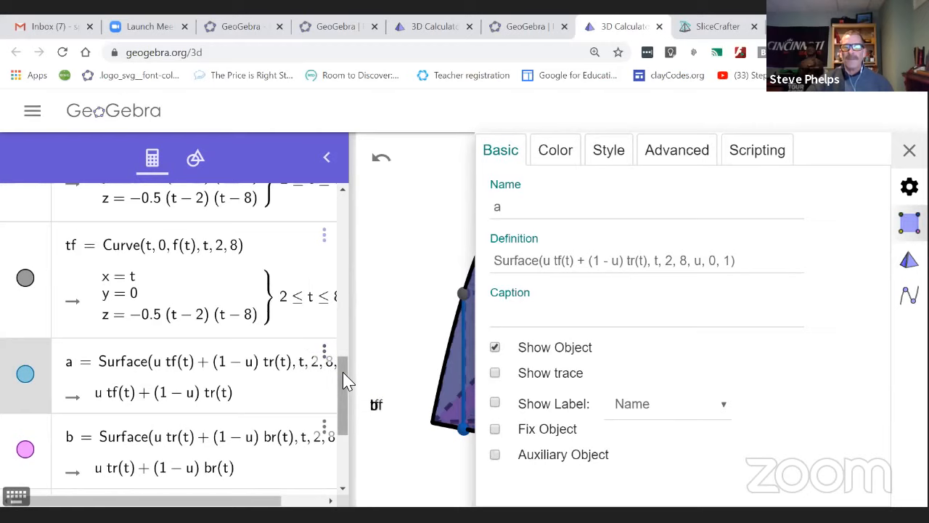
# Step: Hide the name labels of the four edge curves tf, tr, bf and br
pyautogui.moveTo(346, 381); pyautogui.dragTo(344, 355)
pyautogui.click(279, 378)
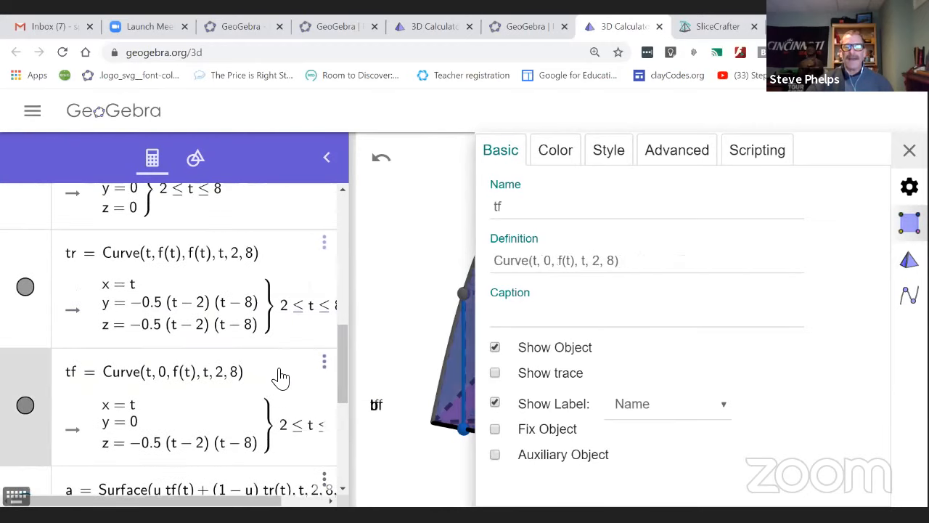
pyautogui.click(495, 404)
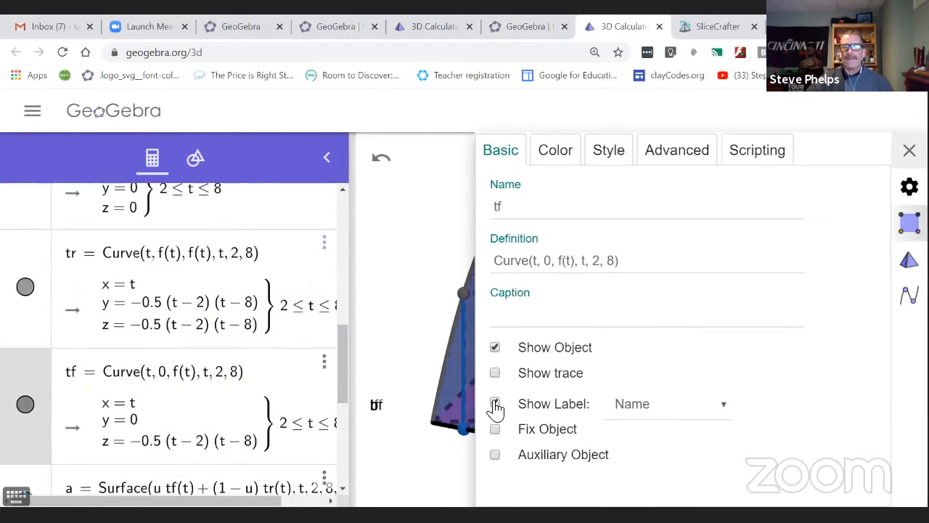
pyautogui.click(290, 269)
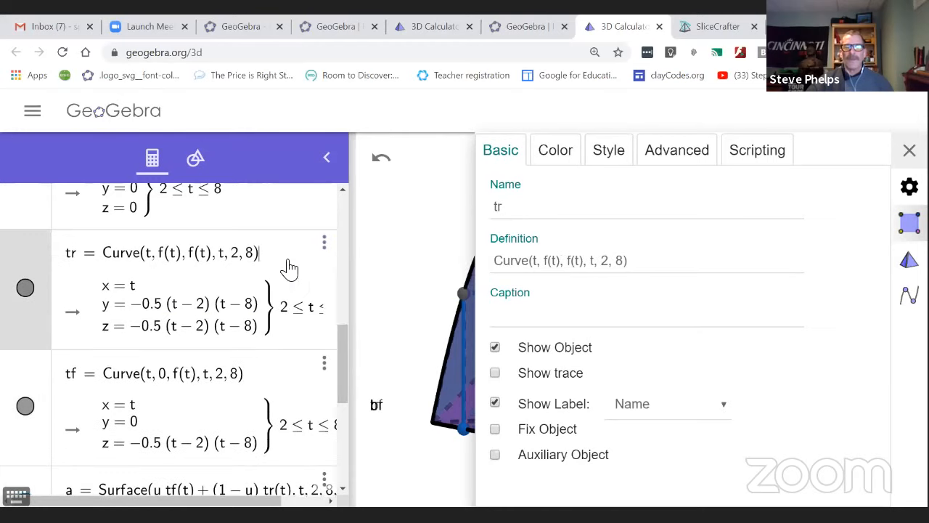
pyautogui.click(496, 403)
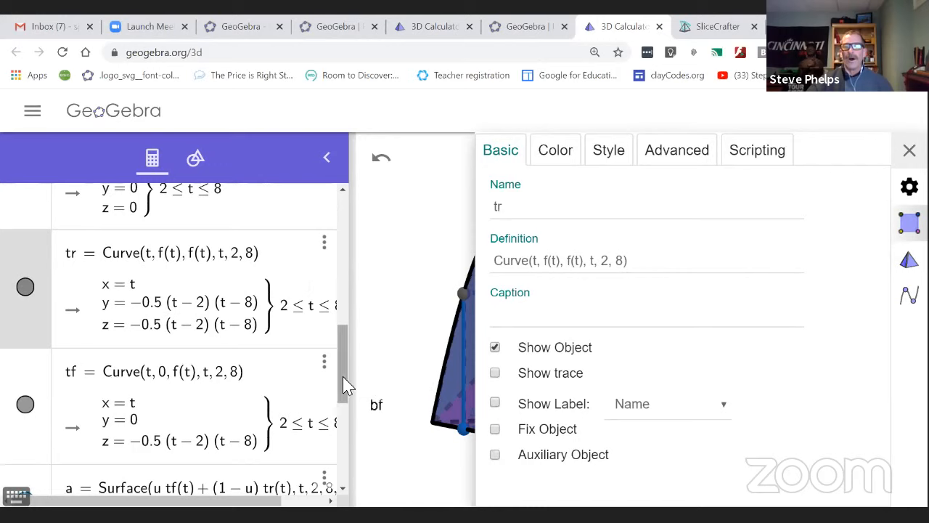
pyautogui.moveTo(344, 378); pyautogui.dragTo(332, 338)
pyautogui.click(259, 344)
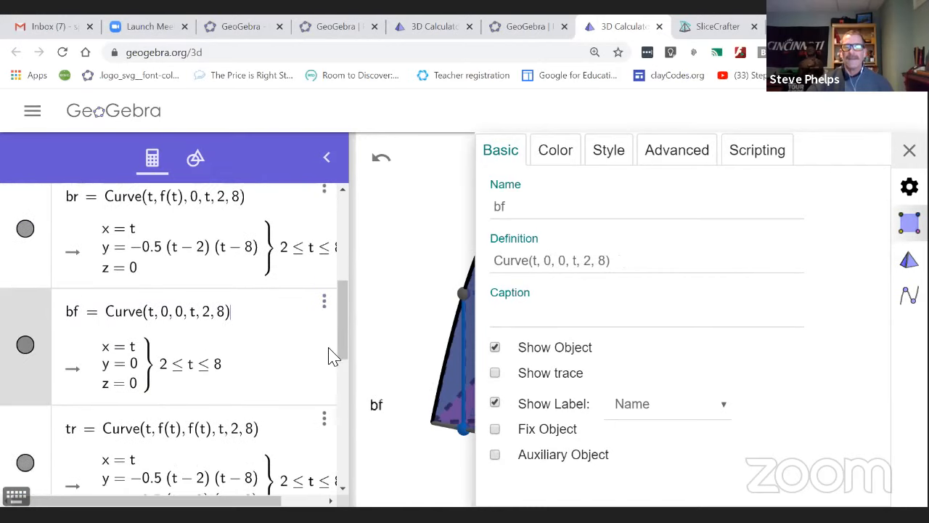
pyautogui.click(495, 403)
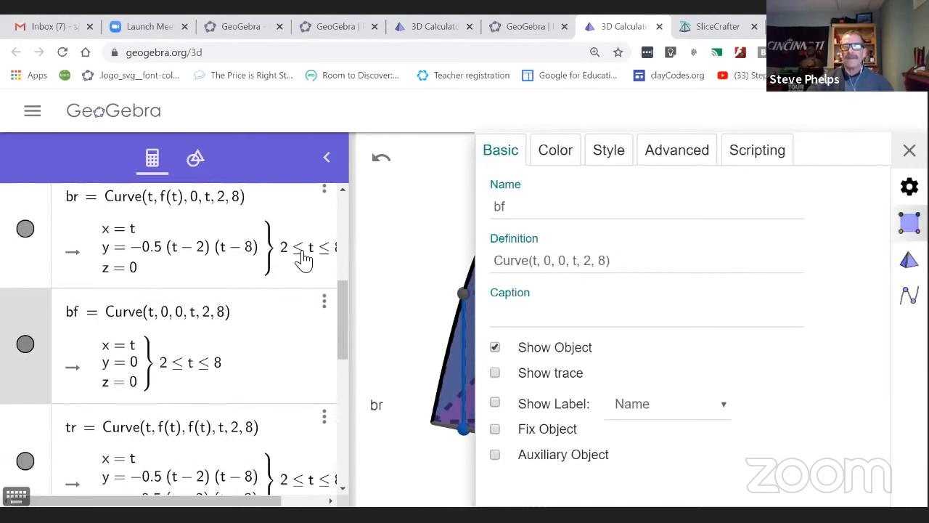
pyautogui.click(272, 218)
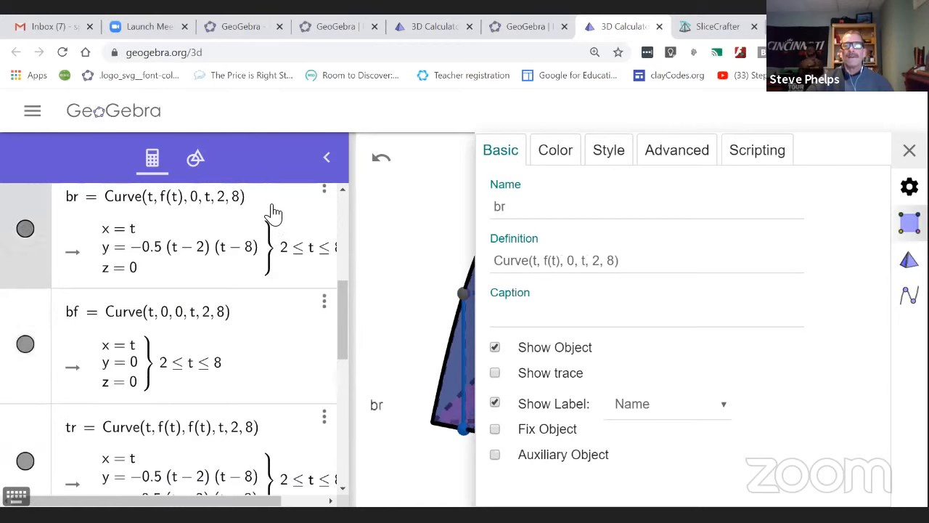
pyautogui.click(495, 404)
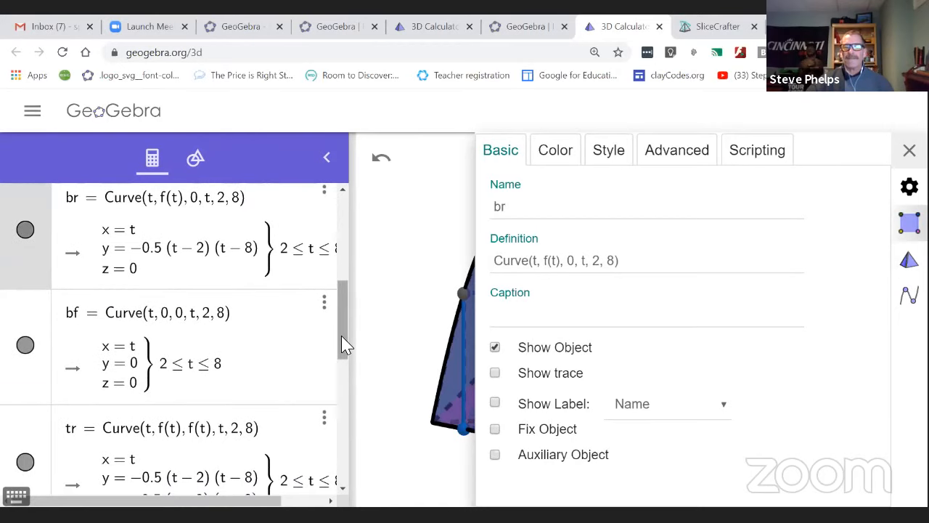
pyautogui.moveTo(342, 336); pyautogui.dragTo(346, 252)
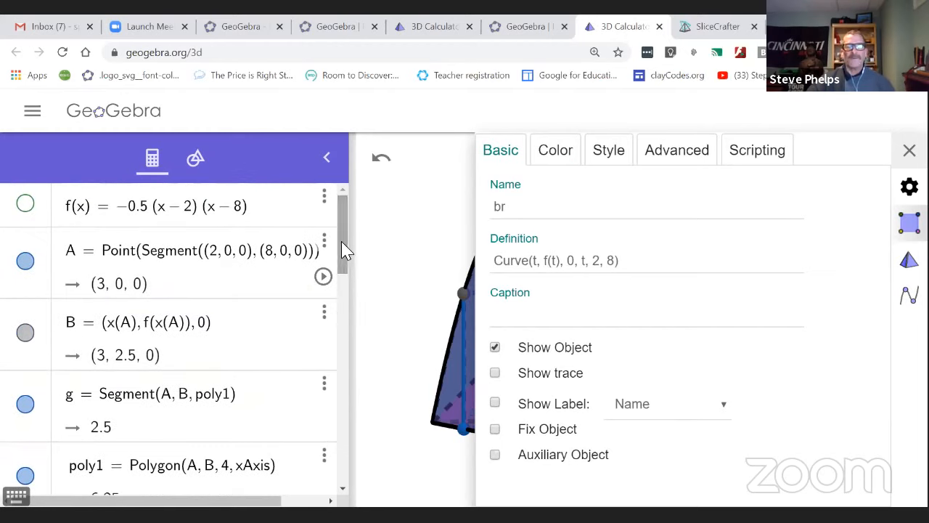